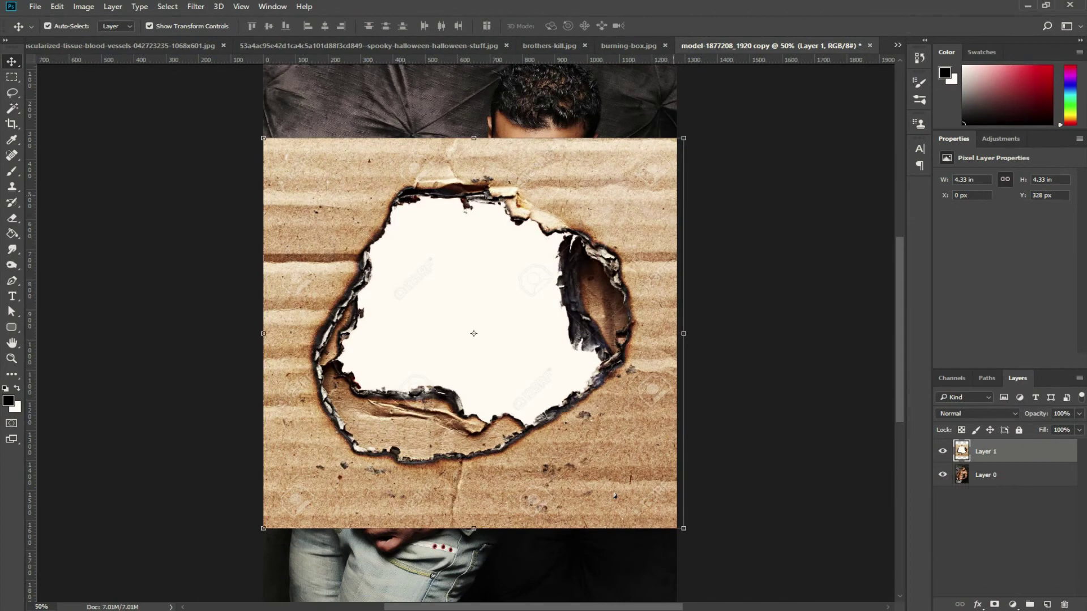
Shrink and tilt the cardboard hole over the chest, apply it, and duplicate Layer 1.
{"action": "left_click_drag", "start_coordinate": [684, 138], "coordinate": [575, 238]}
{"action": "left_click_drag", "start_coordinate": [476, 339], "coordinate": [519, 334]}
{"action": "left_click_drag", "start_coordinate": [661, 256], "coordinate": [679, 297]}
{"action": "mouse_move", "coordinate": [609, 266]}
{"action": "left_mouse_down"}
{"action": "mouse_move", "coordinate": [586, 249]}
{"action": "mouse_move", "coordinate": [603, 251]}
{"action": "left_mouse_up"}
{"action": "key", "text": "Return"}
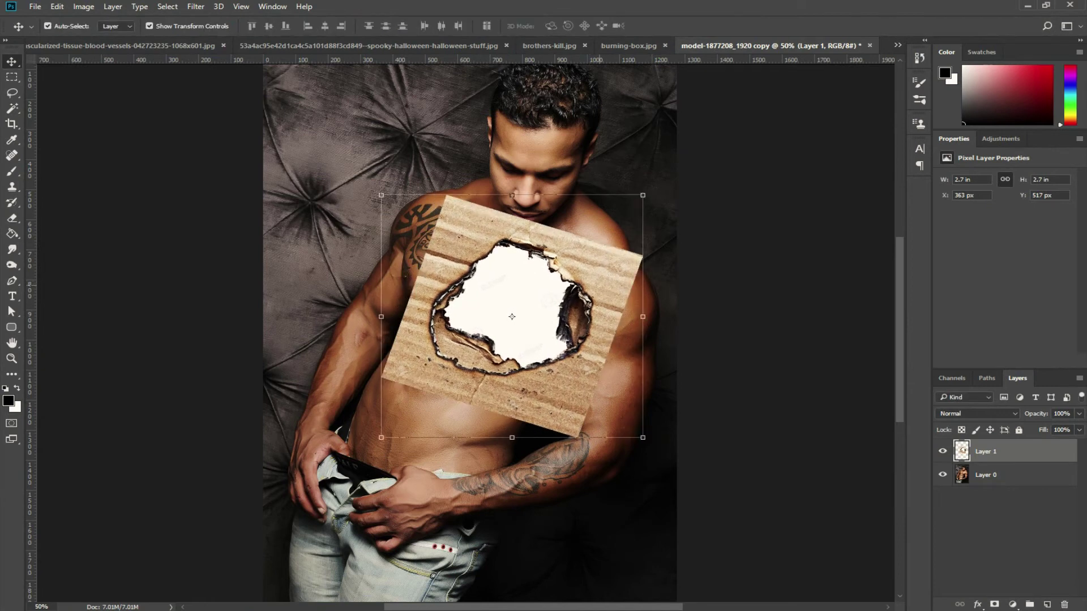
{"action": "key", "text": "ctrl+j"}
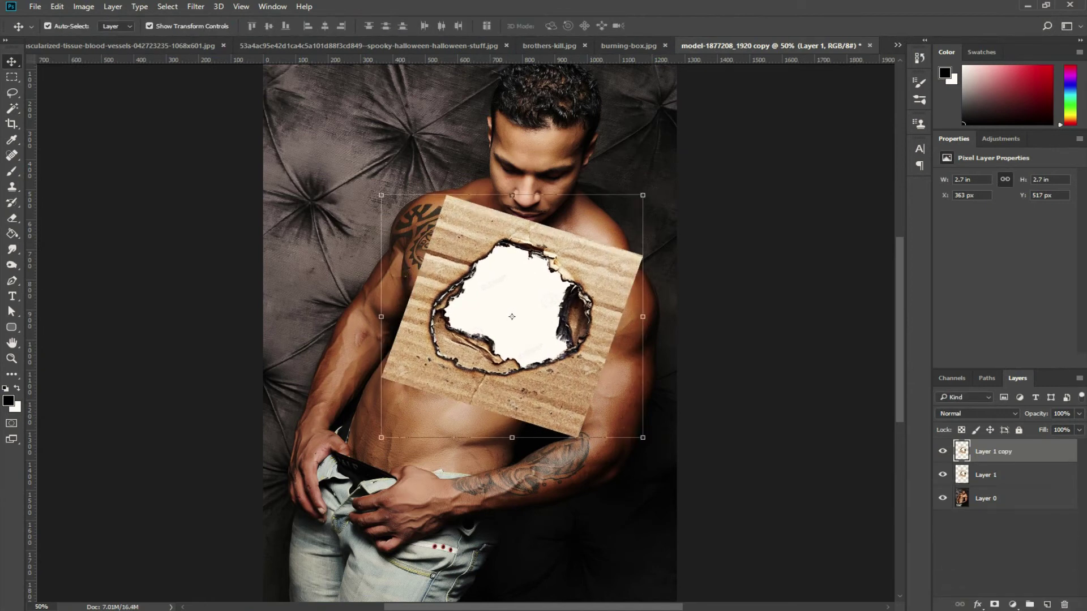
Hide Layer 1 copy and set Layer 1's blend mode to Multiply.
{"action": "left_click", "coordinate": [943, 451]}
{"action": "left_click", "coordinate": [988, 475]}
{"action": "left_click", "coordinate": [977, 414]}
{"action": "key", "text": "Up"}
{"action": "key", "text": "Up"}
{"action": "key", "text": "Up"}
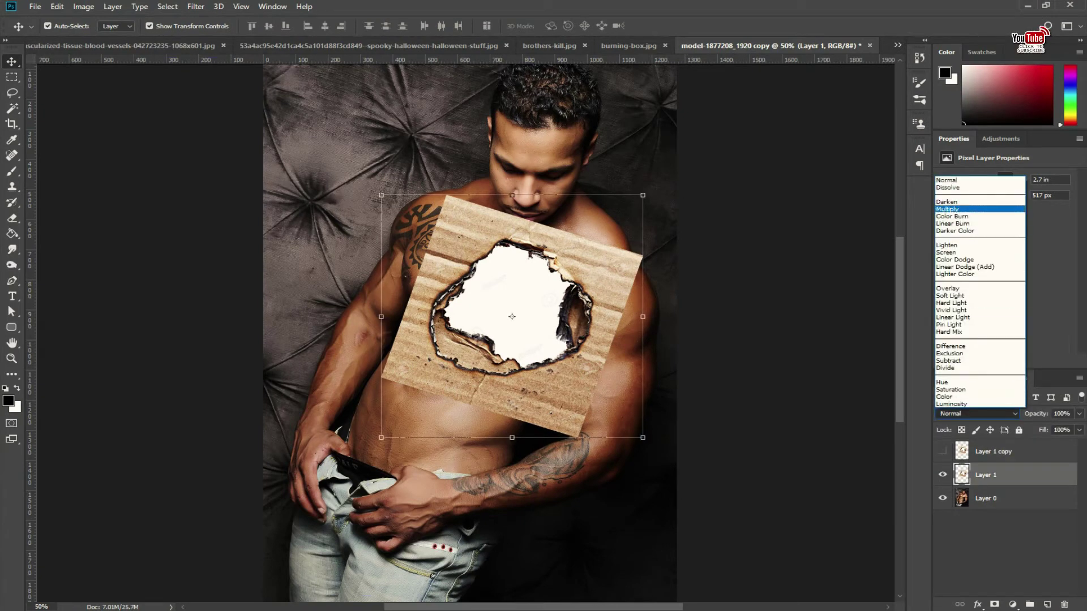
{"action": "key", "text": "Return"}
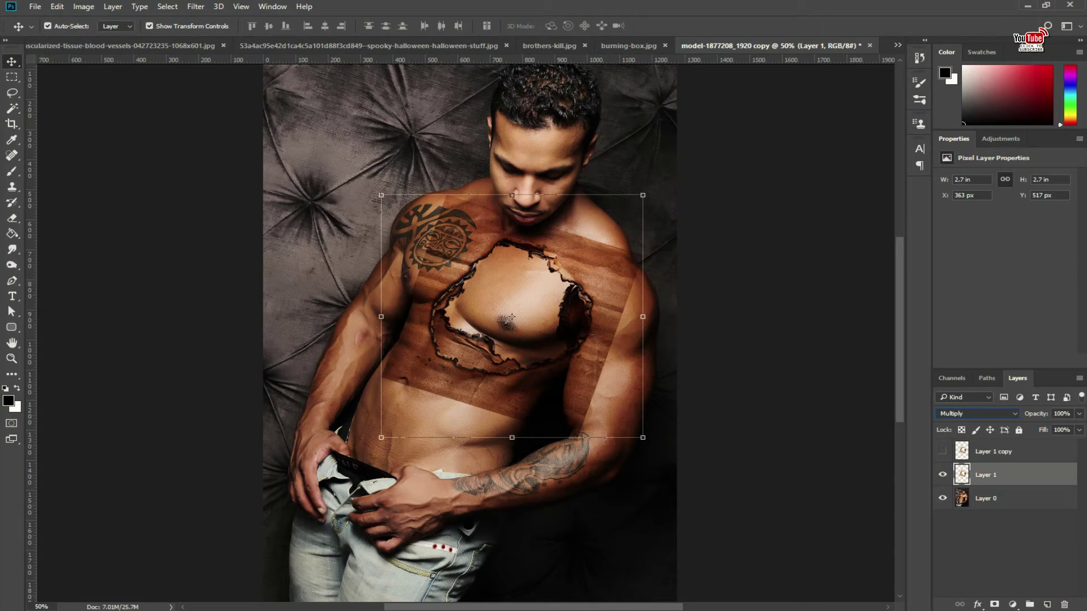
Resize Layer 1 to fit the chest and add a layer mask to it.
{"action": "left_click_drag", "start_coordinate": [642, 195], "coordinate": [645, 193]}
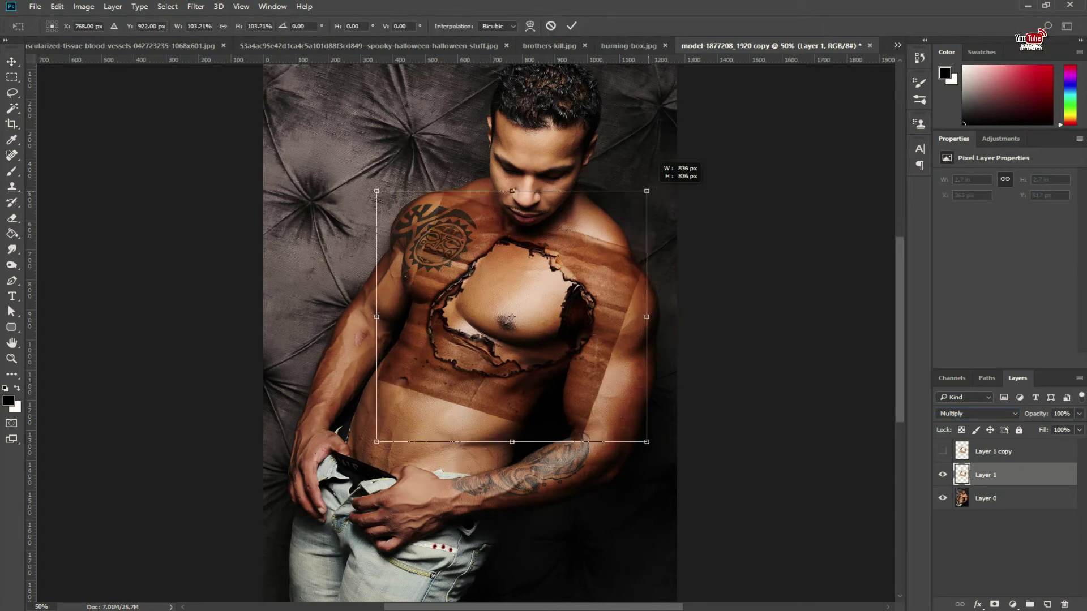
{"action": "left_click_drag", "start_coordinate": [594, 287], "coordinate": [600, 278]}
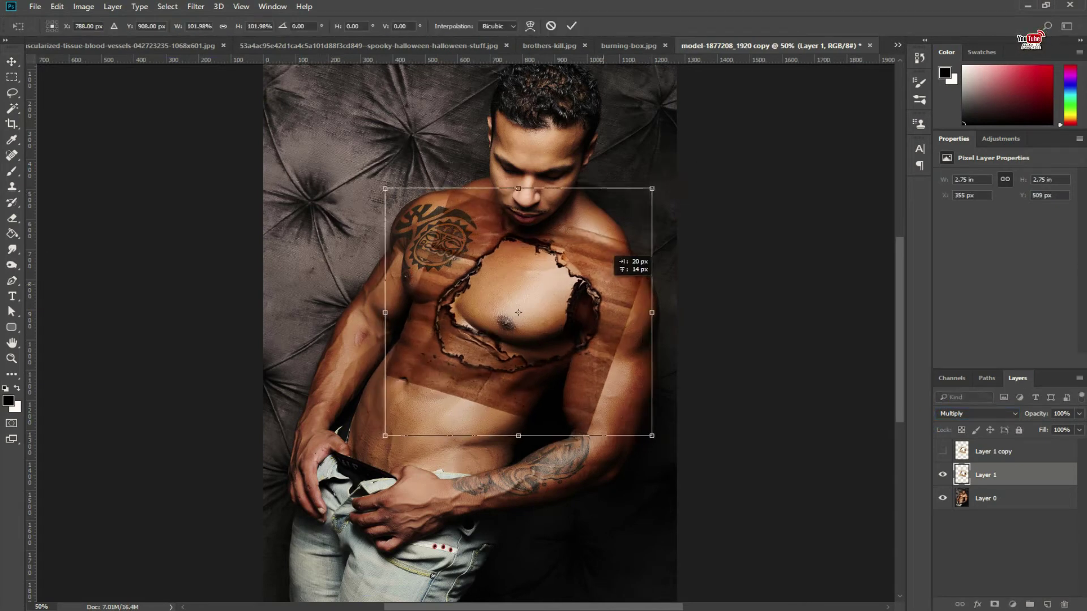
{"action": "mouse_move", "coordinate": [649, 435]}
{"action": "left_mouse_down"}
{"action": "mouse_move", "coordinate": [627, 415]}
{"action": "mouse_move", "coordinate": [623, 362]}
{"action": "left_mouse_up"}
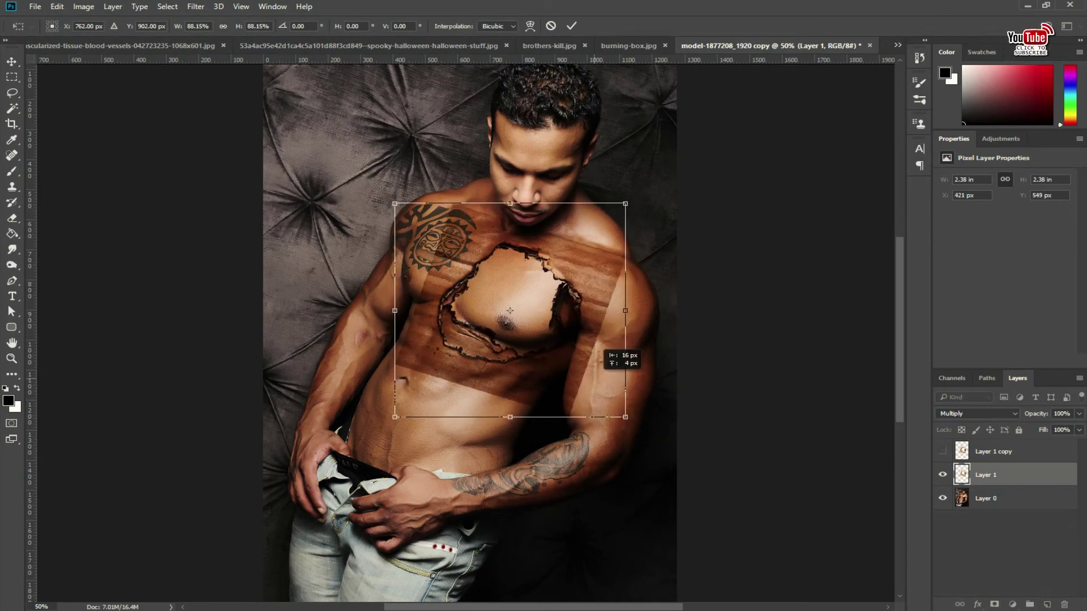
{"action": "key", "text": "Return"}
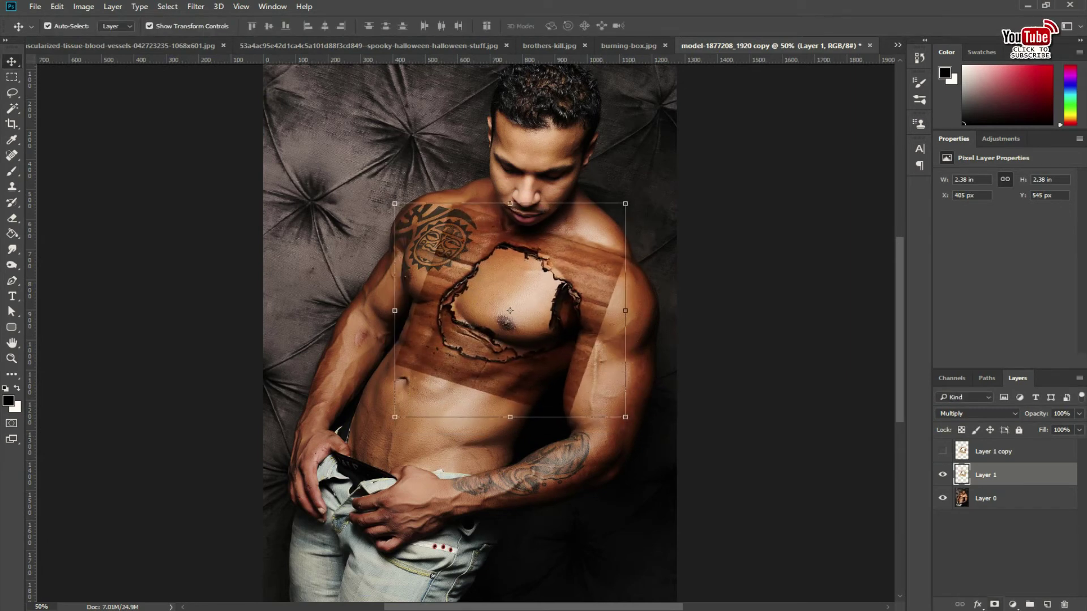
{"action": "left_click", "coordinate": [994, 604]}
{"action": "key", "text": "b"}
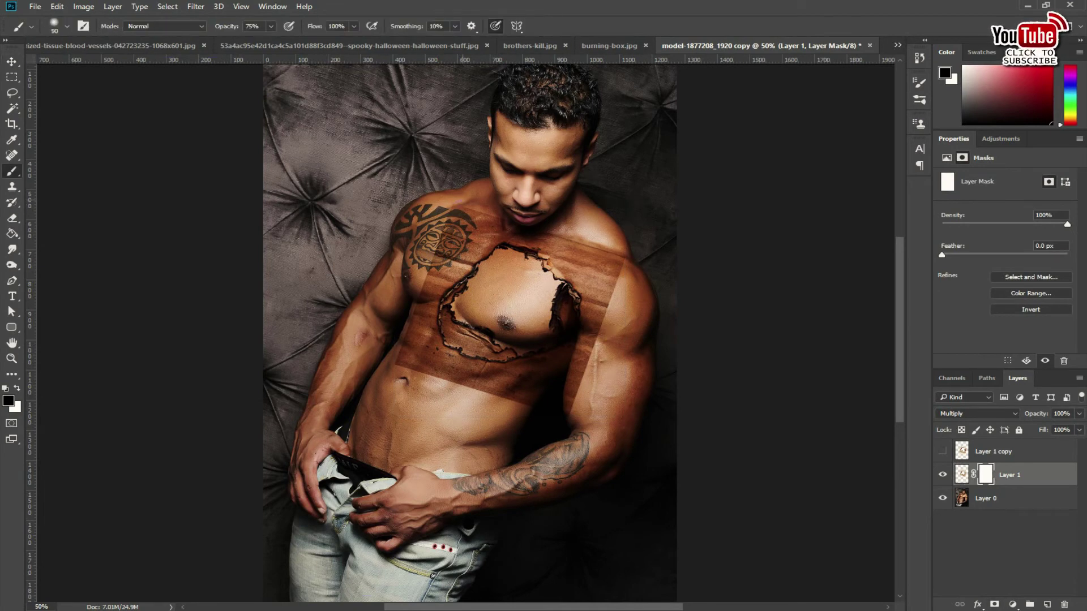
With a size-90 black brush, mask out the wood texture around the burnt hole on Layer 1.
{"action": "key", "text": "bracketright"}
{"action": "key", "text": "bracketright"}
{"action": "mouse_move", "coordinate": [558, 246]}
{"action": "left_mouse_down"}
{"action": "mouse_move", "coordinate": [580, 374]}
{"action": "mouse_move", "coordinate": [439, 377]}
{"action": "mouse_move", "coordinate": [457, 259]}
{"action": "left_mouse_up"}
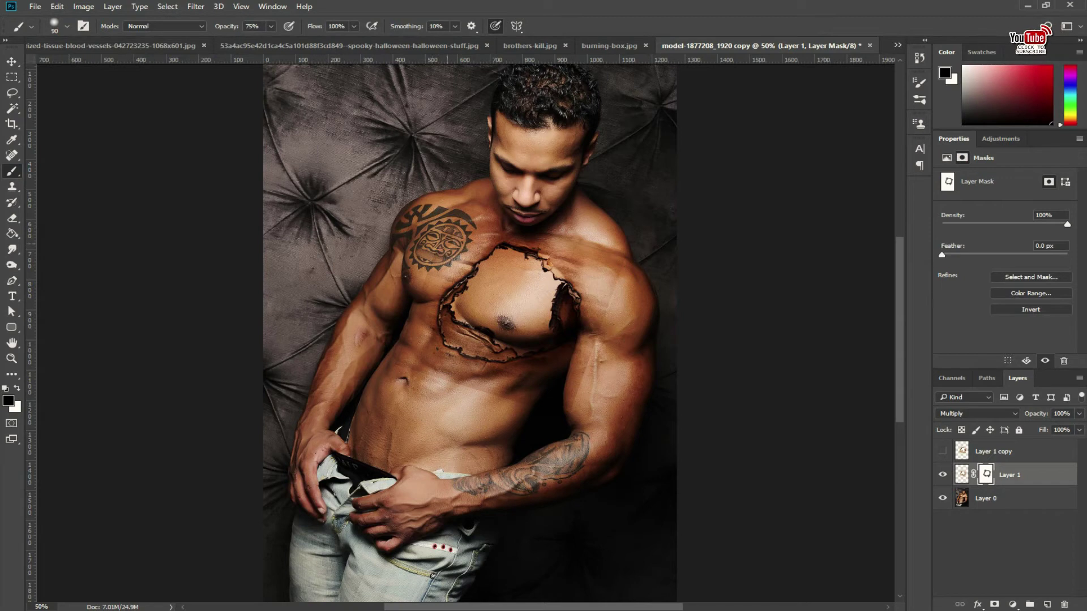
{"action": "left_click", "coordinate": [491, 239]}
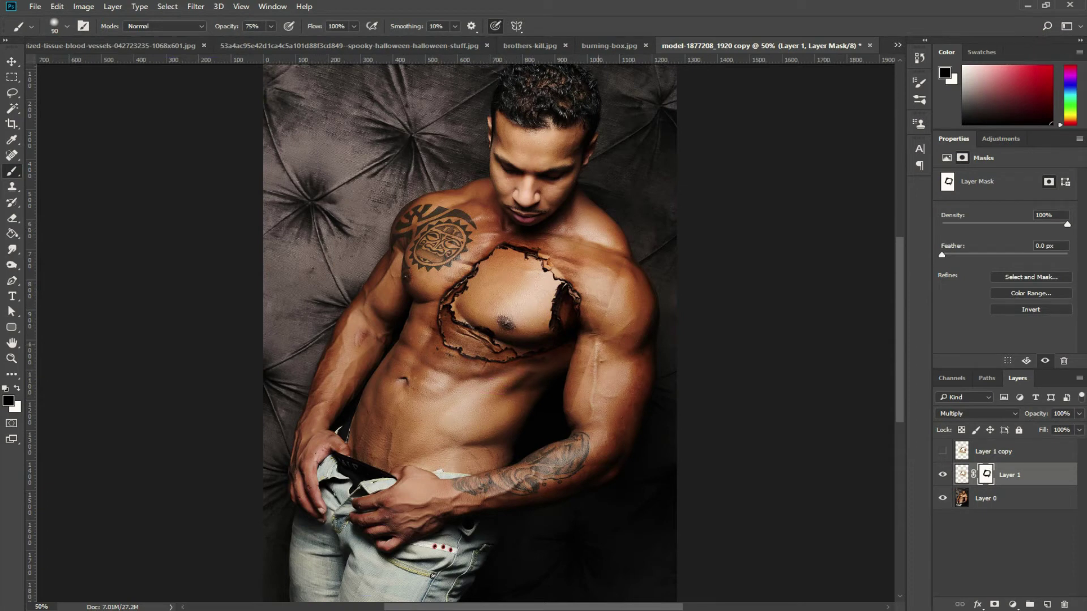
{"action": "left_click_drag", "start_coordinate": [454, 360], "coordinate": [426, 331]}
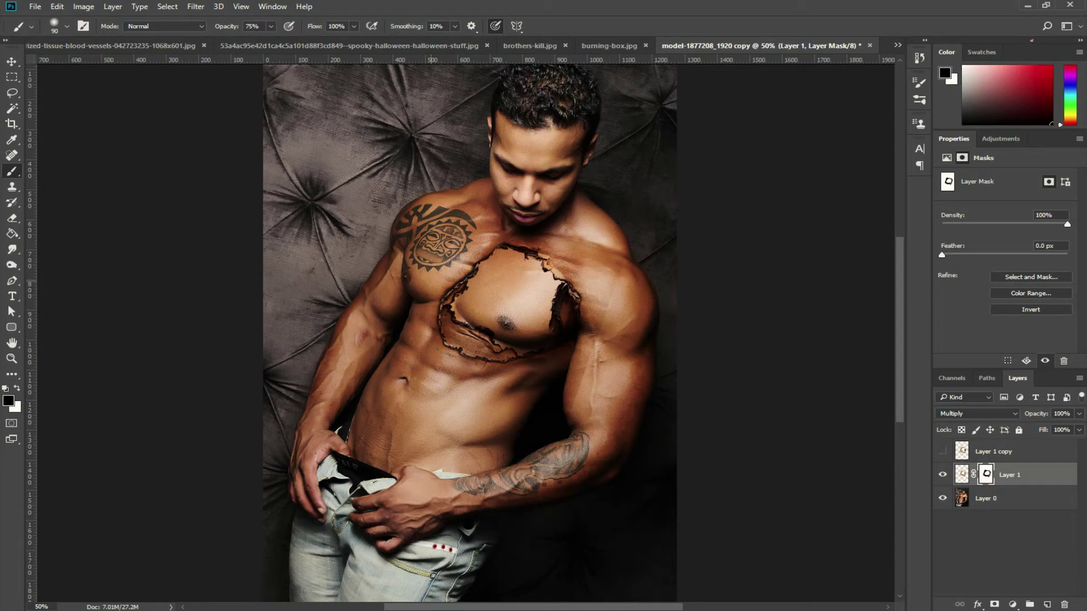
{"action": "left_click_drag", "start_coordinate": [577, 252], "coordinate": [572, 277]}
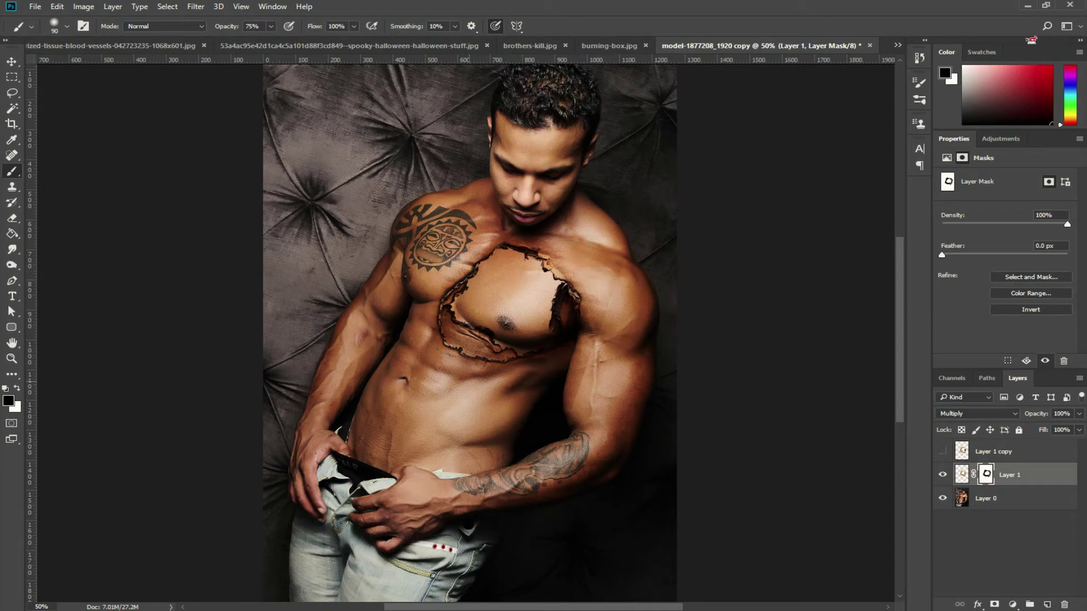
Magic Wand the copy's white opening and give Layer 0 an inverted mask from it.
{"action": "left_click", "coordinate": [996, 451]}
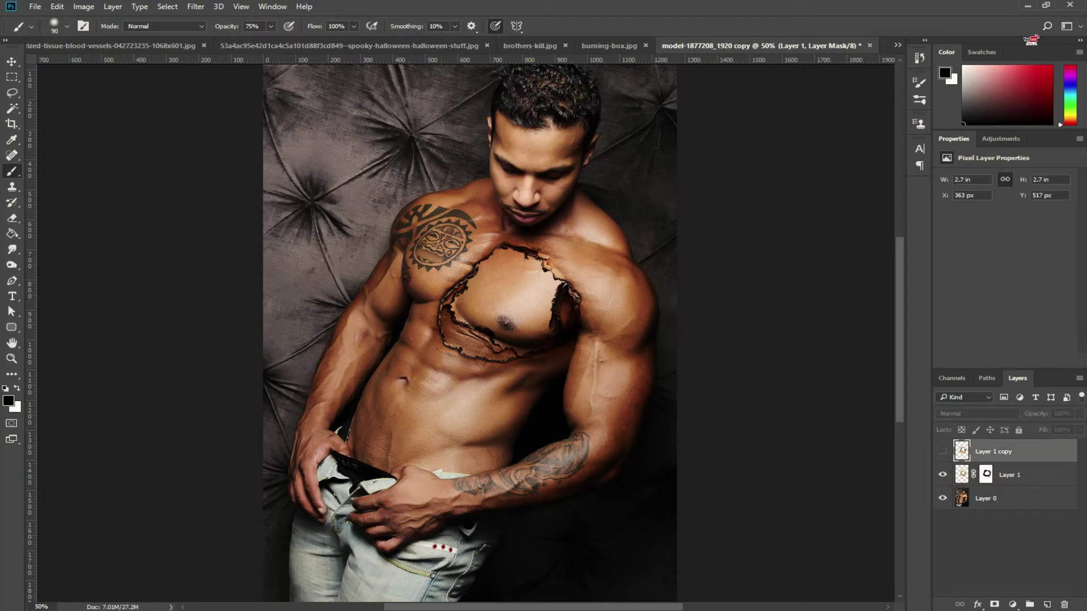
{"action": "left_click", "coordinate": [942, 452]}
{"action": "right_click", "coordinate": [12, 108]}
{"action": "left_click", "coordinate": [57, 121]}
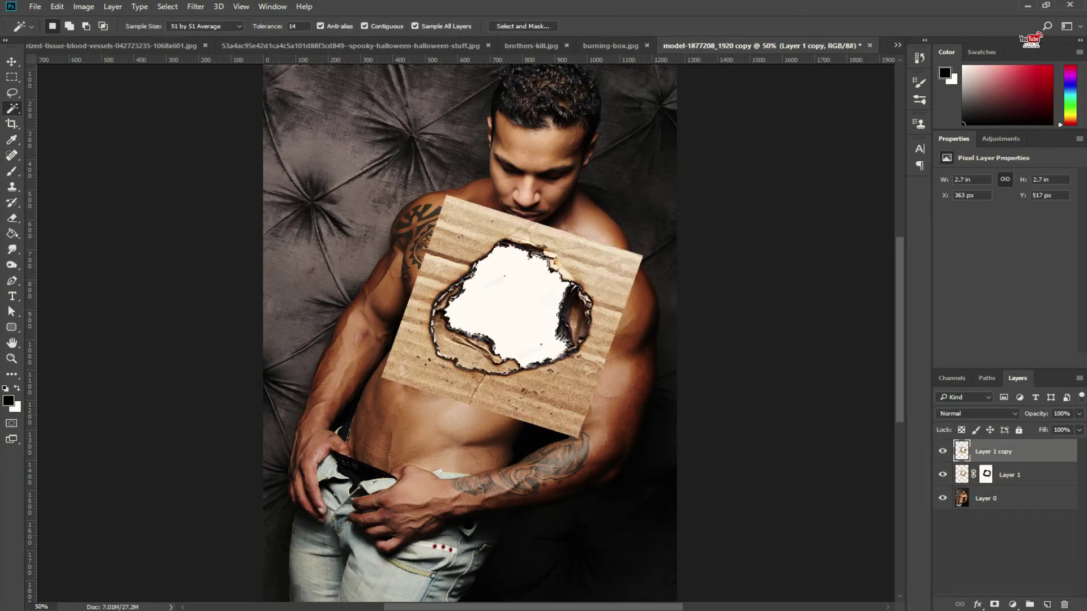
{"action": "left_click", "coordinate": [997, 499]}
{"action": "left_click", "coordinate": [943, 451]}
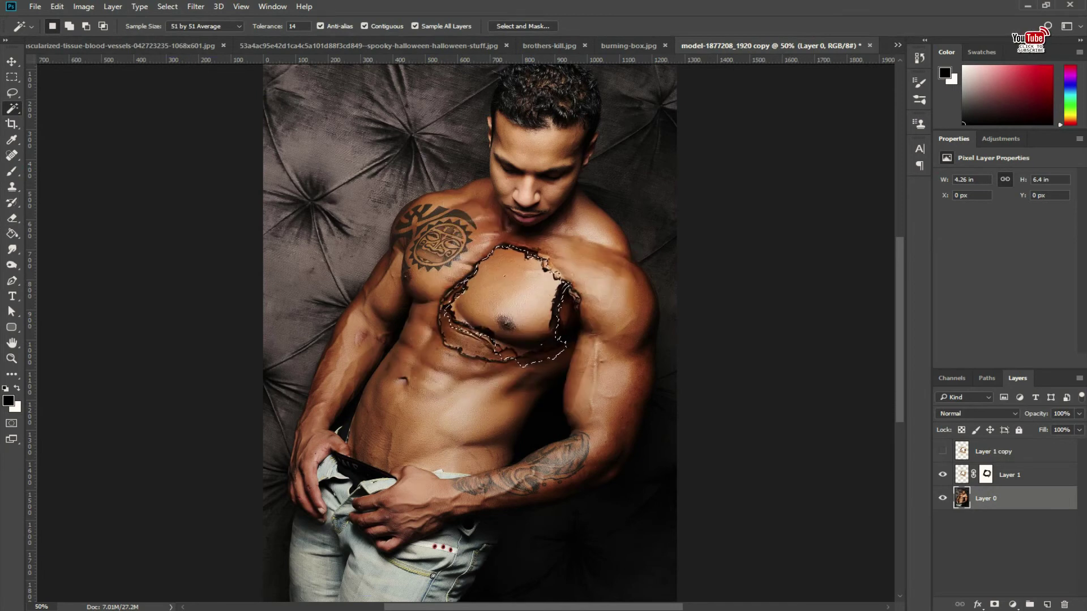
{"action": "left_click", "coordinate": [994, 604]}
{"action": "key", "text": "ctrl+i"}
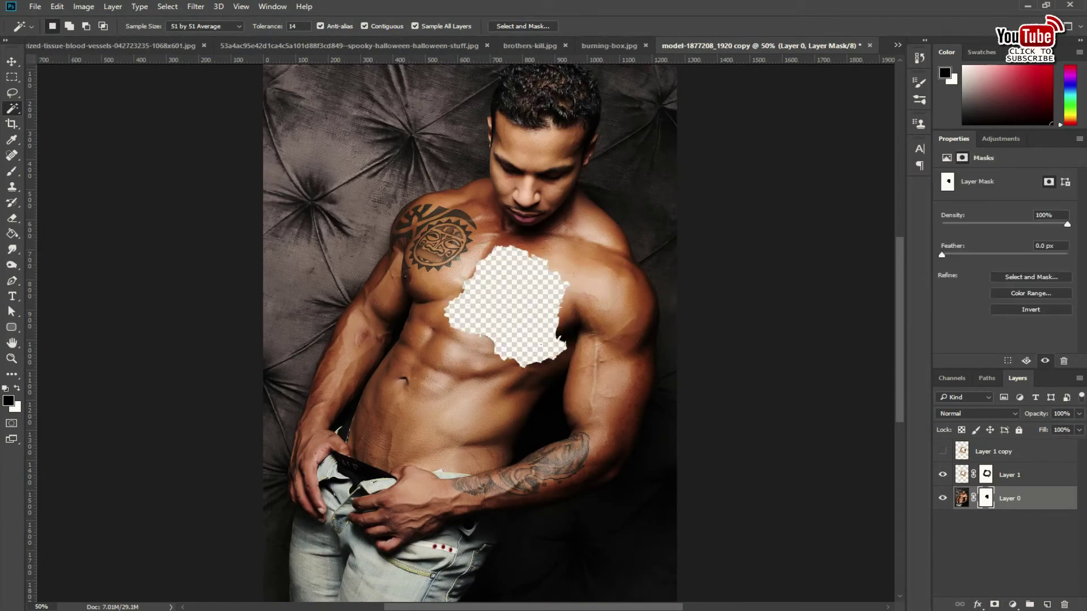
Try painting inside the hole on Layer 1's mask, then undo the stroke and deselect.
{"action": "key", "text": "alt+bracketright"}
{"action": "key", "text": "b"}
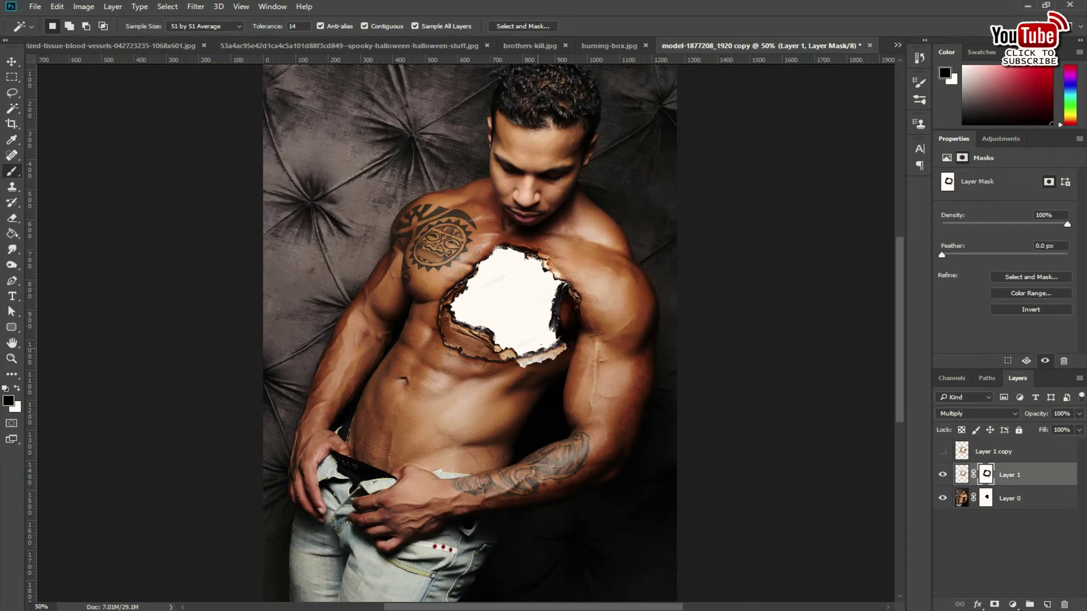
{"action": "left_click_drag", "start_coordinate": [506, 266], "coordinate": [504, 303]}
{"action": "key", "text": "ctrl+z"}
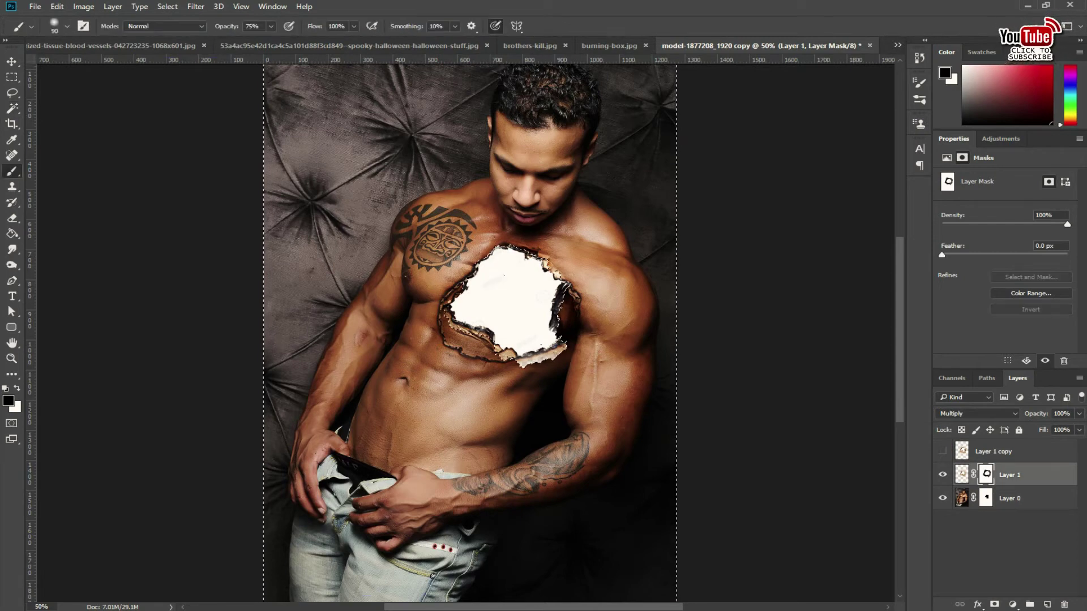
{"action": "left_click", "coordinate": [962, 474], "text": "ctrl"}
{"action": "key", "text": "ctrl+d"}
Magic Wand the copy's white opening and fill it black on Layer 1's mask, then deselect.
{"action": "left_click", "coordinate": [943, 452]}
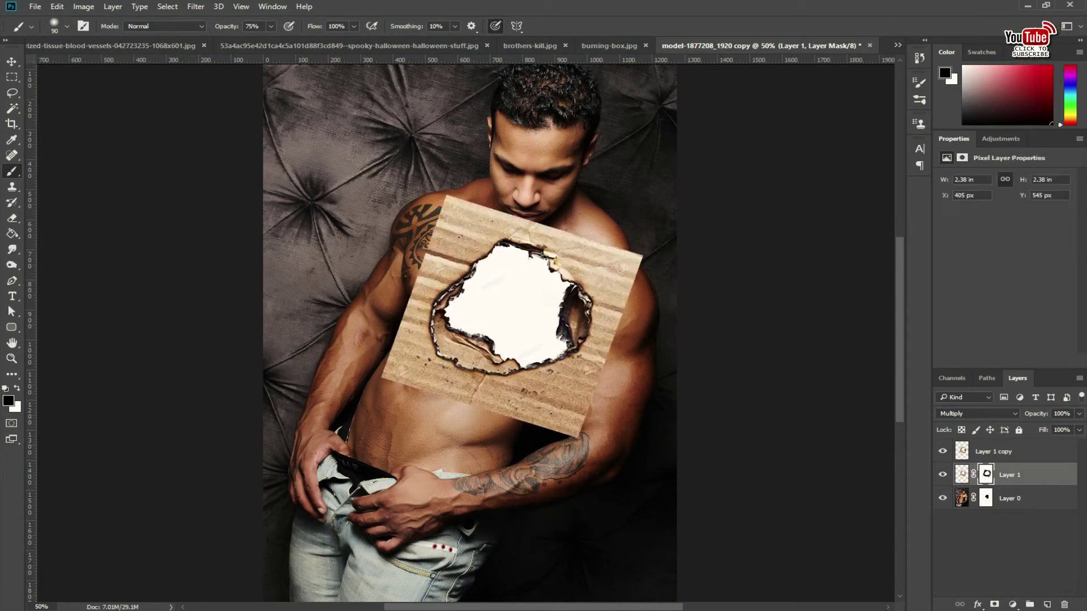
{"action": "left_click", "coordinate": [996, 451]}
{"action": "key", "text": "w"}
{"action": "left_click", "coordinate": [986, 474]}
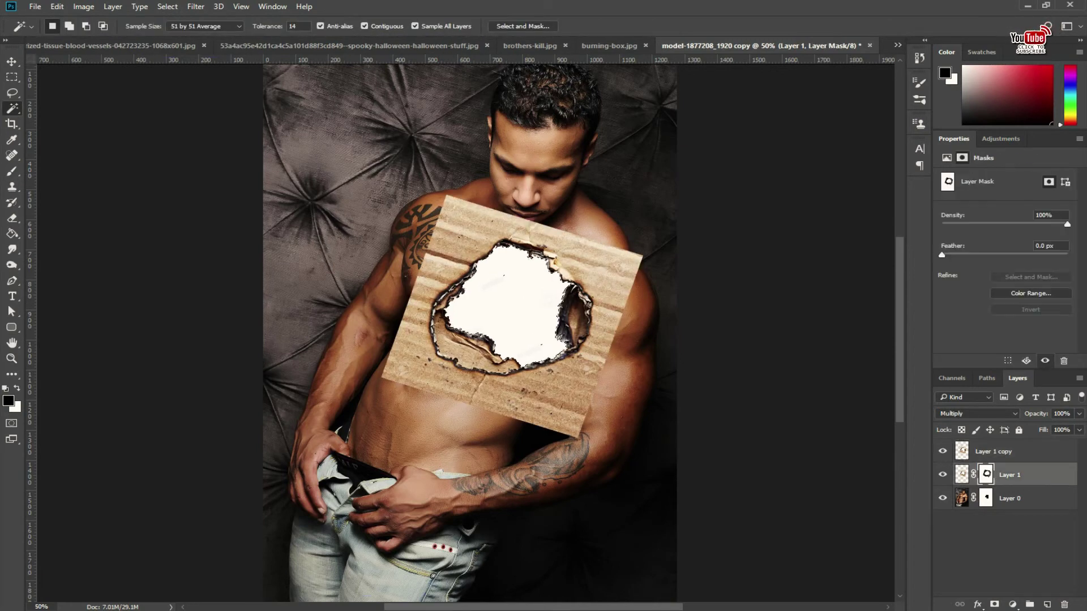
{"action": "left_click", "coordinate": [942, 451]}
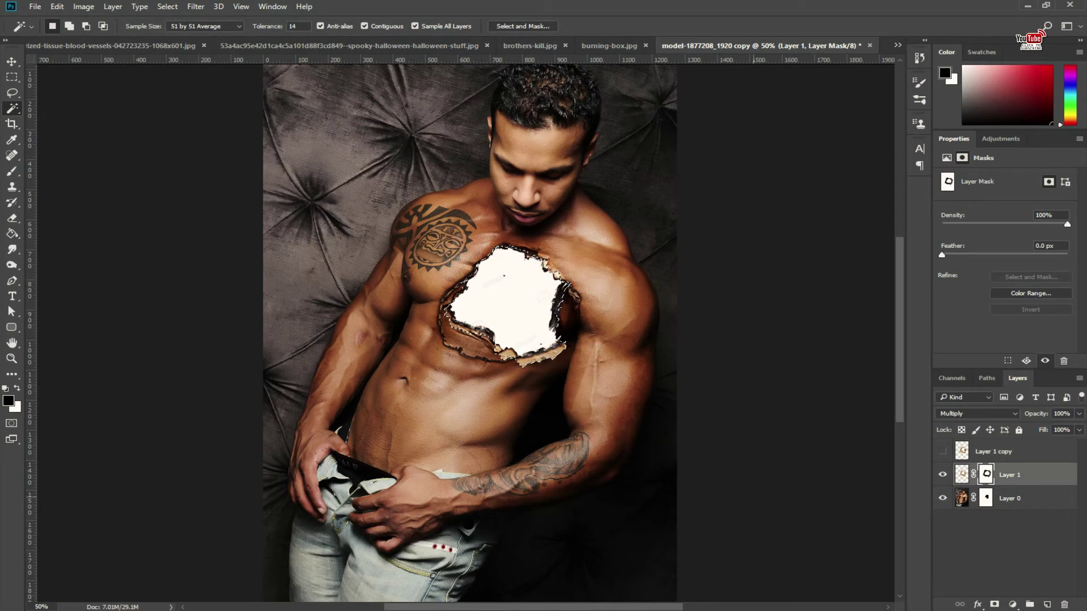
{"action": "key", "text": "alt"}
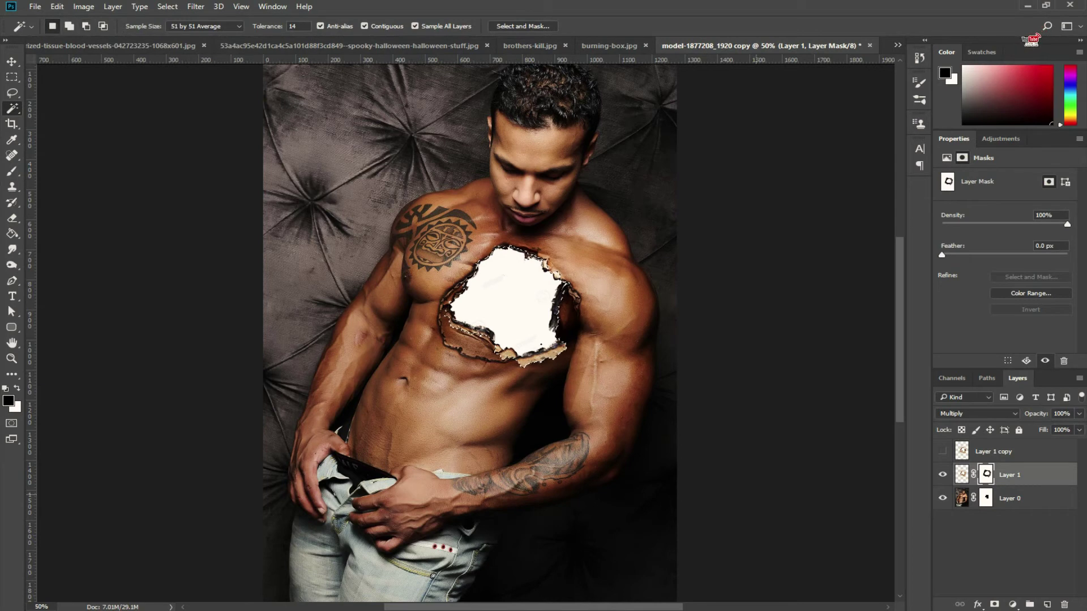
{"action": "key", "text": "alt"}
{"action": "key", "text": "alt+BackSpace"}
{"action": "key", "text": "ctrl+d"}
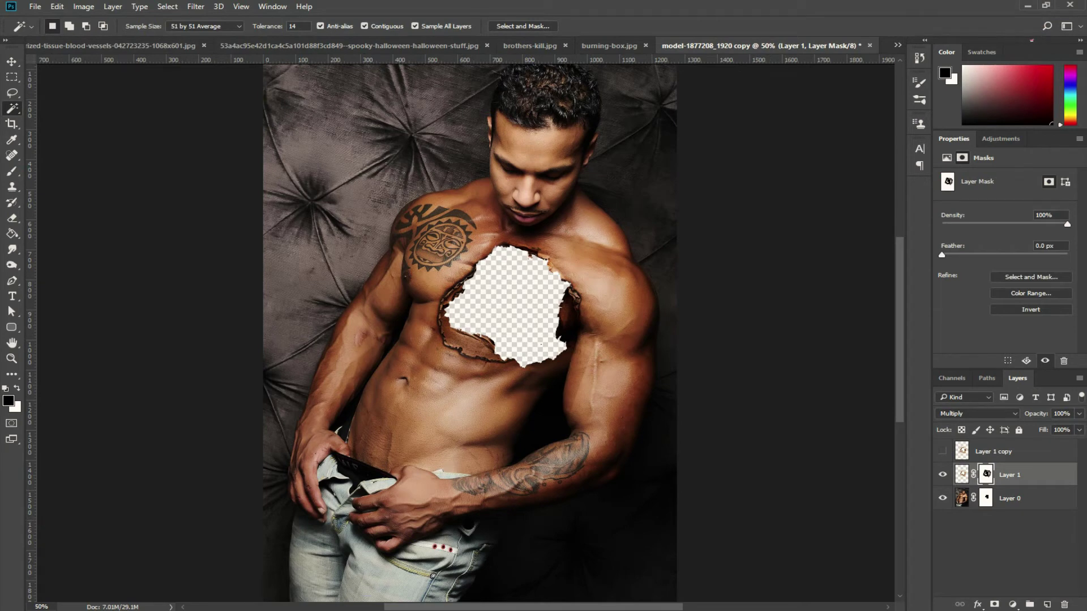
Switch between Layer 1's pixels and its mask, ending on the mask.
{"action": "key", "text": "ctrl+2"}
{"action": "key", "text": "ctrl+comma"}
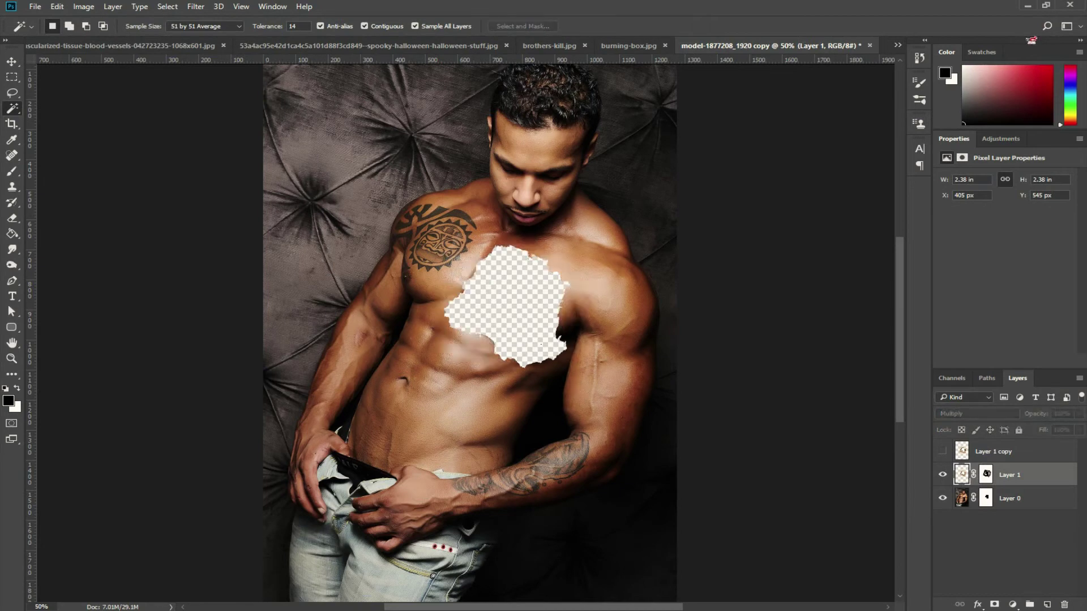
{"action": "key", "text": "ctrl+backslash"}
Touch up Layer 1's mask along the hole's lower rim, adjusting brush size and ending with black.
{"action": "key", "text": "b"}
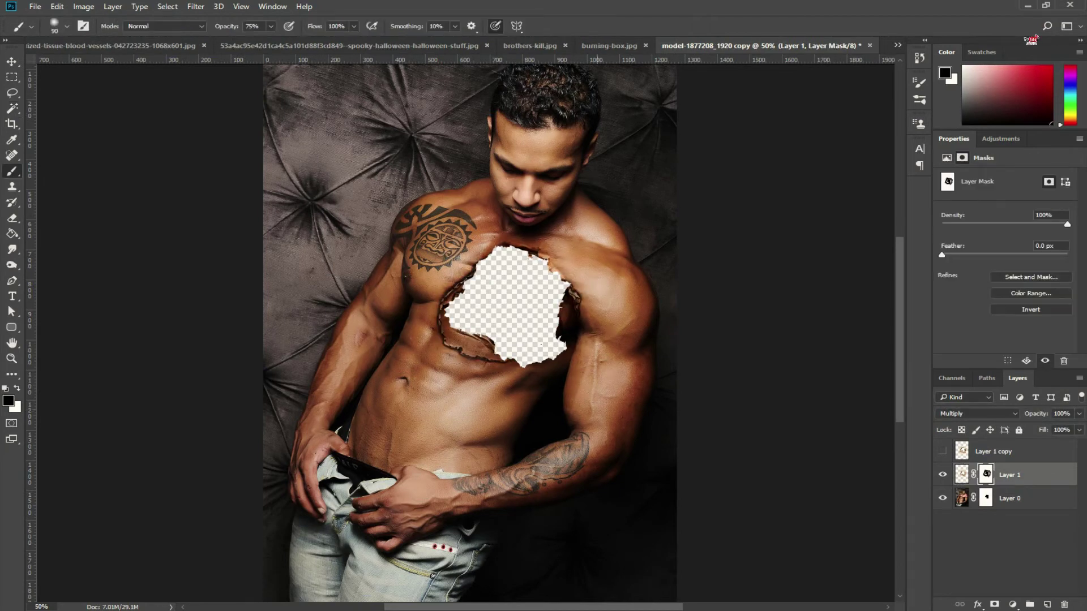
{"action": "key", "text": "x"}
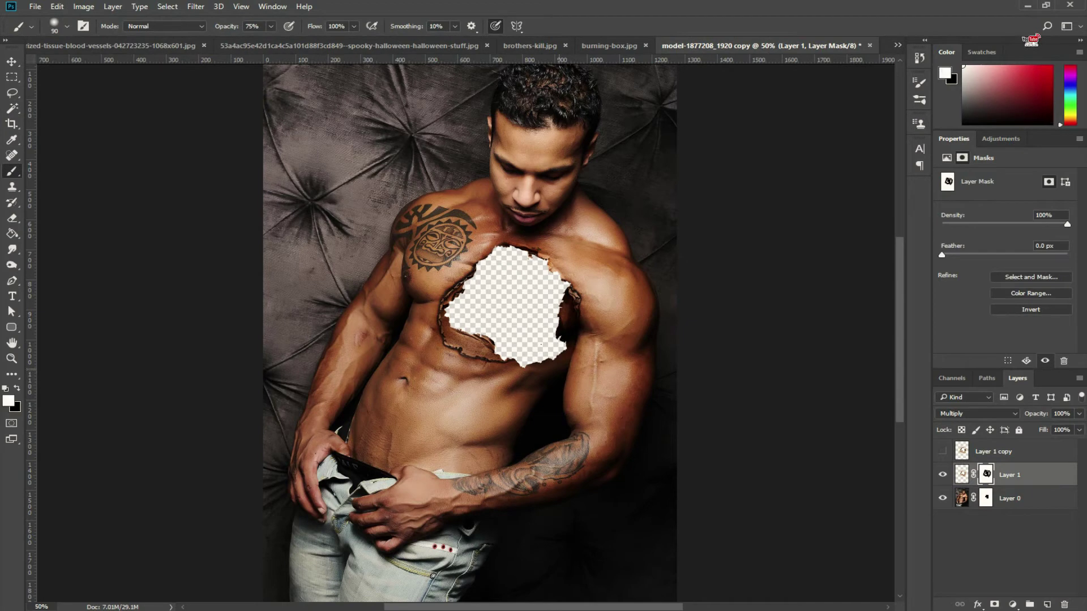
{"action": "mouse_move", "coordinate": [538, 359]}
{"action": "left_mouse_down"}
{"action": "mouse_move", "coordinate": [509, 366]}
{"action": "mouse_move", "coordinate": [561, 347]}
{"action": "mouse_move", "coordinate": [501, 368]}
{"action": "left_mouse_up"}
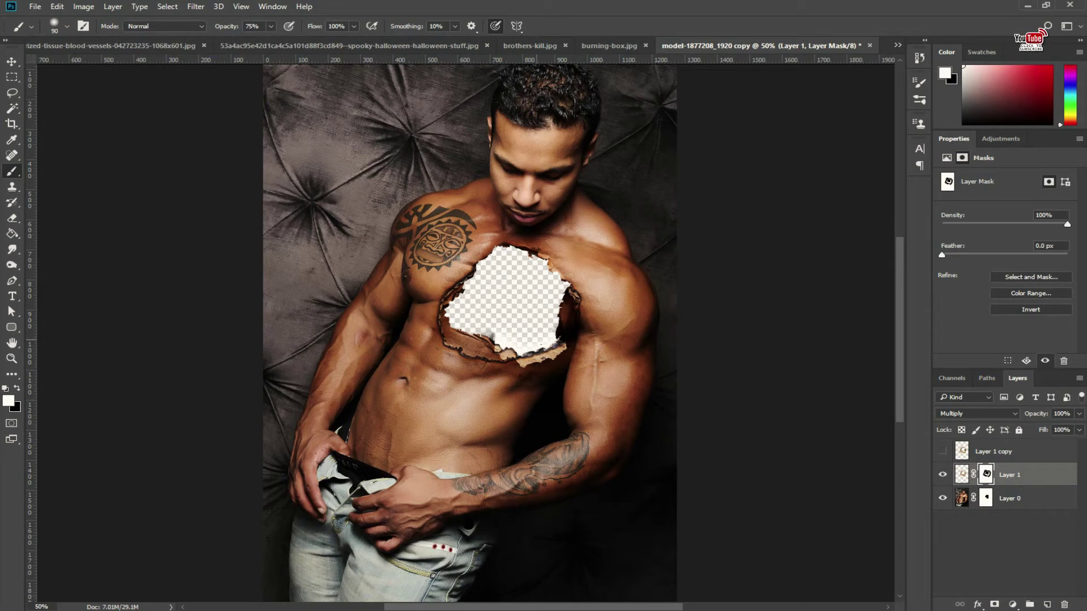
{"action": "key", "text": "x"}
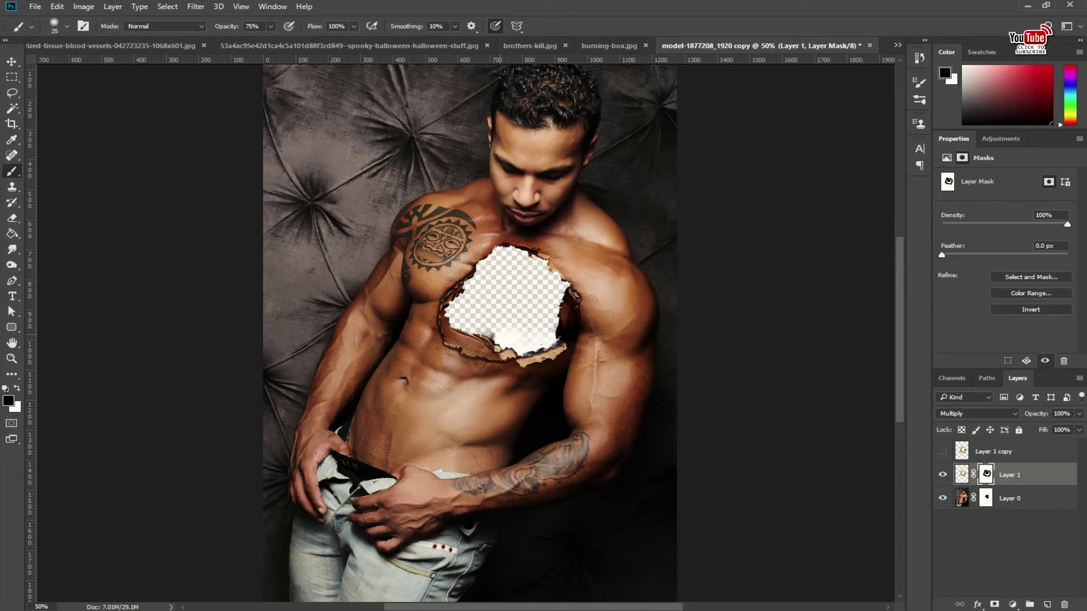
{"action": "key", "text": "x"}
{"action": "left_click_drag", "start_coordinate": [368, 145], "coordinate": [368, 136]}
{"action": "mouse_move", "coordinate": [451, 169]}
{"action": "left_mouse_down"}
{"action": "mouse_move", "coordinate": [458, 157]}
{"action": "mouse_move", "coordinate": [357, 161]}
{"action": "mouse_move", "coordinate": [395, 164]}
{"action": "left_mouse_up"}
{"action": "right_click", "coordinate": [439, 173]}
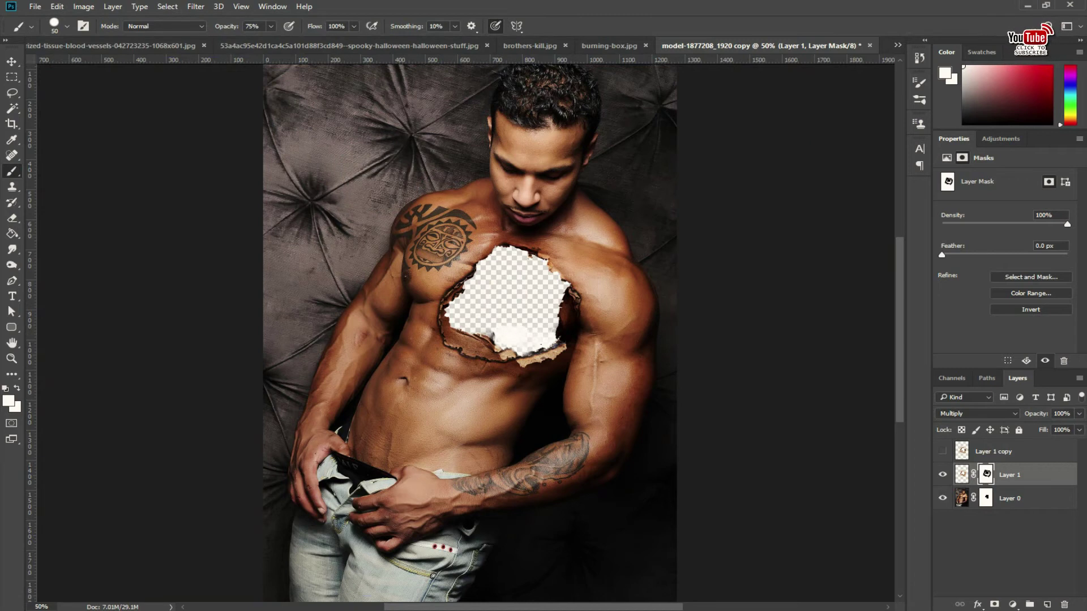
{"action": "key", "text": "x"}
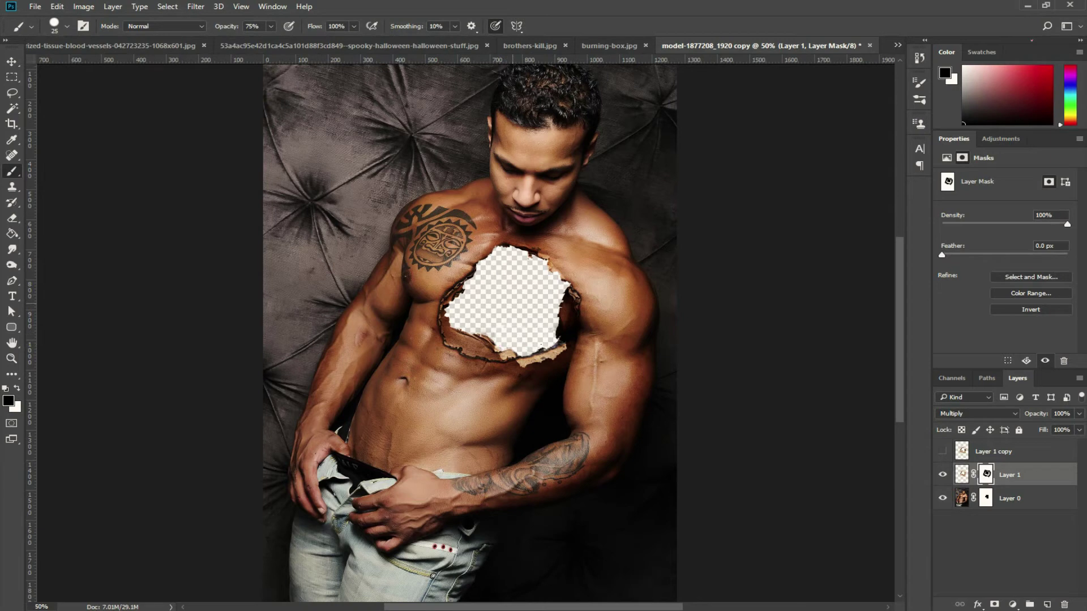
Add a new layer beneath the model and set the brush to 36% opacity, 30% flow.
{"action": "key", "text": "alt+["}
{"action": "key", "text": "ctrl+shift+alt+n"}
{"action": "key", "text": "ctrl+["}
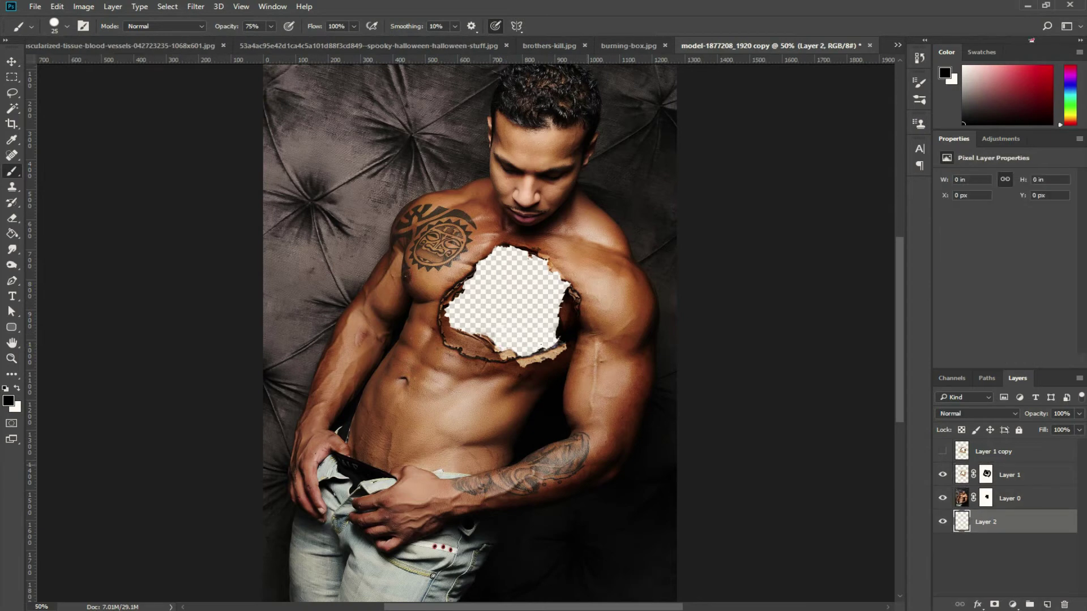
{"action": "key", "text": "3"}
{"action": "key", "text": "6"}
{"action": "key", "text": "shift+3"}
Paint dark burn shading all around the chest hole's rim on the new layer.
{"action": "left_click_drag", "start_coordinate": [488, 262], "coordinate": [496, 248]}
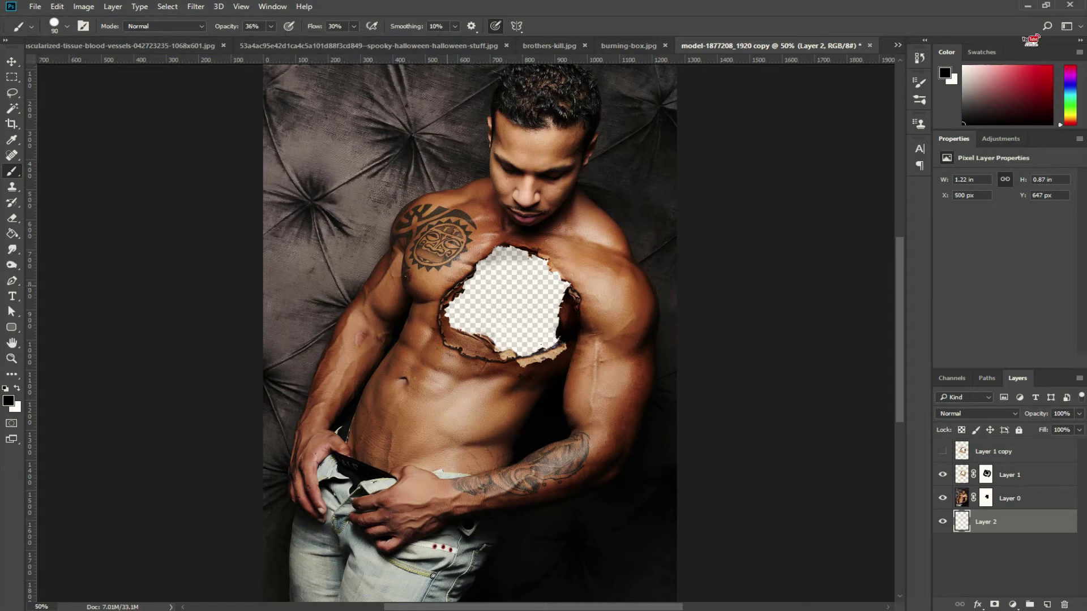
{"action": "left_click_drag", "start_coordinate": [540, 263], "coordinate": [554, 276]}
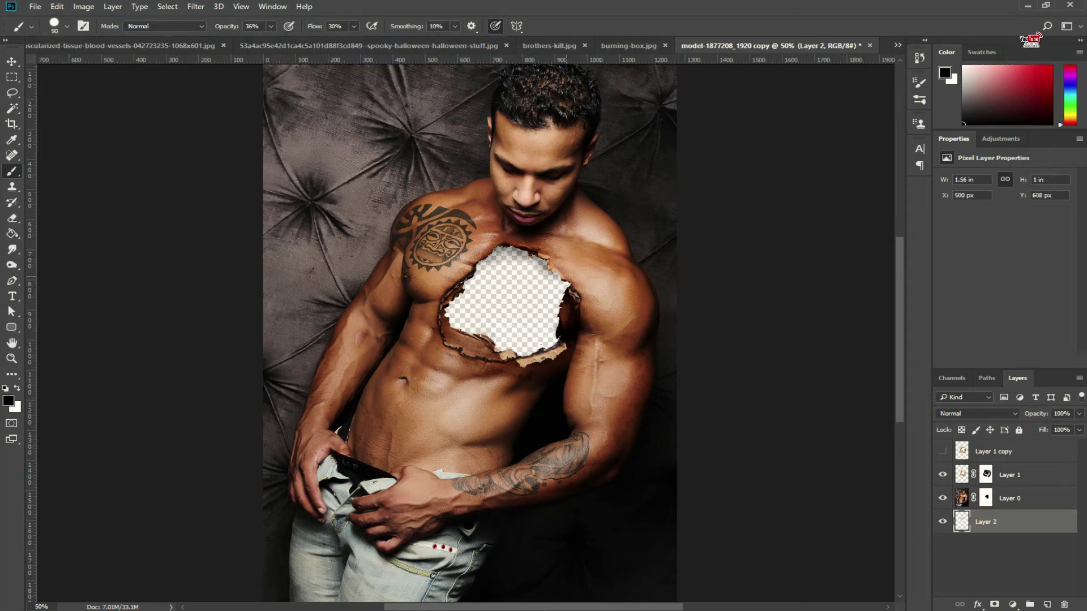
{"action": "left_click_drag", "start_coordinate": [566, 342], "coordinate": [497, 354]}
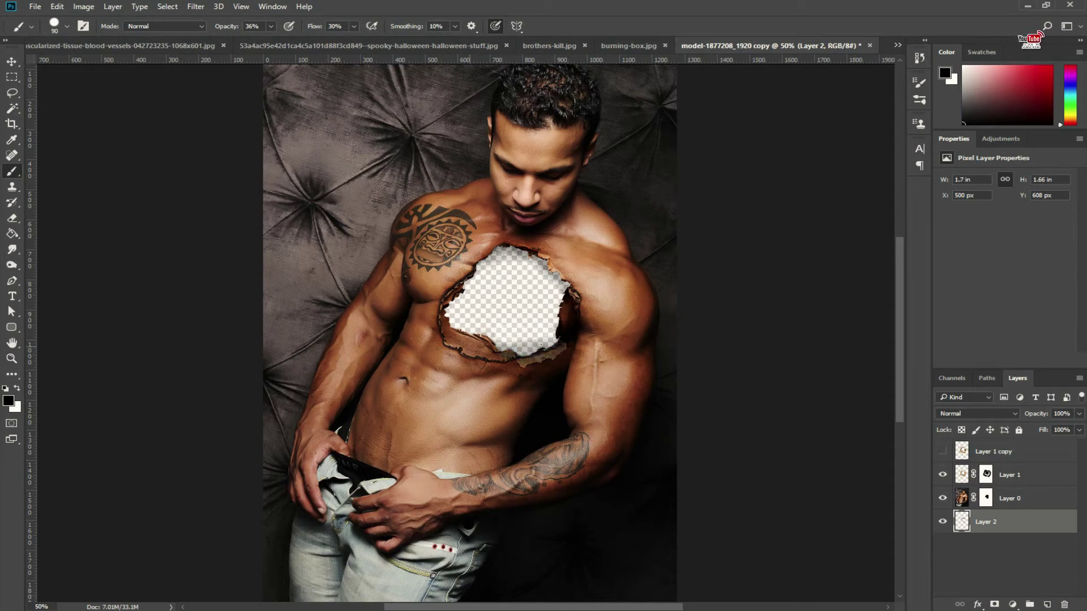
{"action": "mouse_move", "coordinate": [539, 345]}
{"action": "left_mouse_down"}
{"action": "mouse_move", "coordinate": [493, 354]}
{"action": "mouse_move", "coordinate": [447, 306]}
{"action": "mouse_move", "coordinate": [476, 269]}
{"action": "left_mouse_up"}
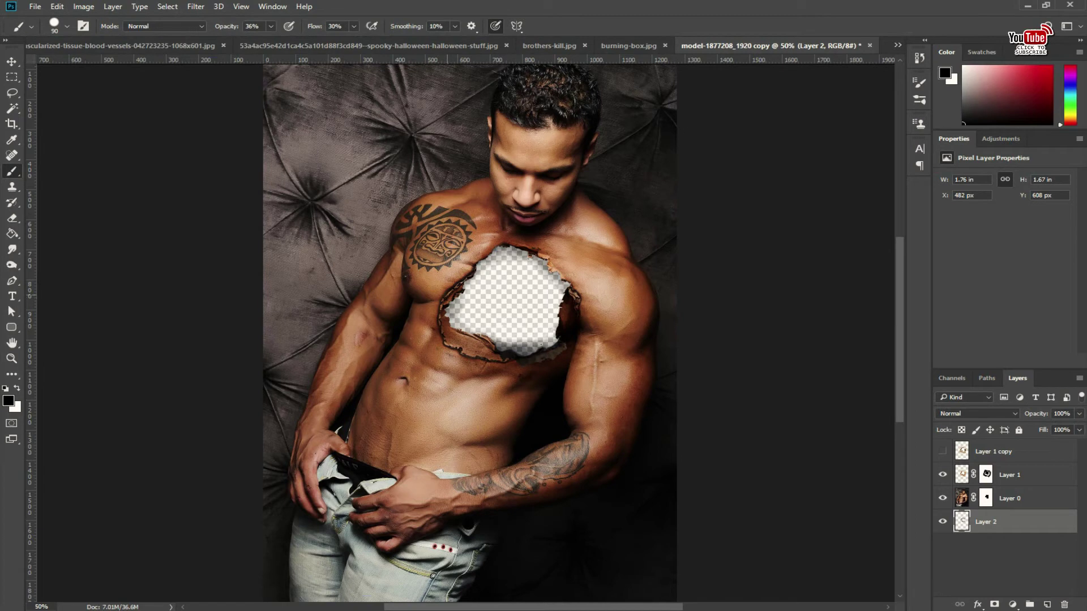
{"action": "left_click", "coordinate": [455, 312]}
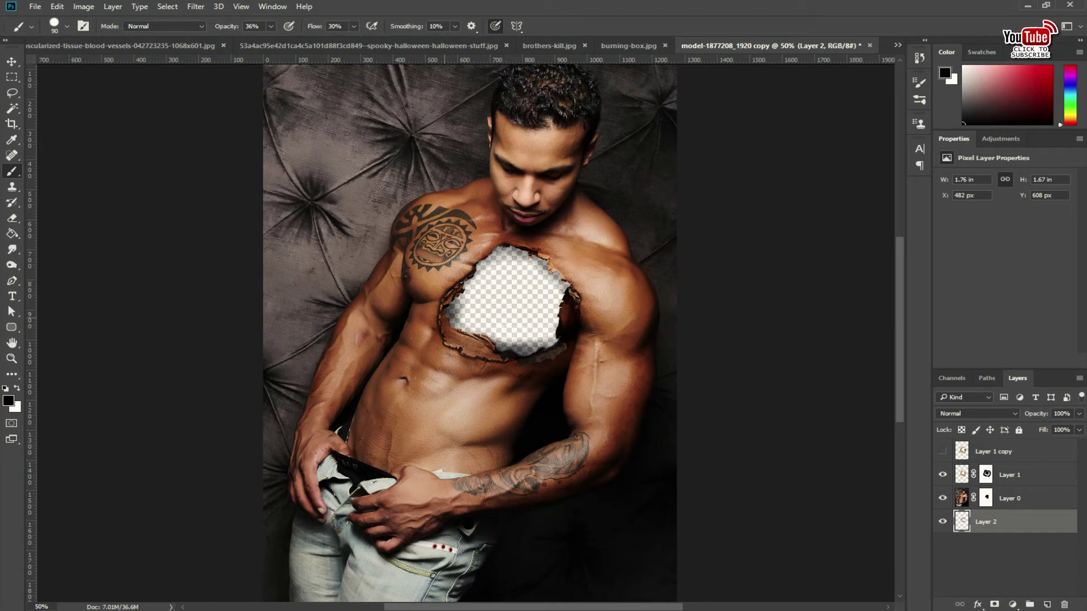
{"action": "left_click_drag", "start_coordinate": [466, 327], "coordinate": [515, 348]}
{"action": "mouse_move", "coordinate": [557, 279]}
{"action": "left_mouse_down"}
{"action": "mouse_move", "coordinate": [484, 255]}
{"action": "mouse_move", "coordinate": [467, 280]}
{"action": "left_mouse_up"}
{"action": "mouse_move", "coordinate": [518, 255]}
{"action": "left_mouse_down"}
{"action": "mouse_move", "coordinate": [567, 286]}
{"action": "mouse_move", "coordinate": [552, 341]}
{"action": "left_mouse_up"}
{"action": "mouse_move", "coordinate": [524, 255]}
{"action": "left_mouse_down"}
{"action": "mouse_move", "coordinate": [487, 258]}
{"action": "mouse_move", "coordinate": [541, 289]}
{"action": "mouse_move", "coordinate": [472, 283]}
{"action": "mouse_move", "coordinate": [465, 318]}
{"action": "left_mouse_up"}
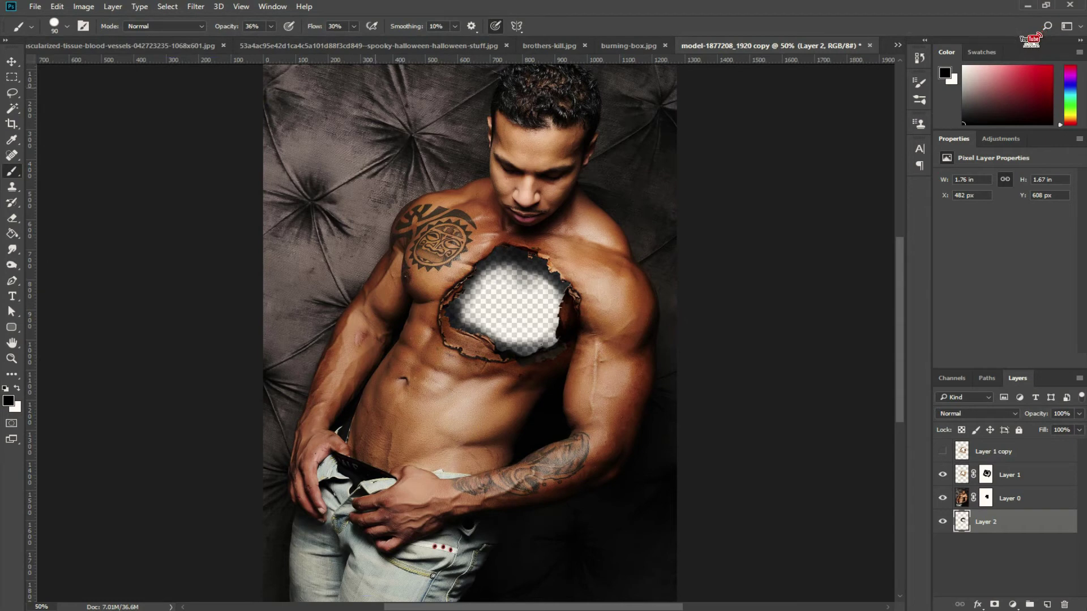
{"action": "key", "text": "ctrl+o"}
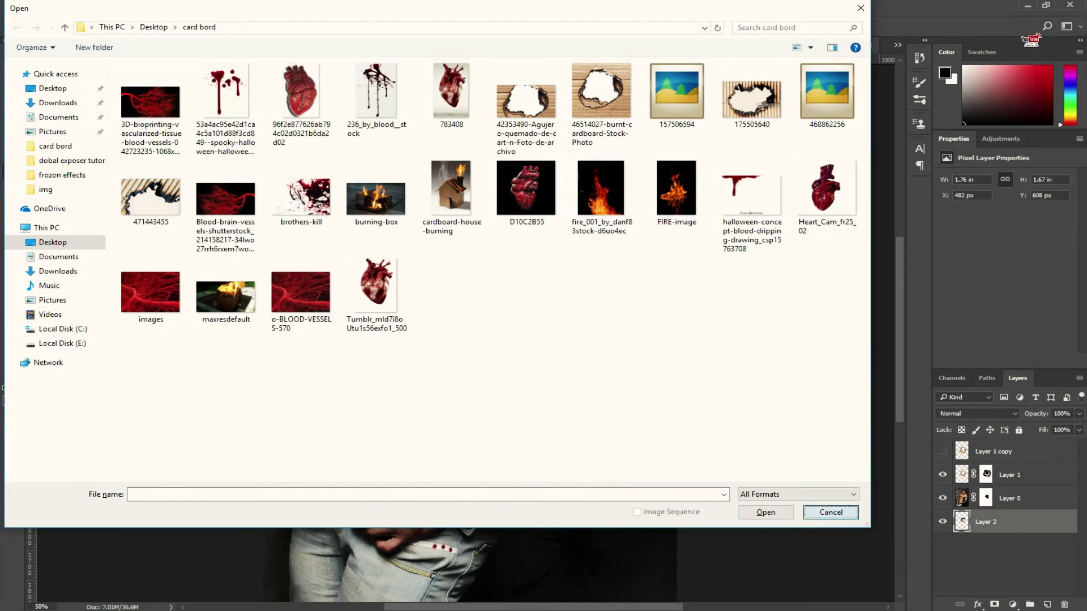
Cancel the Open dialog and brush more black into the top of the chest hole.
{"action": "key", "text": "Escape"}
{"action": "left_click_drag", "start_coordinate": [481, 280], "coordinate": [454, 299]}
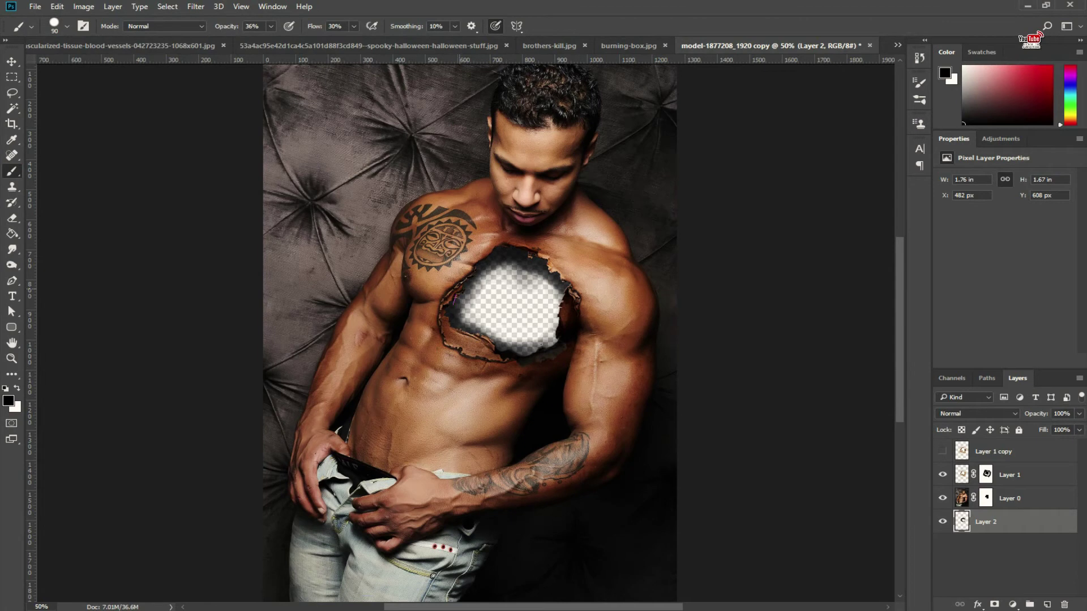
{"action": "left_click_drag", "start_coordinate": [555, 298], "coordinate": [532, 278]}
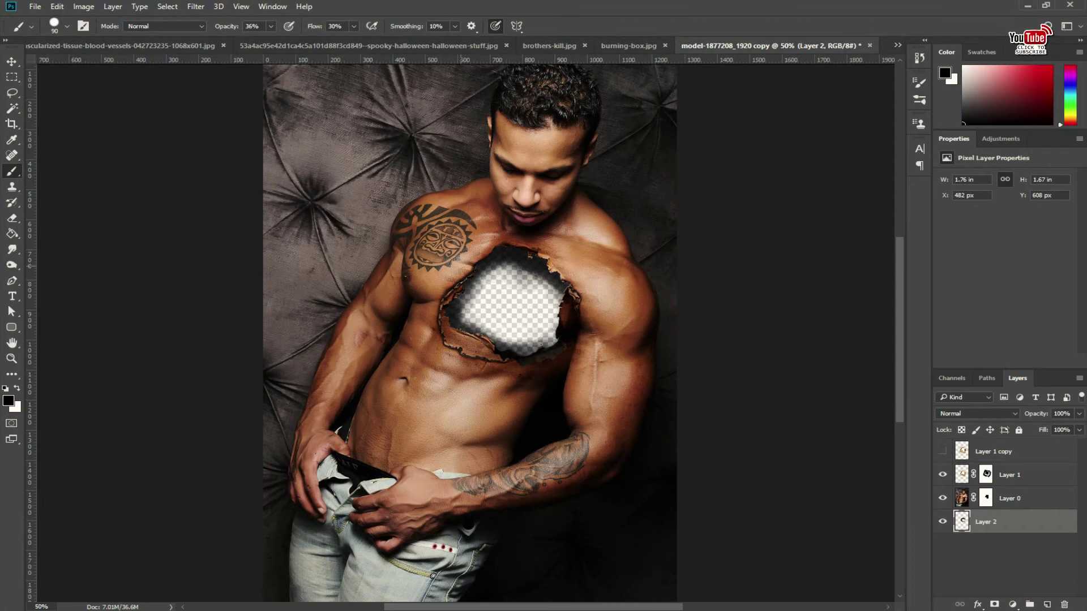
Open the burnt cardboard image 175505640.jpg and cycle through the open documents.
{"action": "key", "text": "ctrl+o"}
{"action": "double_click", "coordinate": [751, 99]}
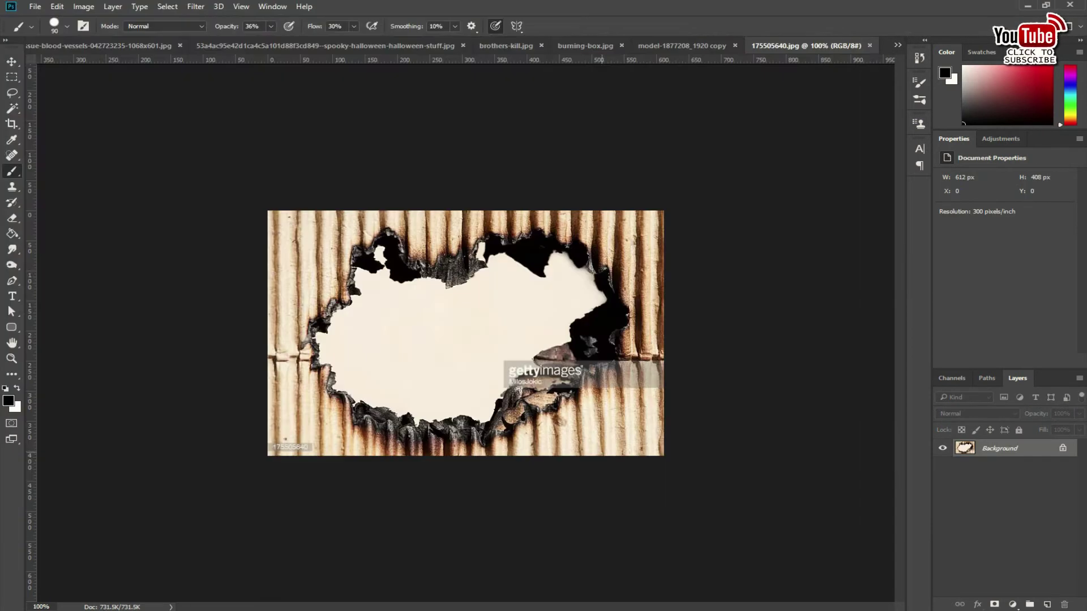
{"action": "key", "text": "ctrl+Tab"}
{"action": "key", "text": "ctrl+Tab"}
{"action": "key", "text": "ctrl+Tab"}
{"action": "key", "text": "ctrl+Tab"}
{"action": "key", "text": "ctrl+Tab"}
{"action": "key", "text": "ctrl+Tab"}
{"action": "key", "text": "ctrl+Tab"}
{"action": "key", "text": "ctrl+Tab"}
{"action": "key", "text": "ctrl+Tab"}
Paste the cardboard texture into the model document as Layer 3, below the Layer 2 shading.
{"action": "key", "text": "ctrl+shift+Tab"}
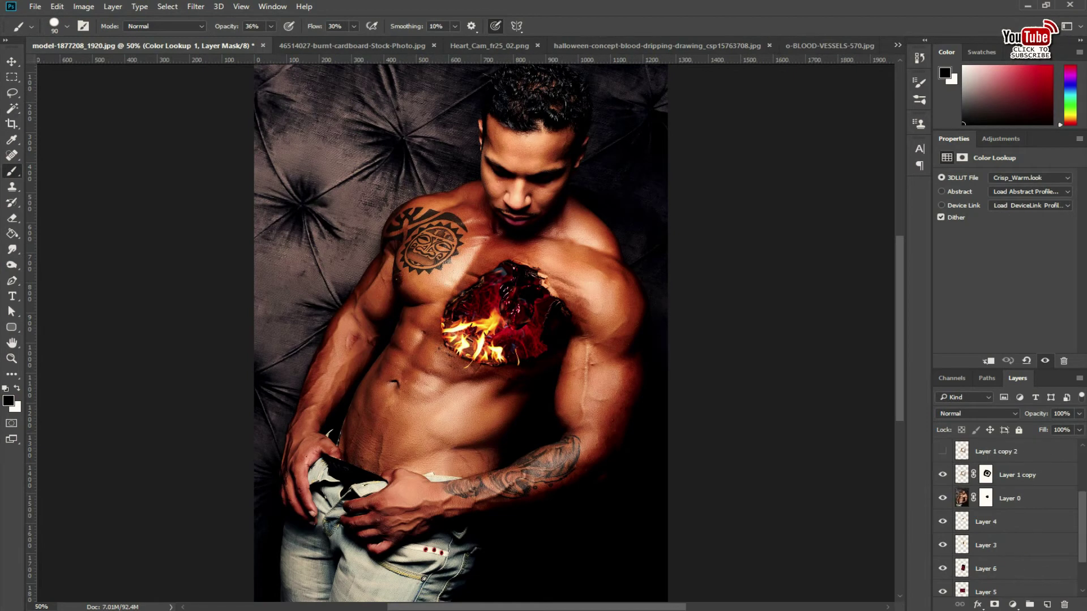
{"action": "left_click", "coordinate": [985, 586]}
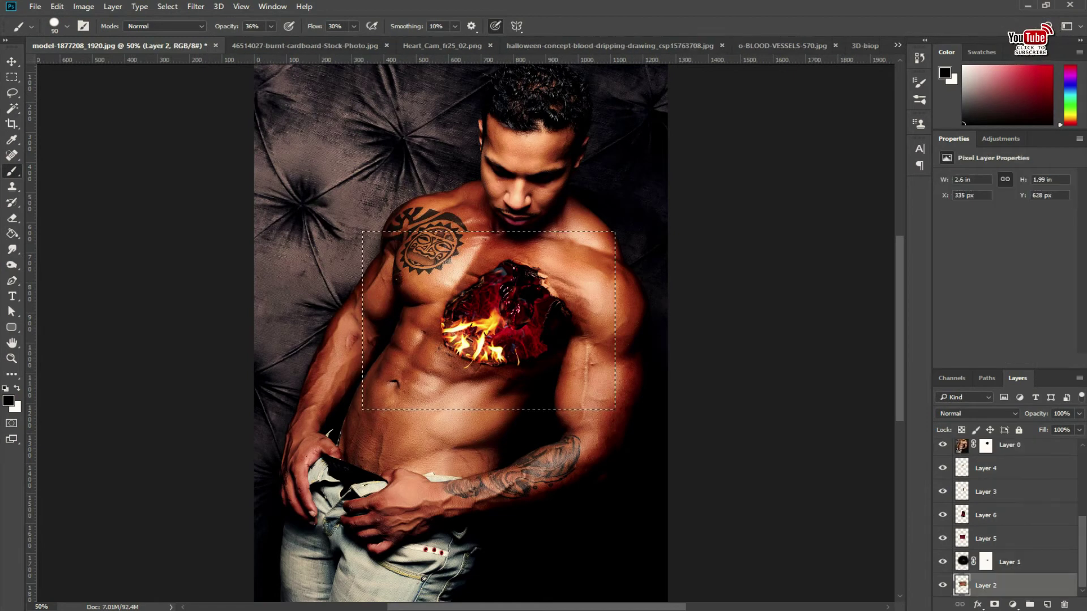
{"action": "scroll", "coordinate": [1007, 521], "scroll_direction": "up", "scroll_amount": 2}
{"action": "scroll", "coordinate": [1008, 520], "scroll_direction": "up", "scroll_amount": 2}
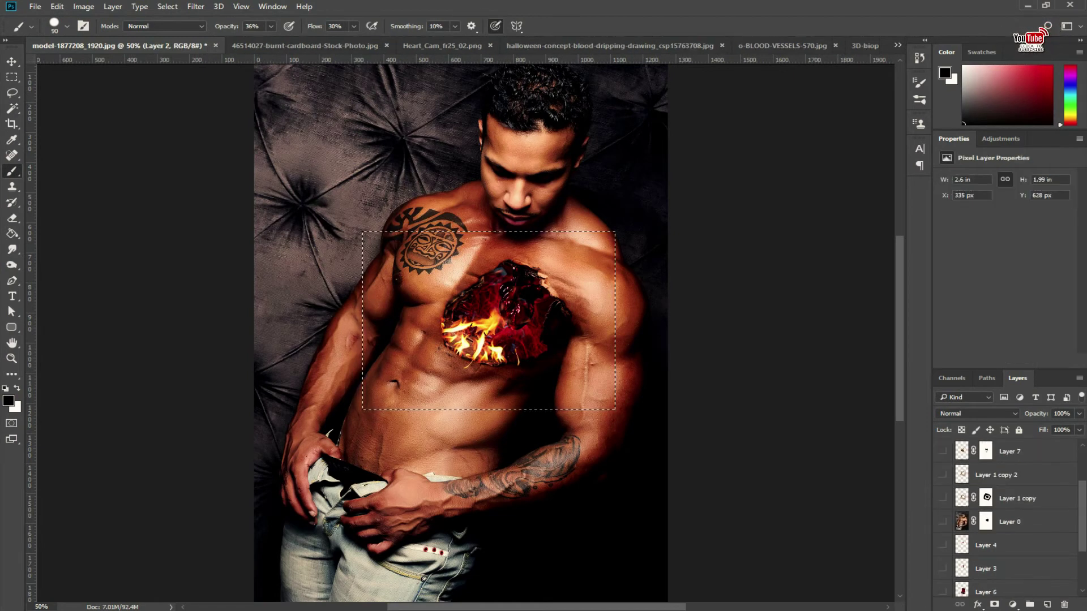
{"action": "scroll", "coordinate": [1007, 520], "scroll_direction": "up", "scroll_amount": 2}
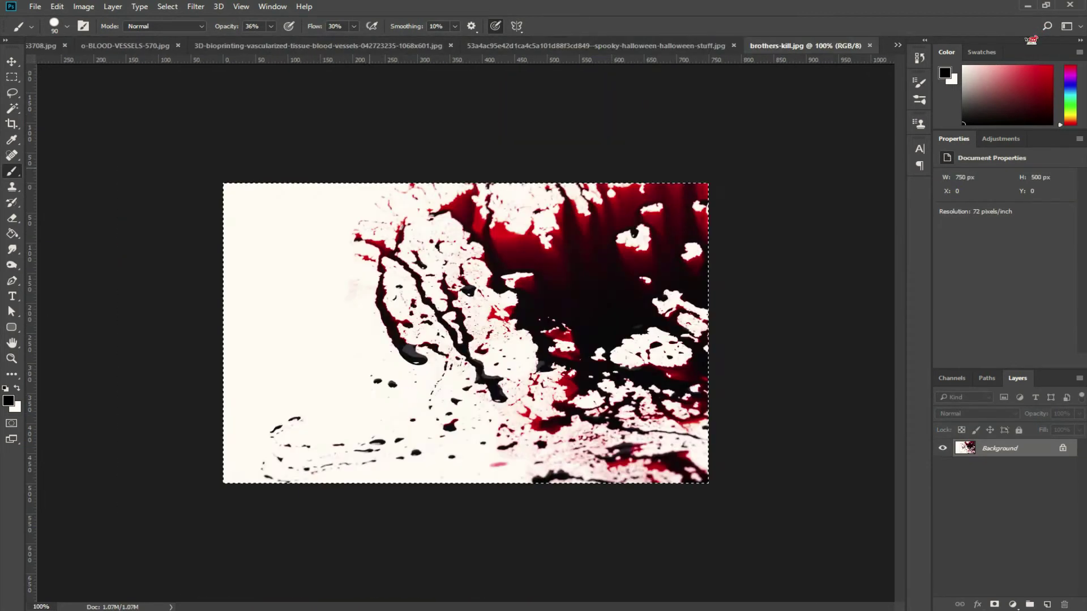
{"action": "key", "text": "ctrl+v"}
{"action": "key", "text": "ctrl+bracketleft"}
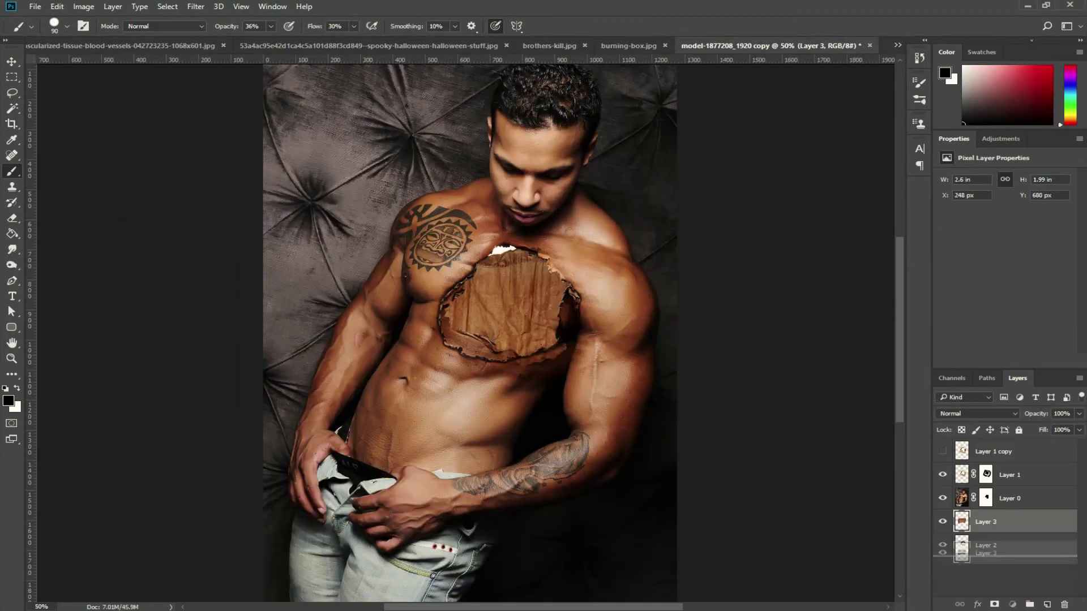
Lower the burn shading layer's opacity to about half.
{"action": "left_click", "coordinate": [986, 521]}
{"action": "left_click", "coordinate": [1079, 414]}
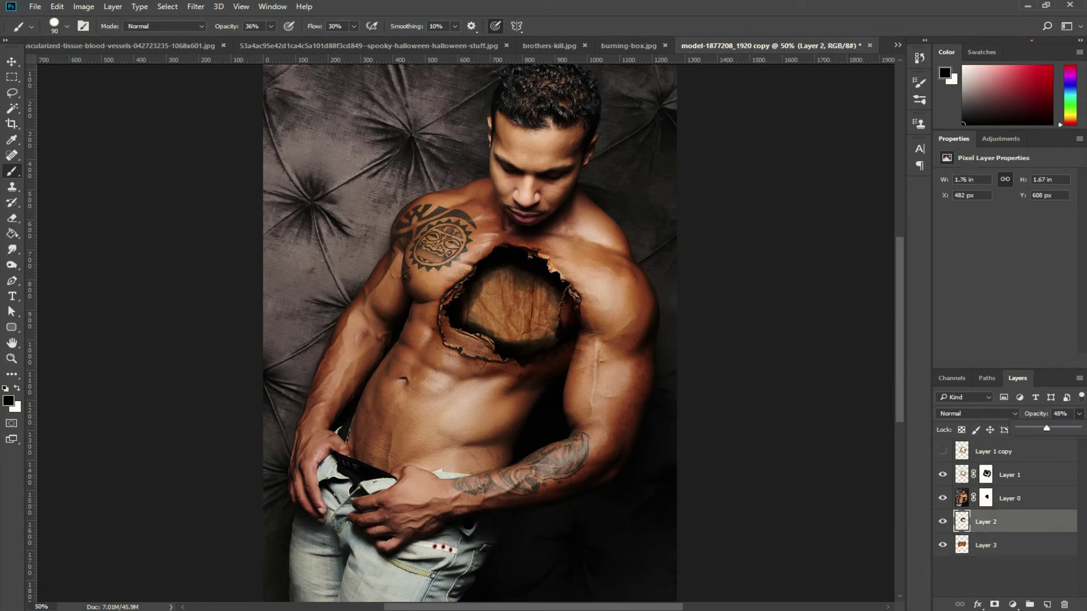
{"action": "left_click_drag", "start_coordinate": [1081, 429], "coordinate": [1047, 429]}
Enlarge and reshape the cardboard texture layer to fill behind the chest hole.
{"action": "left_click", "coordinate": [986, 546]}
{"action": "key", "text": "ctrl+t"}
{"action": "left_click_drag", "start_coordinate": [595, 422], "coordinate": [640, 213]}
{"action": "left_click_drag", "start_coordinate": [342, 422], "coordinate": [373, 402]}
{"action": "left_click_drag", "start_coordinate": [507, 212], "coordinate": [506, 215]}
{"action": "key", "text": "Return"}
Lower Layer 2's opacity slightly and darken the centre of the chest hole.
{"action": "key", "text": "b"}
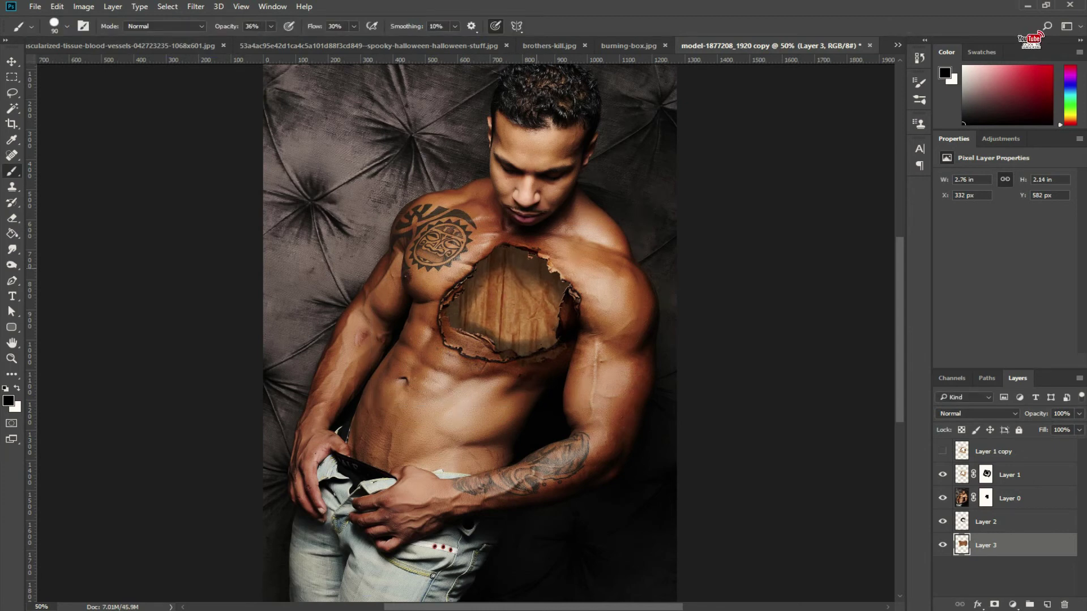
{"action": "key", "text": "alt+bracketright"}
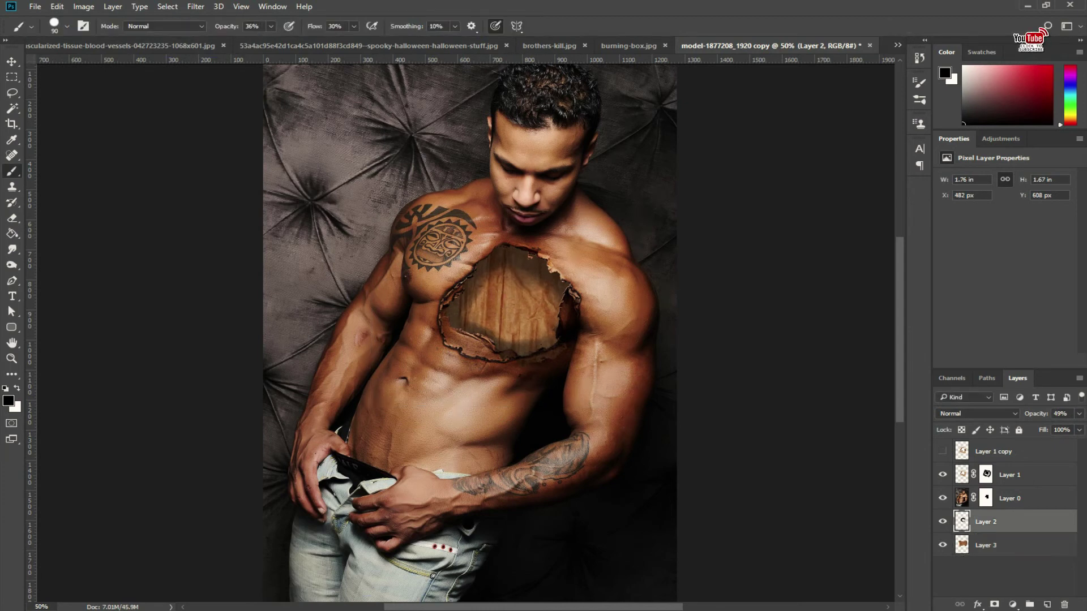
{"action": "scroll", "coordinate": [470, 334], "scroll_direction": "up", "scroll_amount": 1}
{"action": "left_click", "coordinate": [1079, 414]}
{"action": "left_click_drag", "start_coordinate": [1062, 429], "coordinate": [1055, 429]}
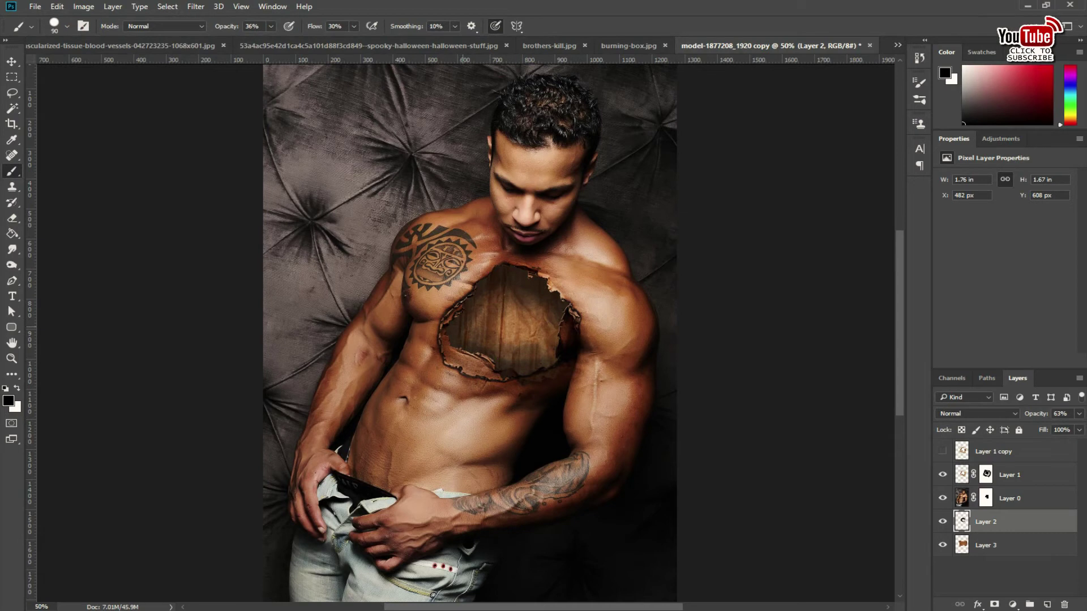
{"action": "left_click_drag", "start_coordinate": [492, 300], "coordinate": [521, 328]}
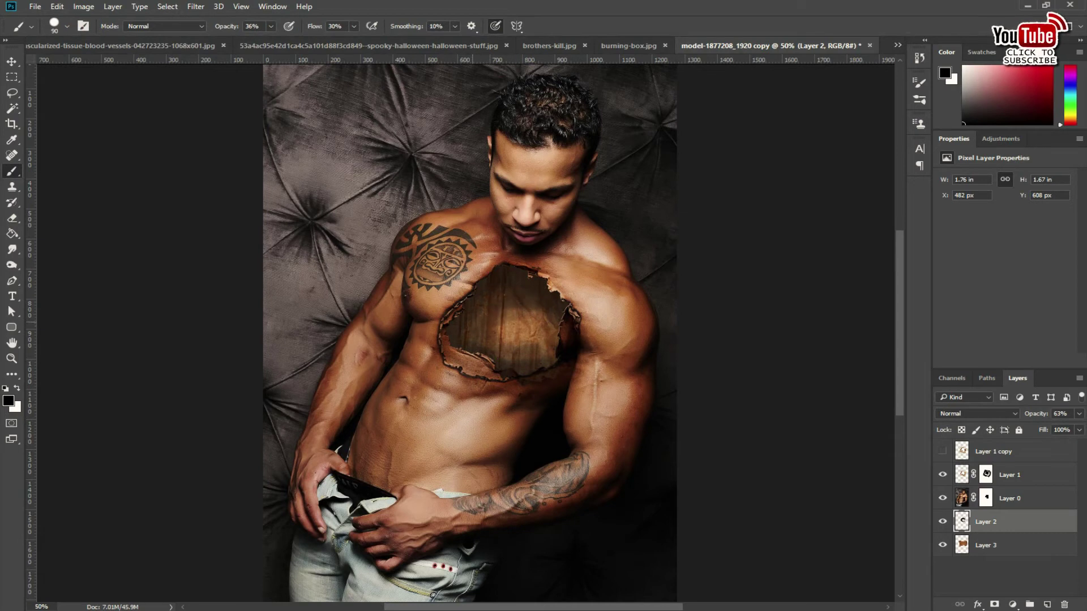
Set the brush to size 150, flow 74%, opacity 88%, and show Layer 2 again.
{"action": "key", "text": "bracketright"}
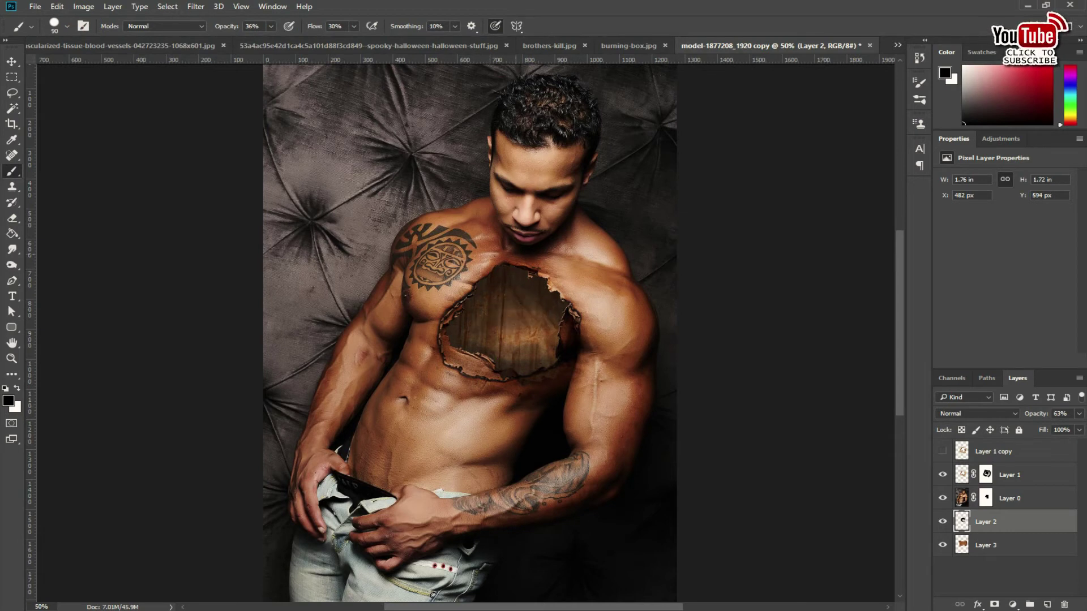
{"action": "key", "text": "bracketright"}
{"action": "key", "text": "bracketright"}
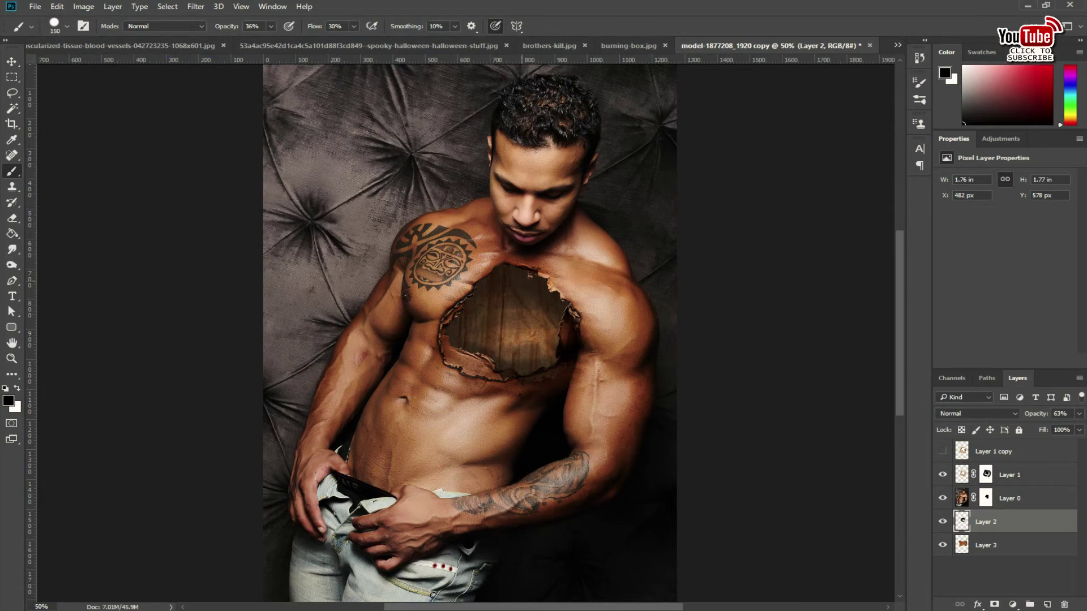
{"action": "left_click", "coordinate": [353, 26]}
{"action": "type", "text": "74"}
{"action": "key", "text": "Return"}
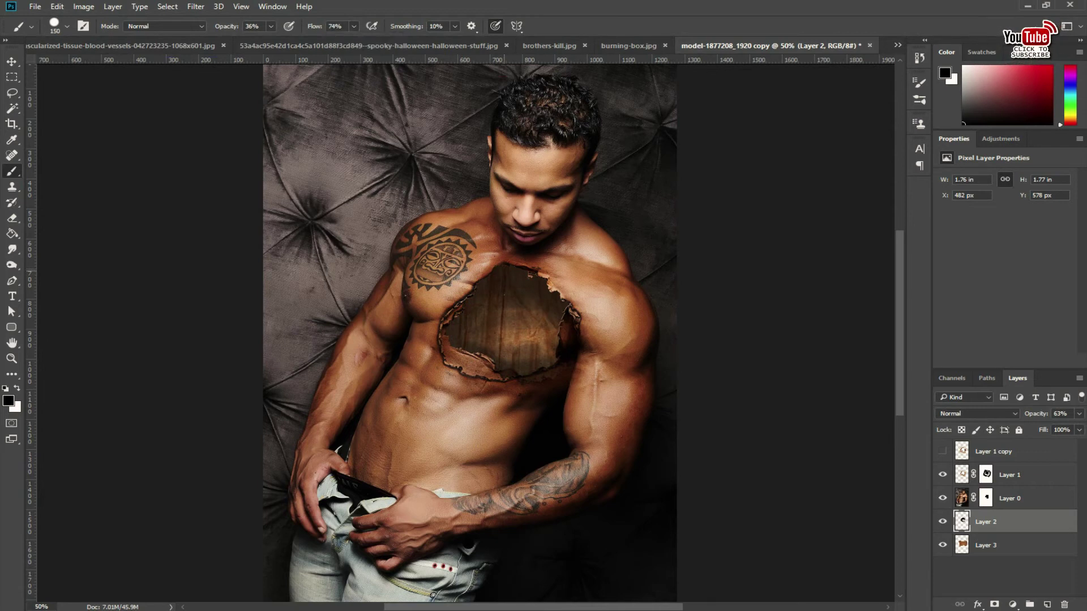
{"action": "left_click", "coordinate": [271, 26]}
{"action": "type", "text": "59"}
{"action": "key", "text": "Return"}
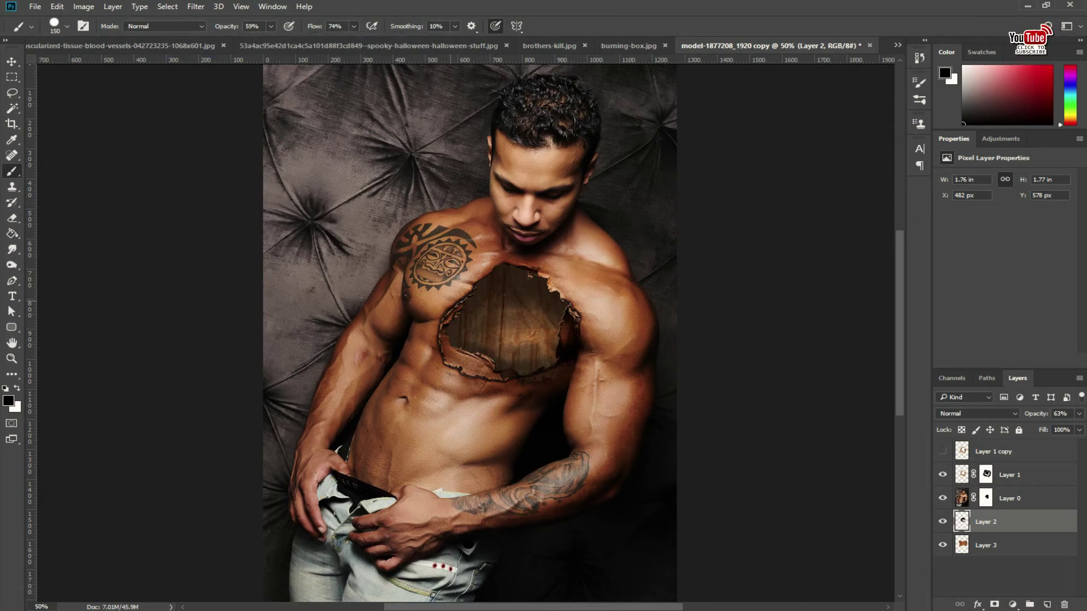
{"action": "left_click", "coordinate": [943, 521]}
{"action": "left_click", "coordinate": [271, 26]}
{"action": "type", "text": "88"}
{"action": "key", "text": "Return"}
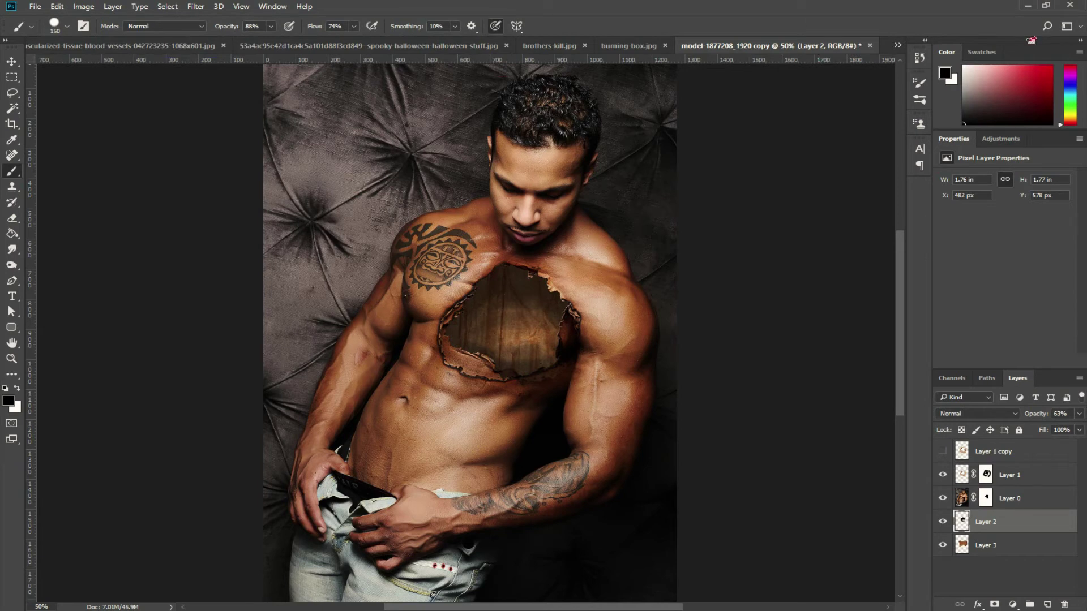
Set Layer 2 to 83% opacity, sample a dark grey, and switch to Heart_Cam_fr25_02.png.
{"action": "left_click_drag", "start_coordinate": [1079, 414], "coordinate": [1070, 428]}
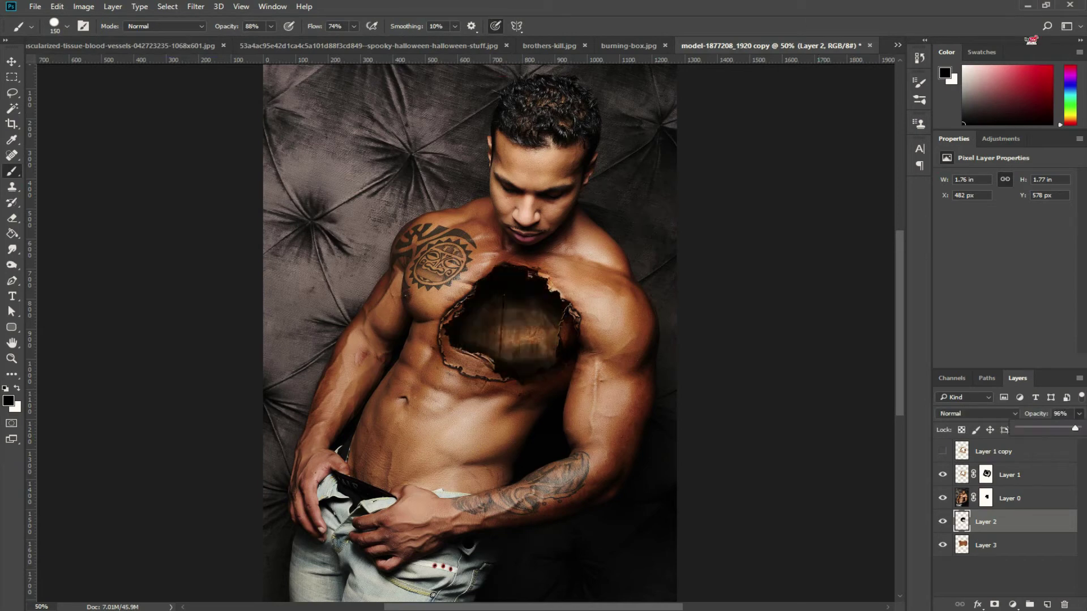
{"action": "left_click_drag", "start_coordinate": [1067, 428], "coordinate": [1067, 427]}
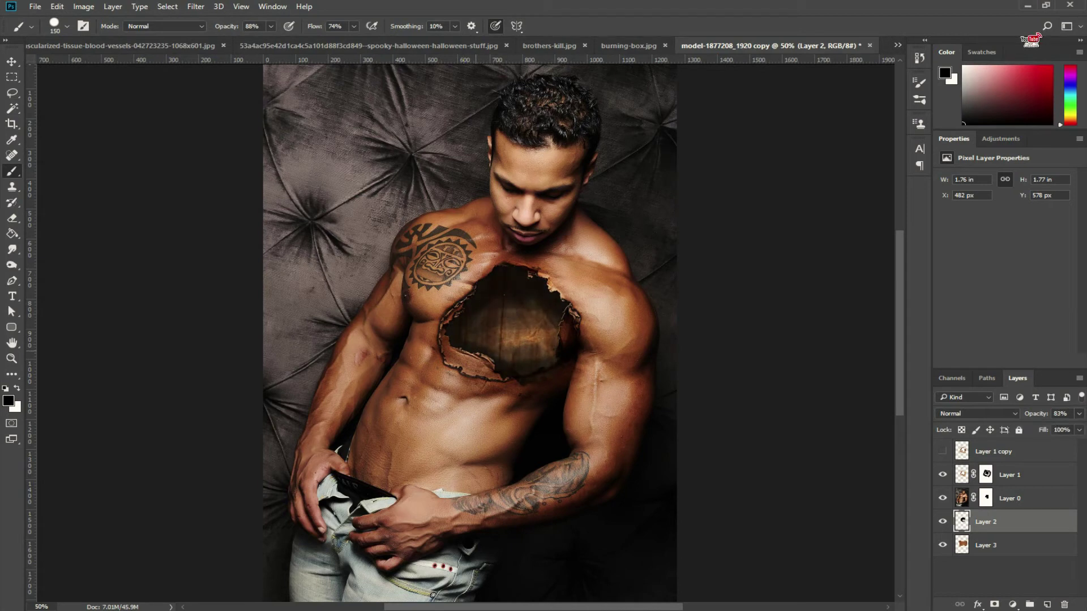
{"action": "left_click", "coordinate": [388, 182], "text": "alt"}
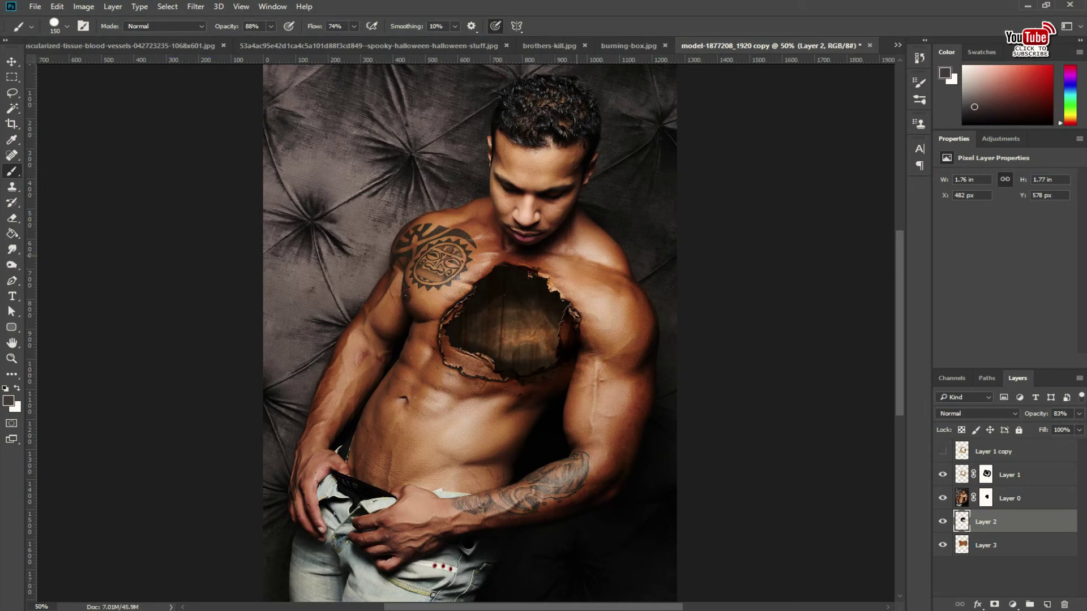
{"action": "key", "text": "ctrl+Tab"}
{"action": "key", "text": "ctrl+Tab"}
{"action": "key", "text": "ctrl+Tab"}
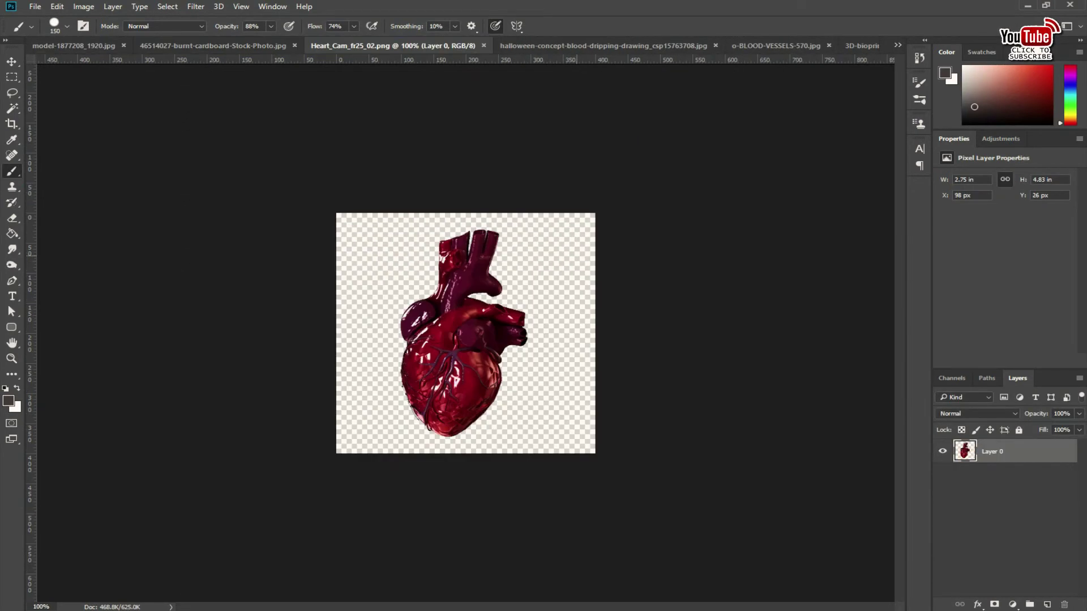
{"action": "key", "text": "ctrl+Tab"}
{"action": "key", "text": "ctrl+Tab"}
{"action": "key", "text": "ctrl+Tab"}
{"action": "key", "text": "ctrl+Tab"}
{"action": "key", "text": "ctrl+Tab"}
Paste the red blood-vessel image into the model composite.
{"action": "key", "text": "ctrl+Tab"}
{"action": "key", "text": "ctrl+Tab"}
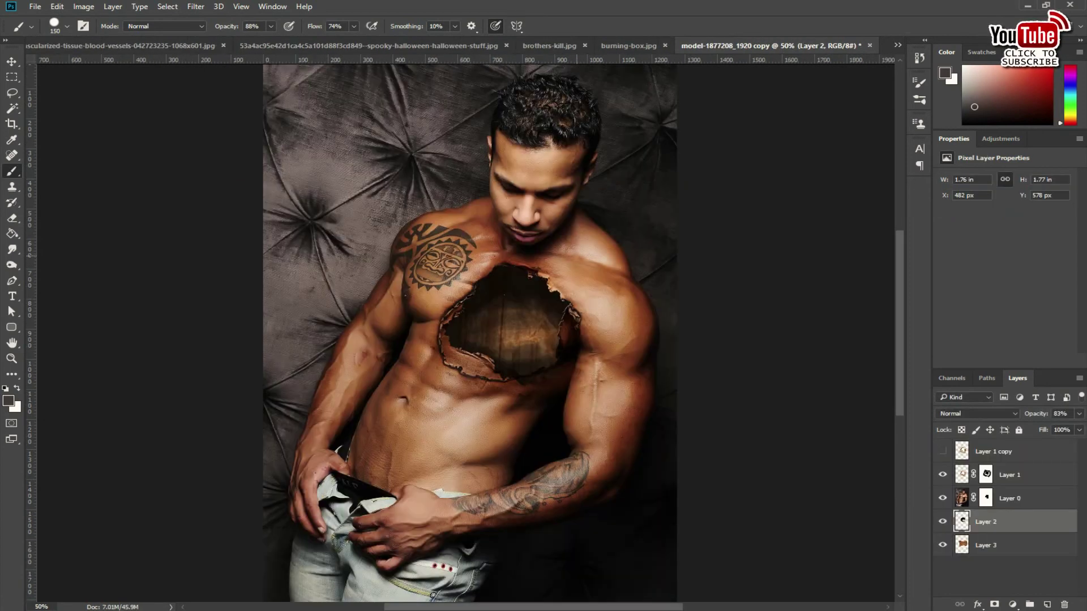
{"action": "key", "text": "ctrl+Tab"}
{"action": "key", "text": "ctrl+Tab"}
{"action": "key", "text": "ctrl+Tab"}
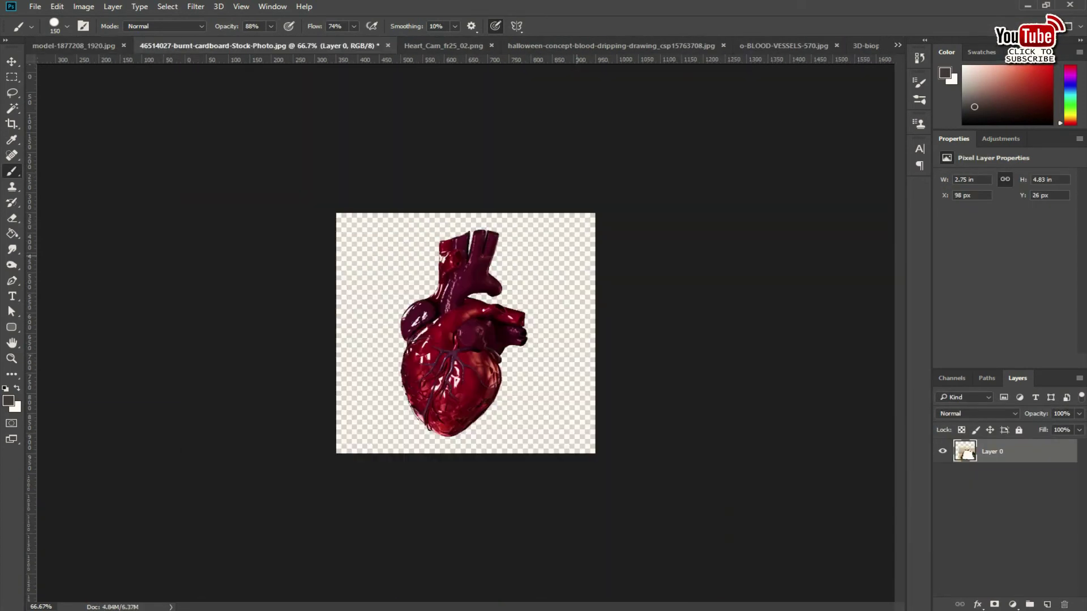
{"action": "key", "text": "ctrl+Tab"}
{"action": "key", "text": "ctrl+Tab"}
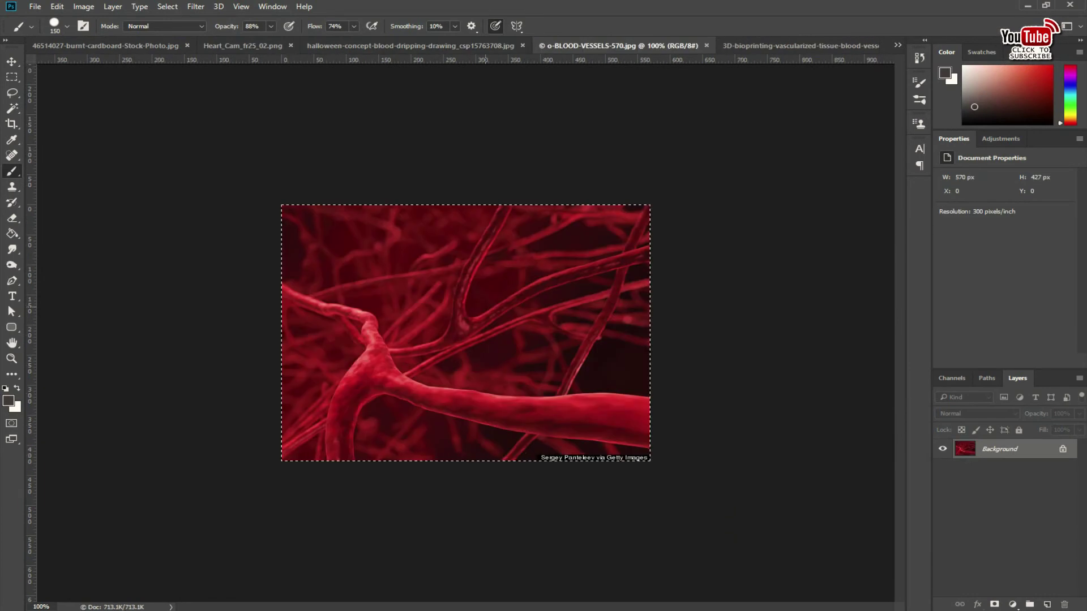
{"action": "key", "text": "ctrl+Tab"}
{"action": "key", "text": "ctrl+Tab"}
{"action": "key", "text": "ctrl+Tab"}
{"action": "key", "text": "ctrl+Tab"}
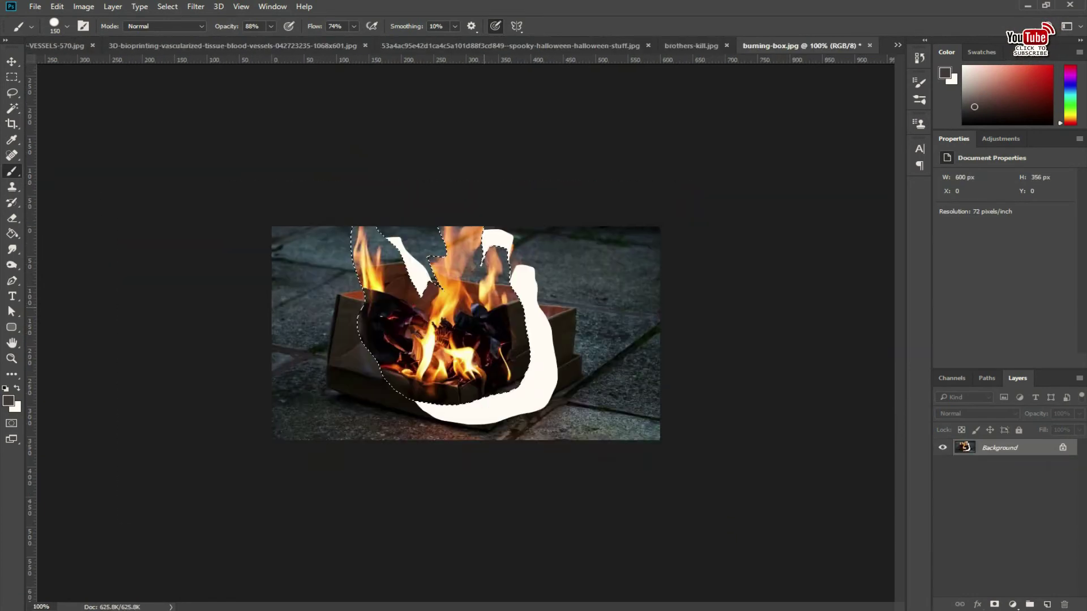
{"action": "key", "text": "ctrl+Tab"}
{"action": "key", "text": "ctrl+v"}
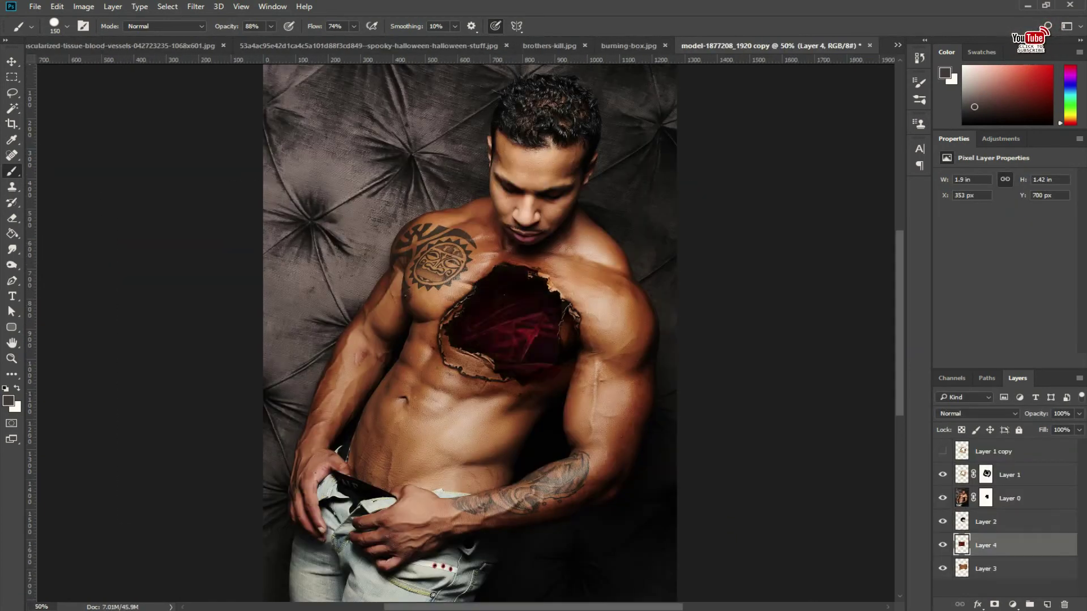
Shrink the pasted vessels to fit the chest hole and add a layer mask.
{"action": "key", "text": "ctrl+t"}
{"action": "left_click_drag", "start_coordinate": [595, 394], "coordinate": [582, 375]}
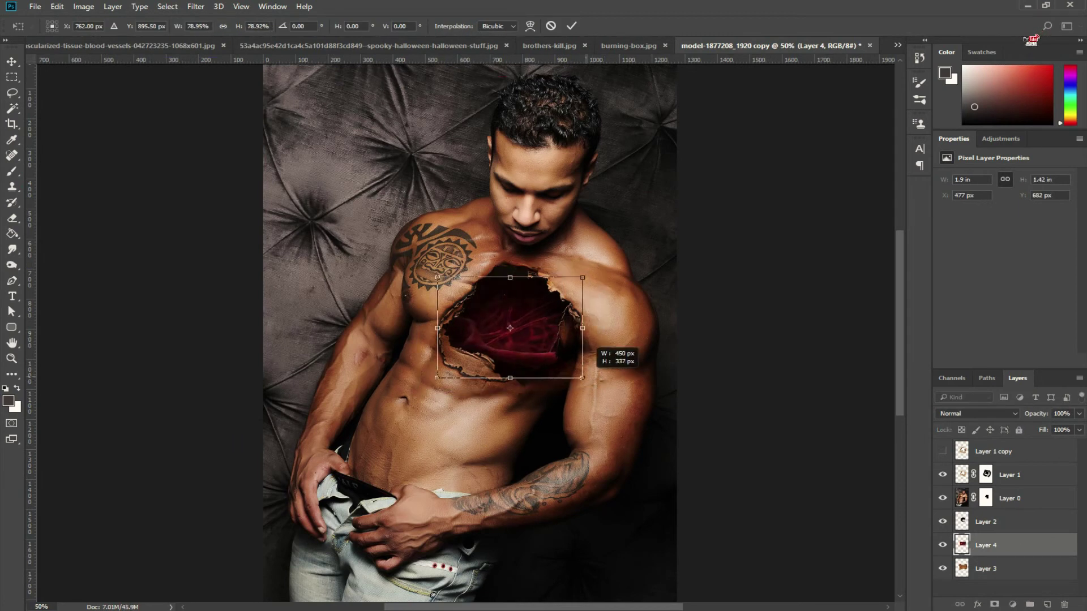
{"action": "key", "text": "Return"}
{"action": "key", "text": "b"}
{"action": "left_click", "coordinate": [994, 605]}
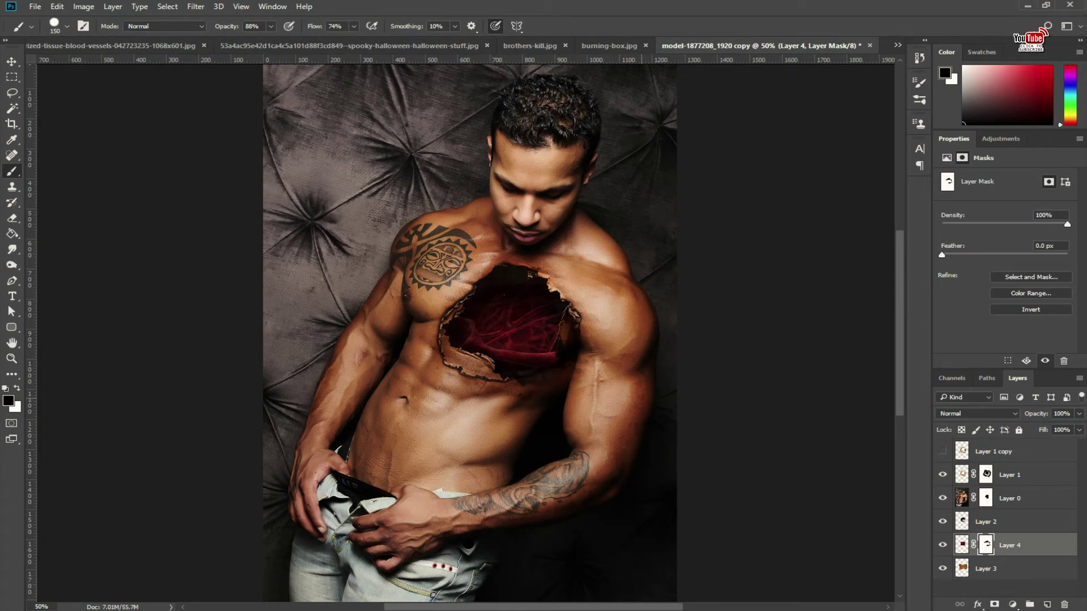
Flip the vessels horizontally, stretch them taller in the hole, and bring up the branching-vessels photo.
{"action": "key", "text": "ctrl+t"}
{"action": "right_click", "coordinate": [533, 328]}
{"action": "left_click", "coordinate": [566, 508]}
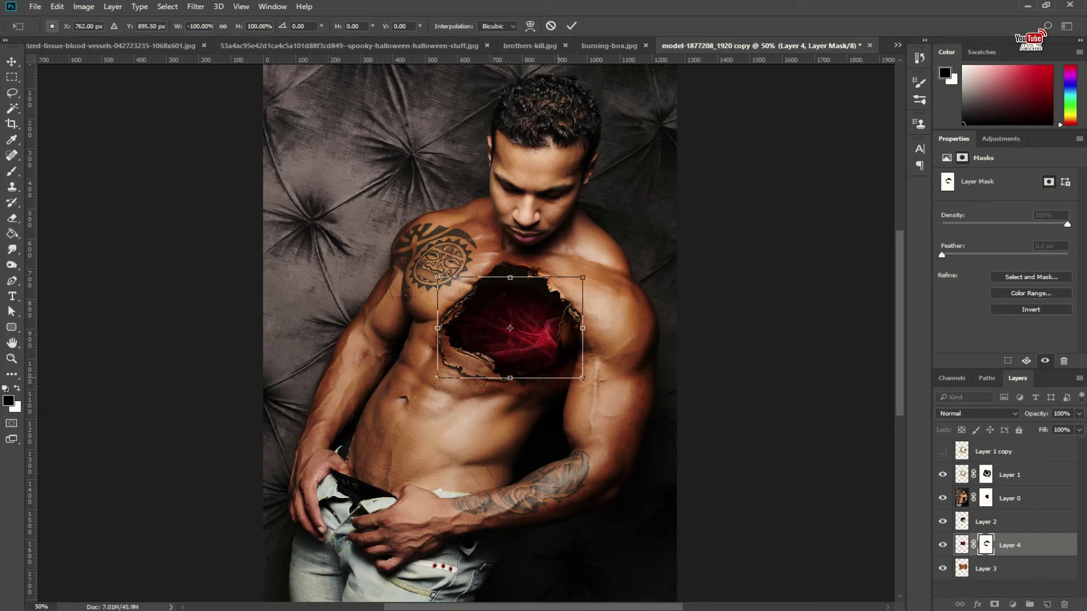
{"action": "key", "text": "Return"}
{"action": "key", "text": "ctrl+t"}
{"action": "left_click_drag", "start_coordinate": [527, 245], "coordinate": [535, 242]}
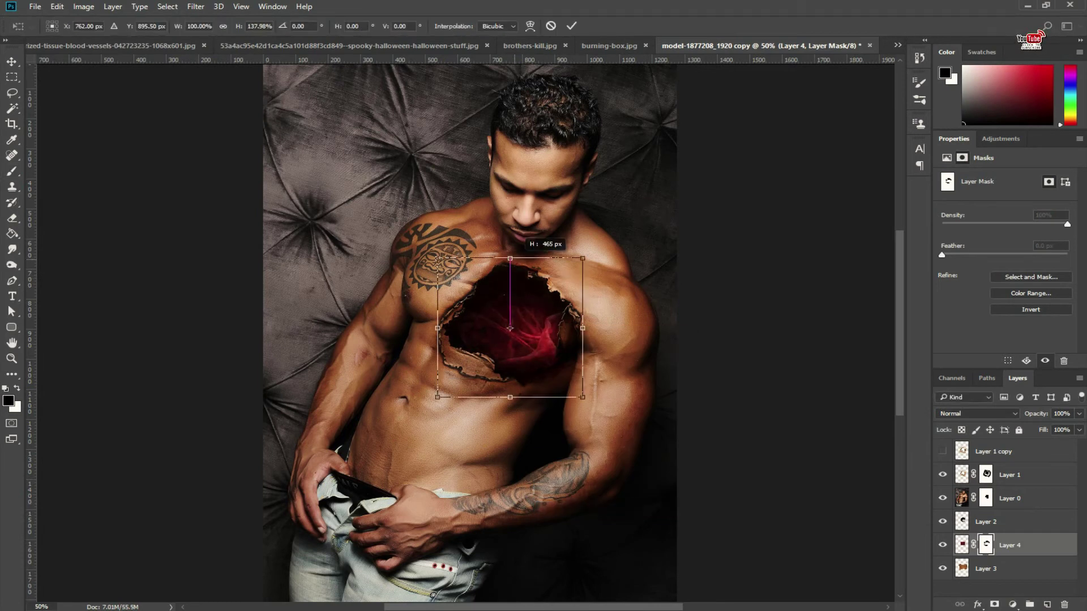
{"action": "key", "text": "Return"}
{"action": "key", "text": "ctrl+Tab"}
{"action": "key", "text": "ctrl+Tab"}
{"action": "key", "text": "ctrl+Tab"}
{"action": "key", "text": "ctrl+Tab"}
{"action": "key", "text": "ctrl+Tab"}
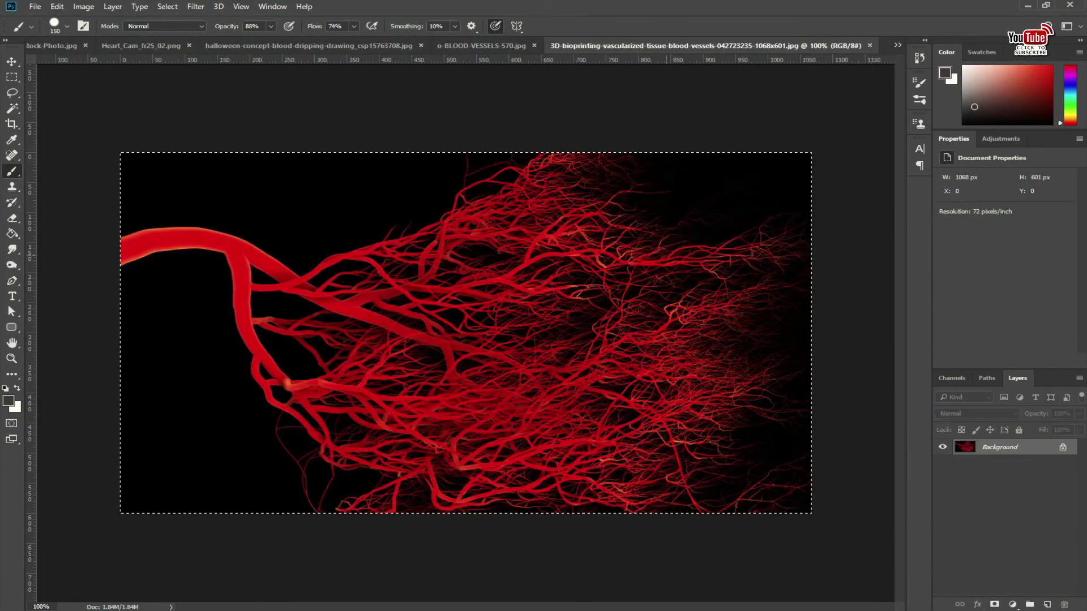
{"action": "key", "text": "ctrl+Tab"}
{"action": "key", "text": "ctrl+Tab"}
{"action": "key", "text": "ctrl+Tab"}
{"action": "key", "text": "ctrl+Tab"}
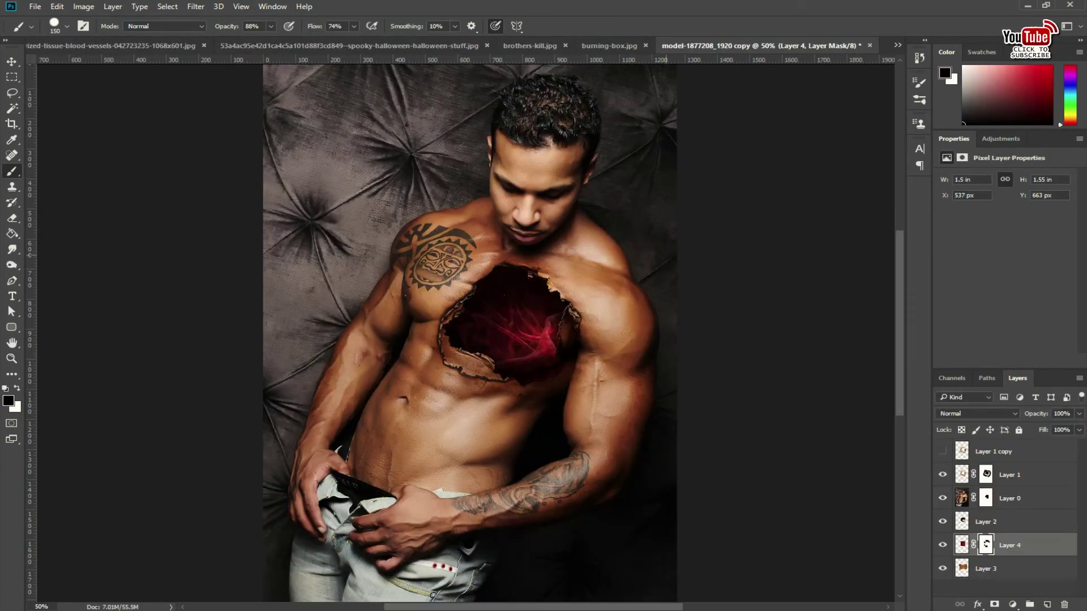
Shrink the branching vessels and move them over the chest hole.
{"action": "key", "text": "ctrl+t"}
{"action": "mouse_move", "coordinate": [636, 238]}
{"action": "left_mouse_down"}
{"action": "mouse_move", "coordinate": [638, 247]}
{"action": "mouse_move", "coordinate": [584, 274]}
{"action": "left_mouse_up"}
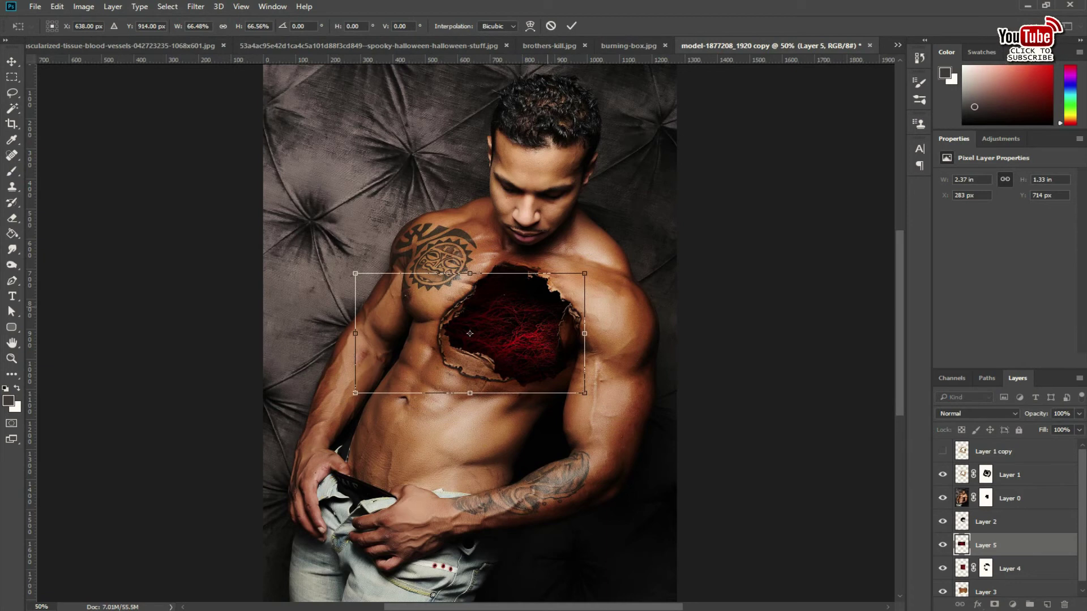
{"action": "key", "text": "Return"}
{"action": "key", "text": "ctrl+t"}
{"action": "left_click_drag", "start_coordinate": [474, 332], "coordinate": [505, 328]}
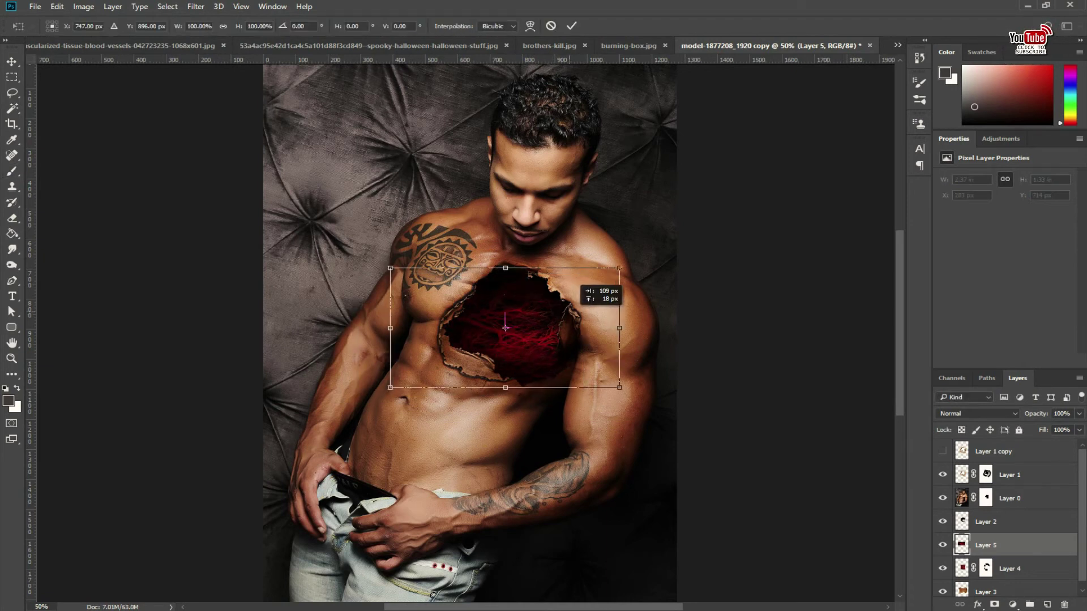
{"action": "key", "text": "Return"}
{"action": "key", "text": "b"}
Blend the branching-vessels layer in Soft Light at 79% opacity.
{"action": "left_click", "coordinate": [977, 413]}
{"action": "left_click", "coordinate": [963, 252]}
{"action": "left_click", "coordinate": [978, 413]}
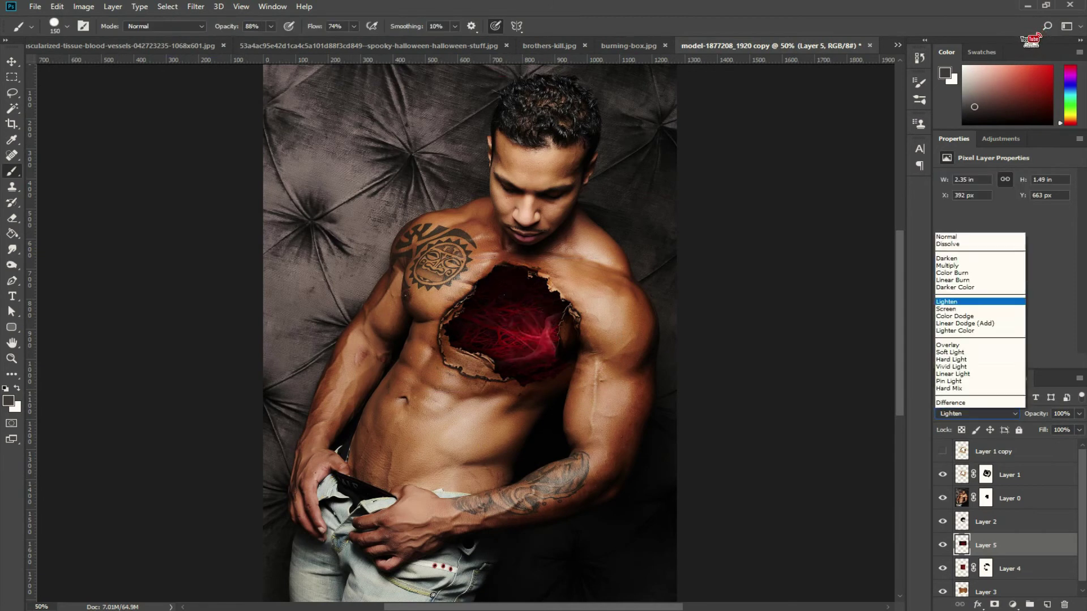
{"action": "left_click", "coordinate": [947, 289]}
{"action": "left_click", "coordinate": [977, 414]}
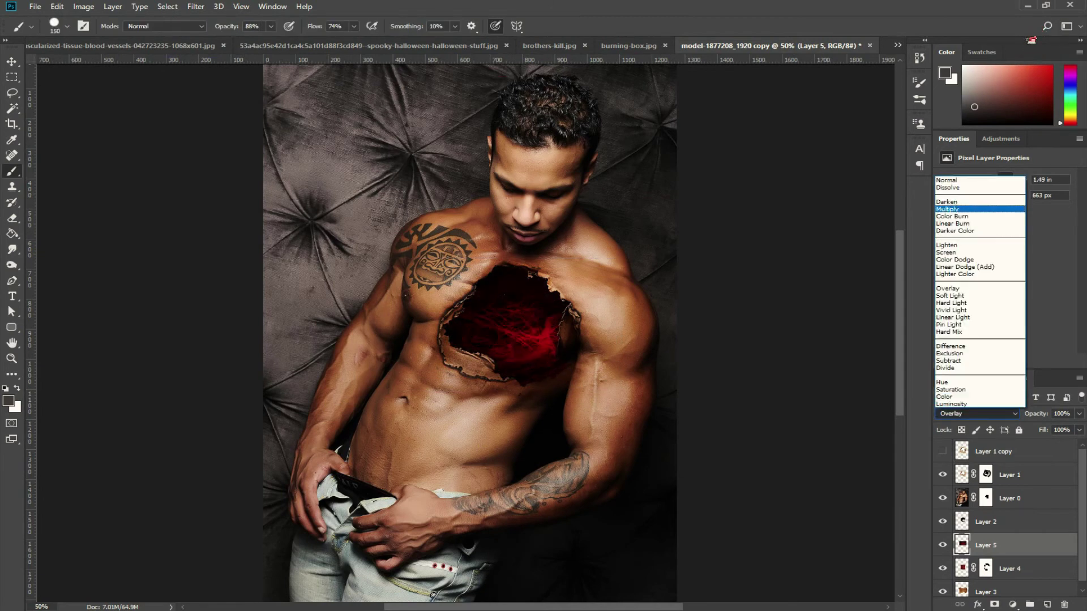
{"action": "left_click", "coordinate": [947, 208]}
{"action": "left_click", "coordinate": [978, 413]}
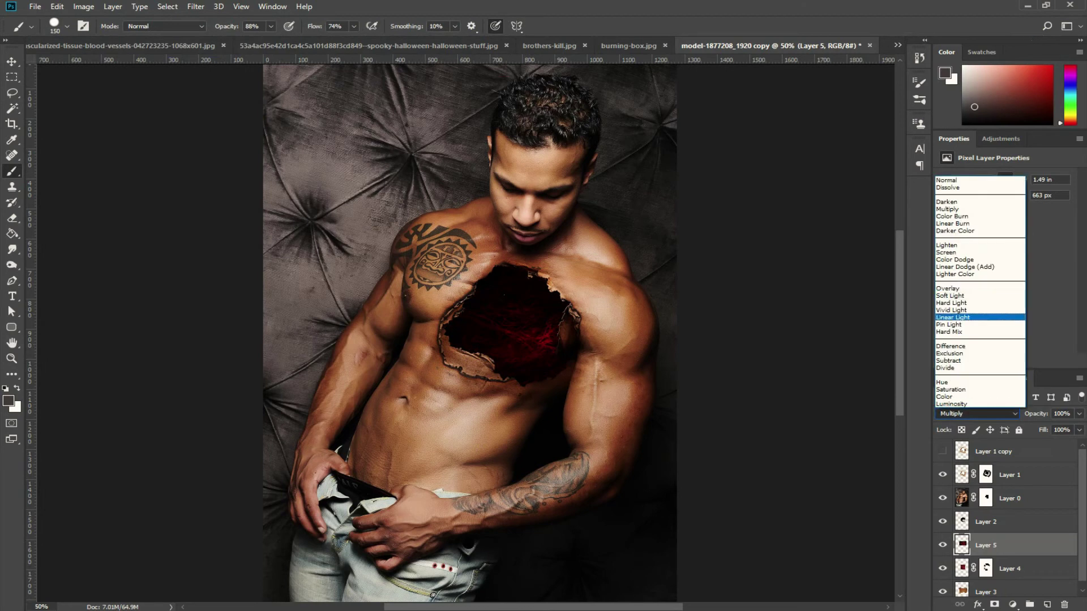
{"action": "left_click", "coordinate": [957, 295]}
{"action": "left_click", "coordinate": [1079, 414]}
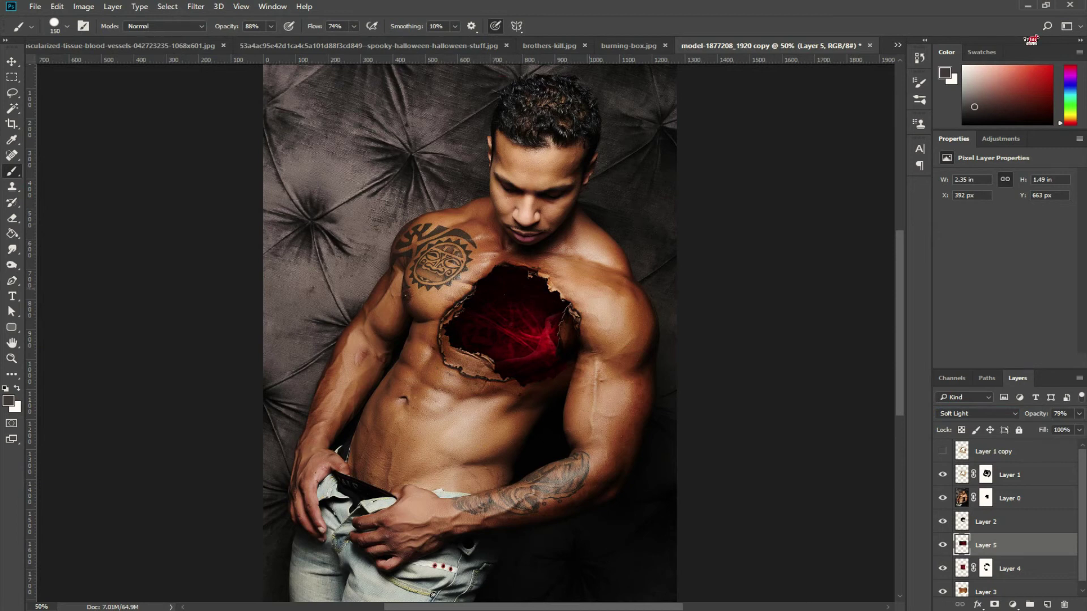
Select the pasted heart layer in the composite and raise it so it shows.
{"action": "key", "text": "ctrl+Tab"}
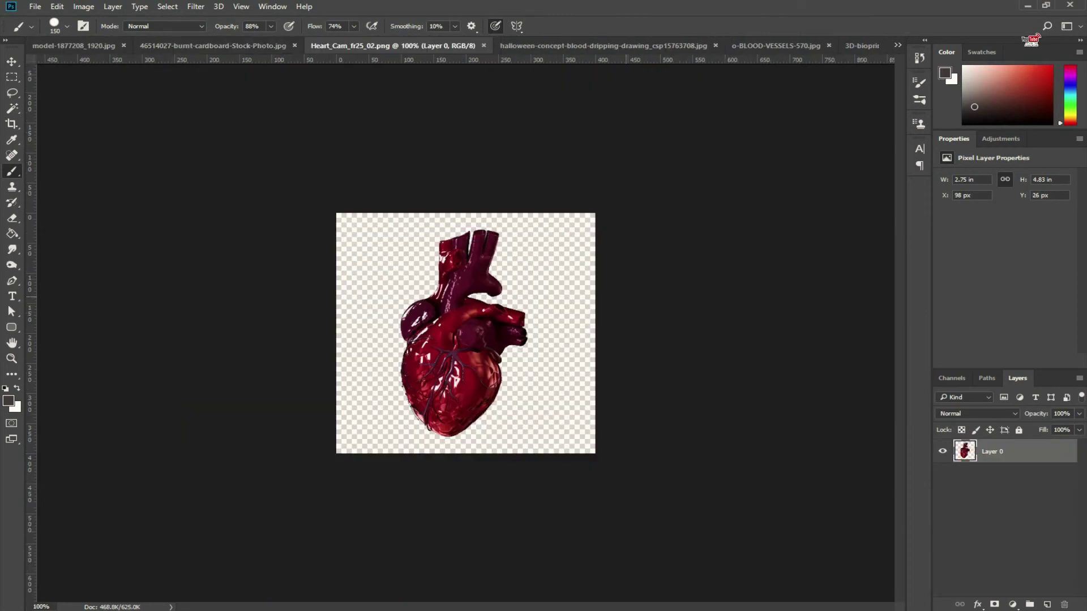
{"action": "key", "text": "ctrl+Tab"}
{"action": "key", "text": "ctrl+Tab"}
{"action": "key", "text": "ctrl+Tab"}
{"action": "key", "text": "ctrl+Tab"}
{"action": "key", "text": "ctrl+Tab"}
{"action": "key", "text": "ctrl+Tab"}
{"action": "key", "text": "alt+bracketright"}
{"action": "key", "text": "alt+bracketright"}
{"action": "key", "text": "alt+bracketright"}
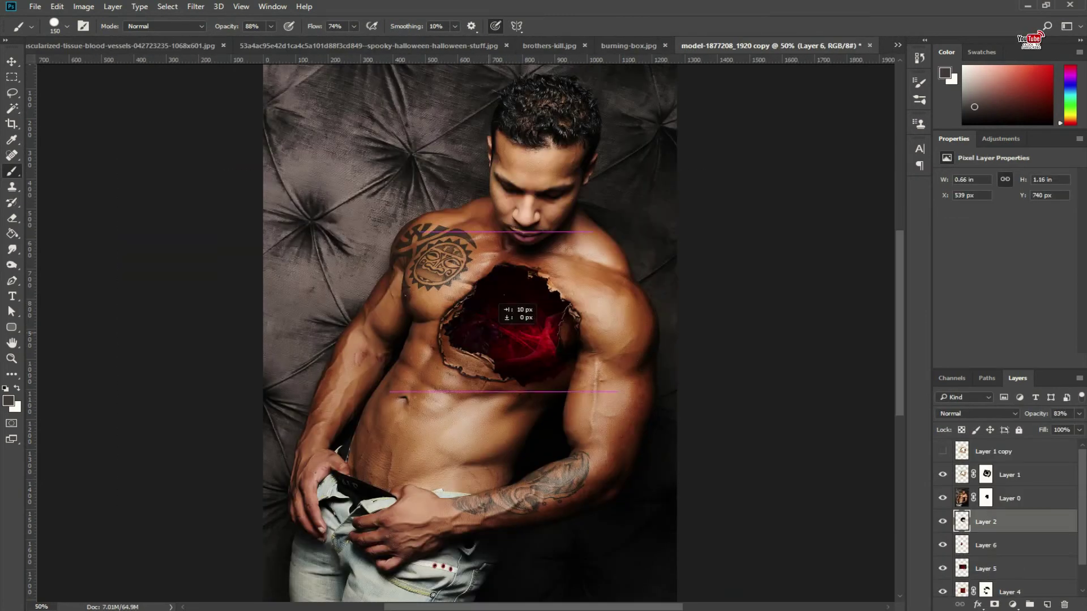
{"action": "key", "text": "alt+bracketleft"}
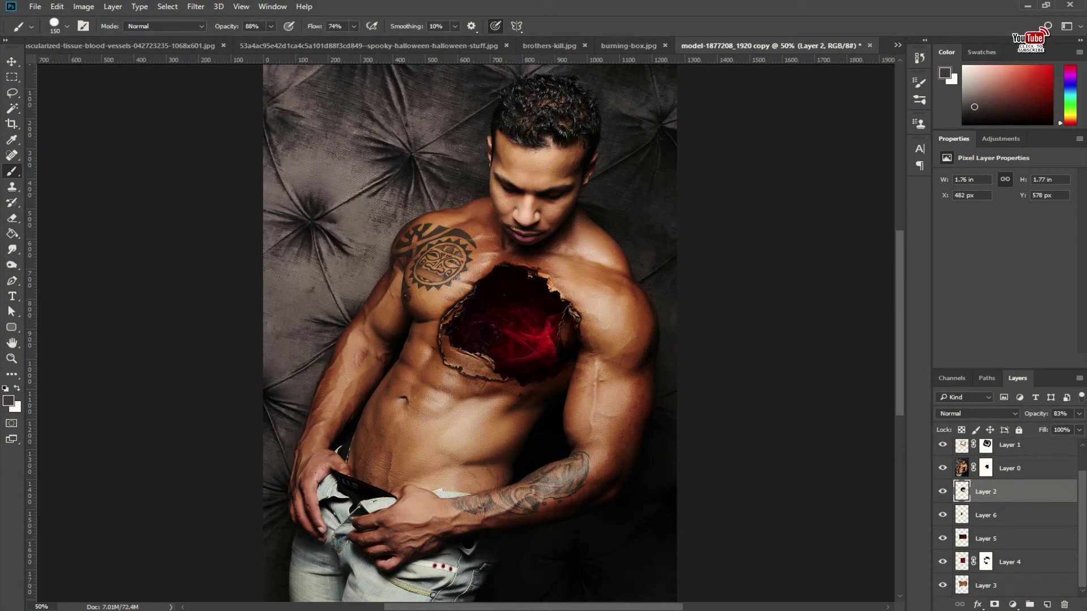
{"action": "key", "text": "ctrl+bracketright"}
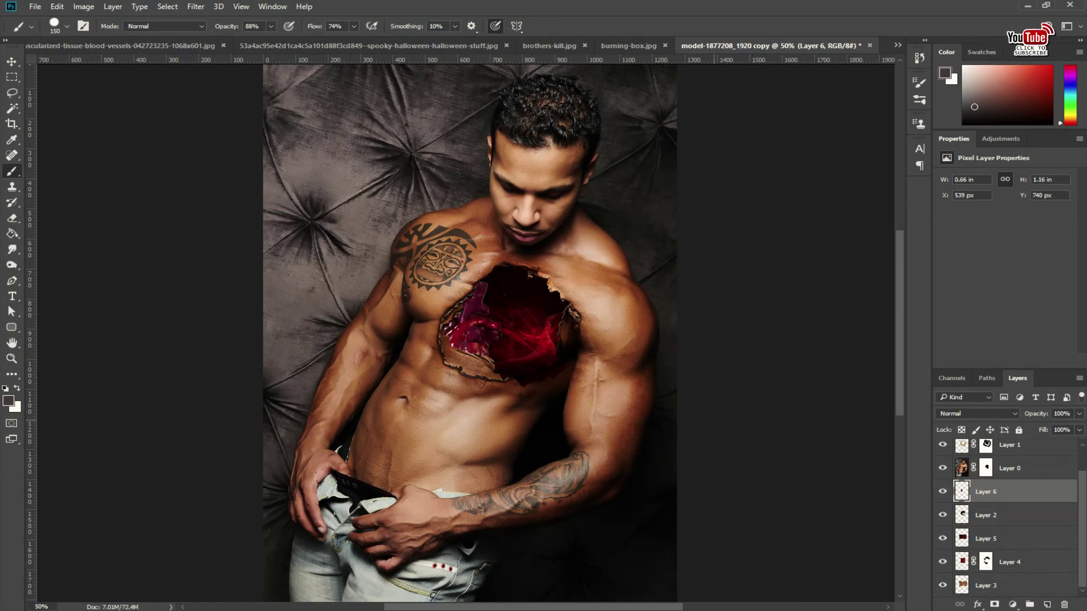
Shrink, tilt and horizontally mirror the heart inside the chest wound.
{"action": "key", "text": "ctrl+t"}
{"action": "left_click_drag", "start_coordinate": [498, 331], "coordinate": [533, 312]}
{"action": "mouse_move", "coordinate": [542, 364]}
{"action": "left_mouse_down"}
{"action": "mouse_move", "coordinate": [519, 334]}
{"action": "mouse_move", "coordinate": [520, 288]}
{"action": "mouse_move", "coordinate": [561, 338]}
{"action": "mouse_move", "coordinate": [566, 317]}
{"action": "left_mouse_up"}
{"action": "right_click", "coordinate": [530, 310]}
{"action": "left_click", "coordinate": [577, 490]}
{"action": "key", "text": "Return"}
{"action": "key", "text": "b"}
{"action": "key", "text": "ctrl+Up"}
{"action": "key", "text": "ctrl+Up"}
{"action": "key", "text": "ctrl+Up"}
{"action": "key", "text": "ctrl+Up"}
{"action": "key", "text": "ctrl+Up"}
{"action": "key", "text": "ctrl+Up"}
Darken the heart with Levels, setting the black input to 57.
{"action": "key", "text": "ctrl+l"}
{"action": "type", "text": "57"}
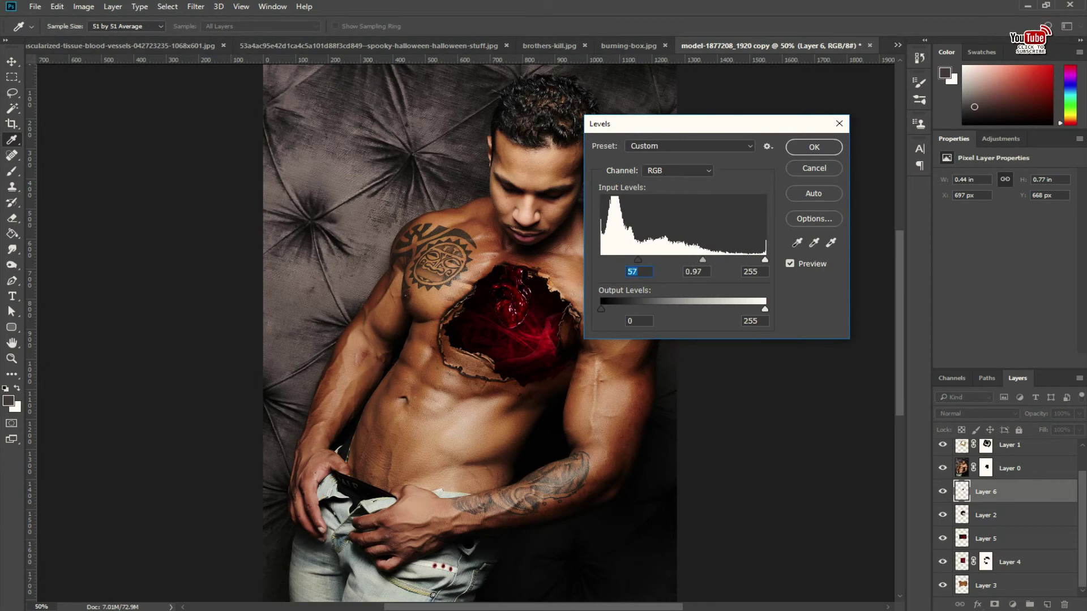
{"action": "key", "text": "Tab"}
{"action": "key", "text": "Tab"}
{"action": "key", "text": "Return"}
Enlarge the heart slightly, nudge it up and right, and bring up the drip image.
{"action": "key", "text": "ctrl+t"}
{"action": "left_click_drag", "start_coordinate": [531, 328], "coordinate": [539, 338]}
{"action": "key", "text": "Return"}
{"action": "key", "text": "b"}
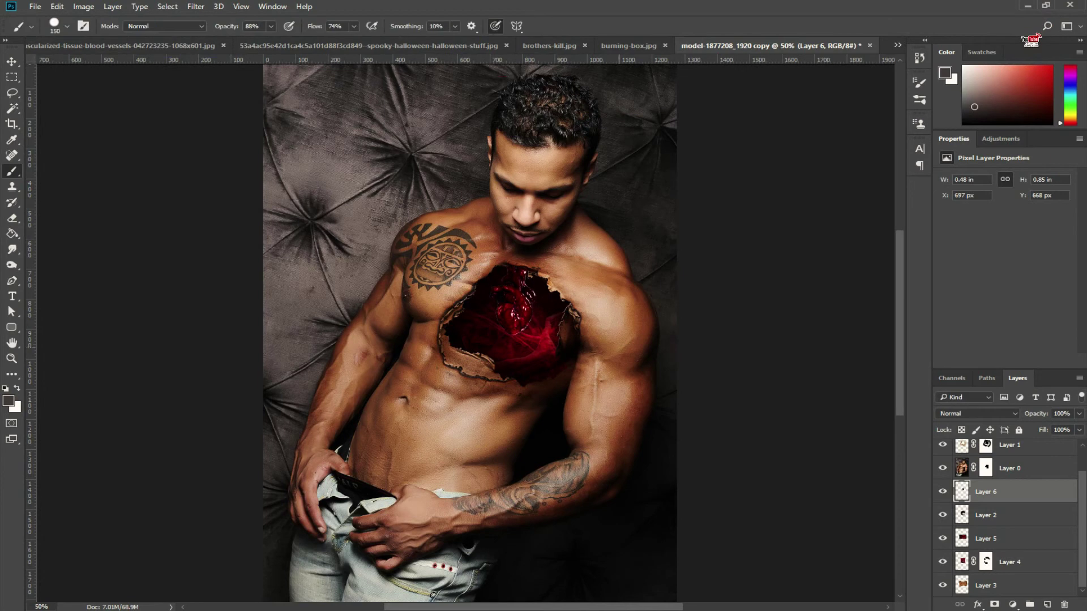
{"action": "key", "text": "ctrl+Up"}
{"action": "key", "text": "ctrl+Up"}
{"action": "key", "text": "ctrl+Up"}
{"action": "key", "text": "ctrl+Right"}
{"action": "key", "text": "ctrl+Right"}
{"action": "key", "text": "ctrl+Right"}
{"action": "key", "text": "ctrl+Up"}
{"action": "key", "text": "ctrl+Up"}
{"action": "key", "text": "ctrl+Up"}
{"action": "key", "text": "ctrl+Right"}
{"action": "key", "text": "ctrl+Right"}
{"action": "key", "text": "ctrl+Right"}
{"action": "key", "text": "ctrl+Up"}
{"action": "key", "text": "ctrl+Up"}
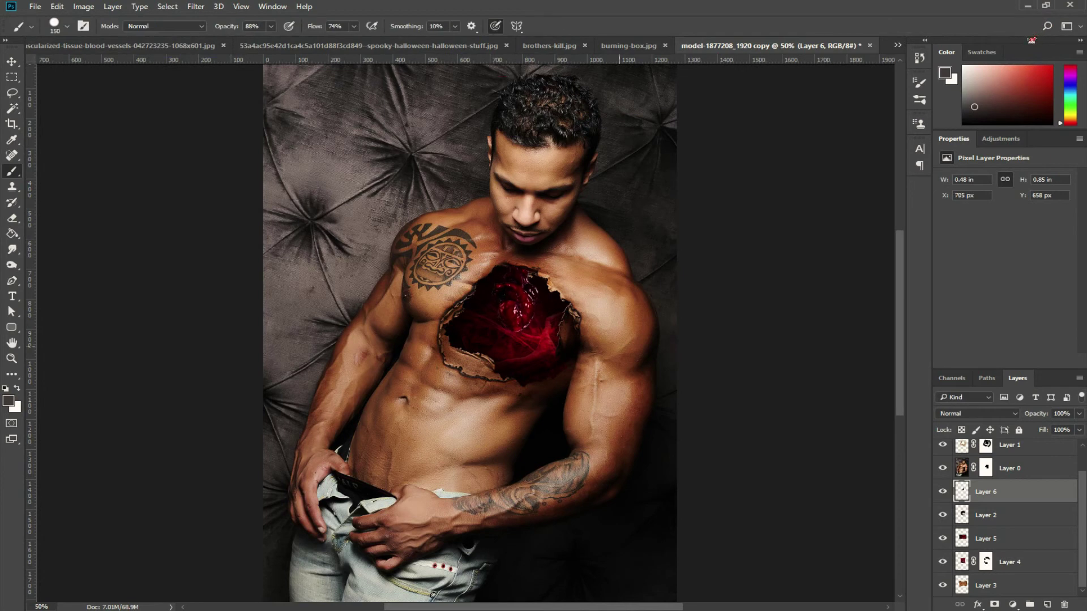
{"action": "key", "text": "ctrl+Tab"}
{"action": "key", "text": "ctrl+Tab"}
{"action": "key", "text": "ctrl+Tab"}
{"action": "key", "text": "ctrl+Tab"}
{"action": "key", "text": "ctrl+Tab"}
Paste the blood drip at the top of the layer stack and try blend modes to hide its white.
{"action": "key", "text": "ctrl+shift+Tab"}
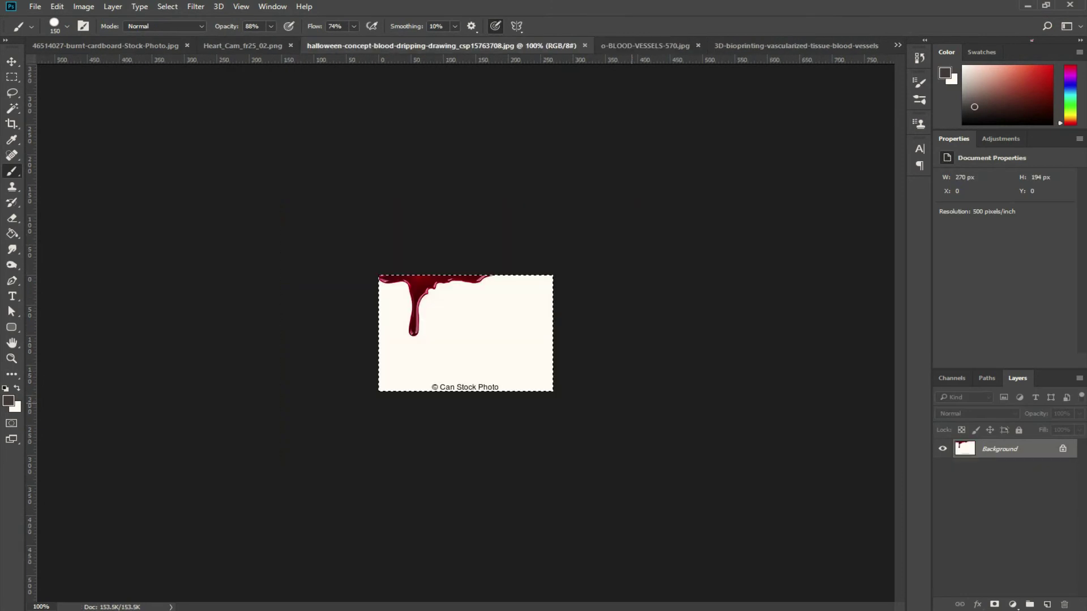
{"action": "key", "text": "ctrl+Tab"}
{"action": "key", "text": "ctrl+Tab"}
{"action": "key", "text": "ctrl+Tab"}
{"action": "key", "text": "ctrl+Tab"}
{"action": "key", "text": "ctrl+Tab"}
{"action": "key", "text": "ctrl+Tab"}
{"action": "key", "text": "ctrl+v"}
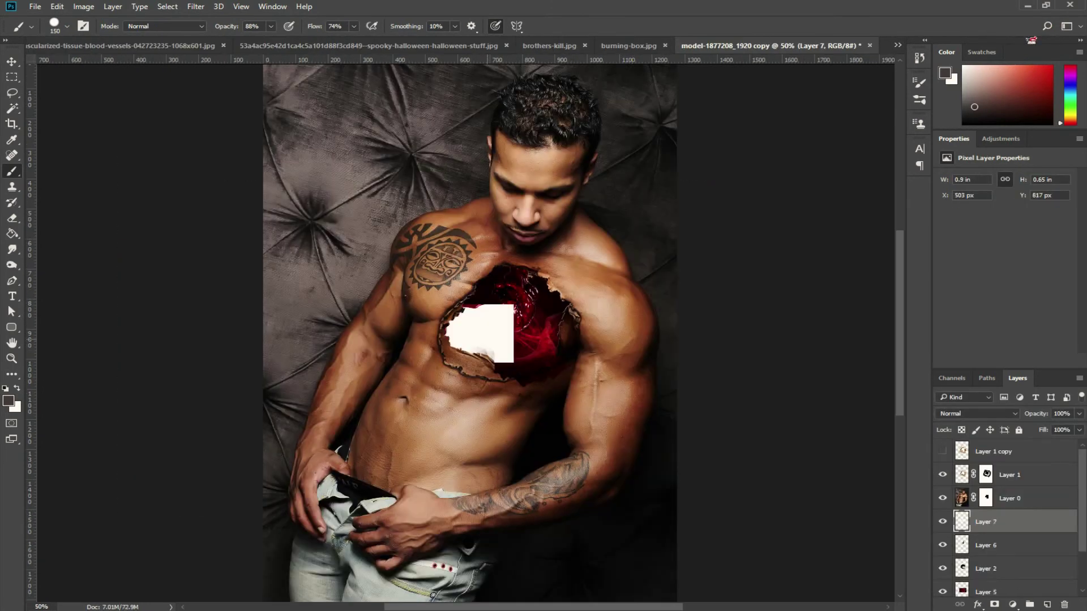
{"action": "left_click_drag", "start_coordinate": [506, 305], "coordinate": [558, 268]}
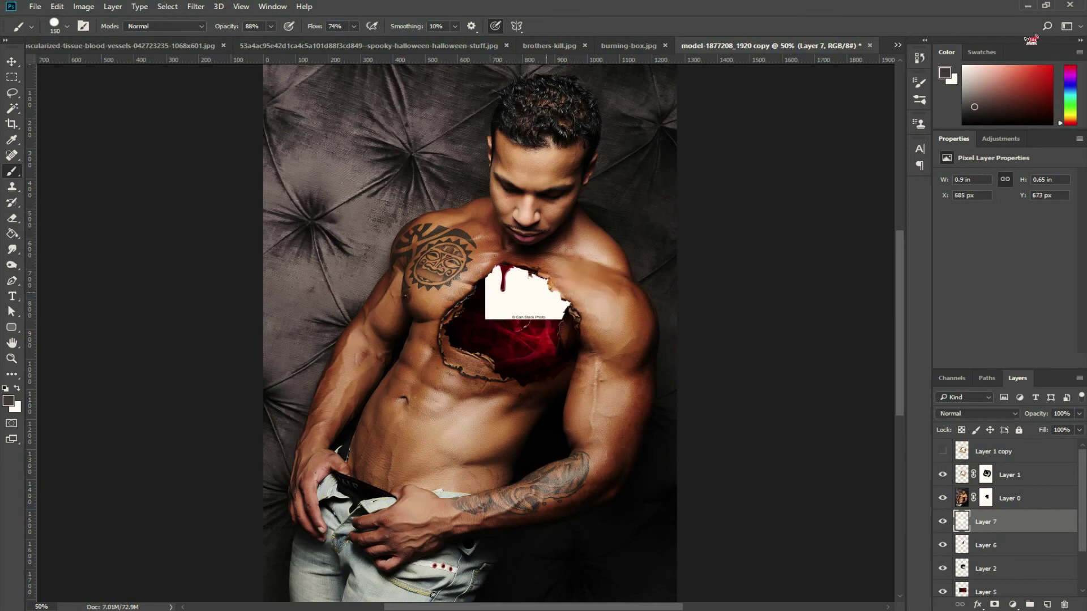
{"action": "key", "text": "ctrl+shift+bracketright"}
{"action": "left_click", "coordinate": [978, 413]}
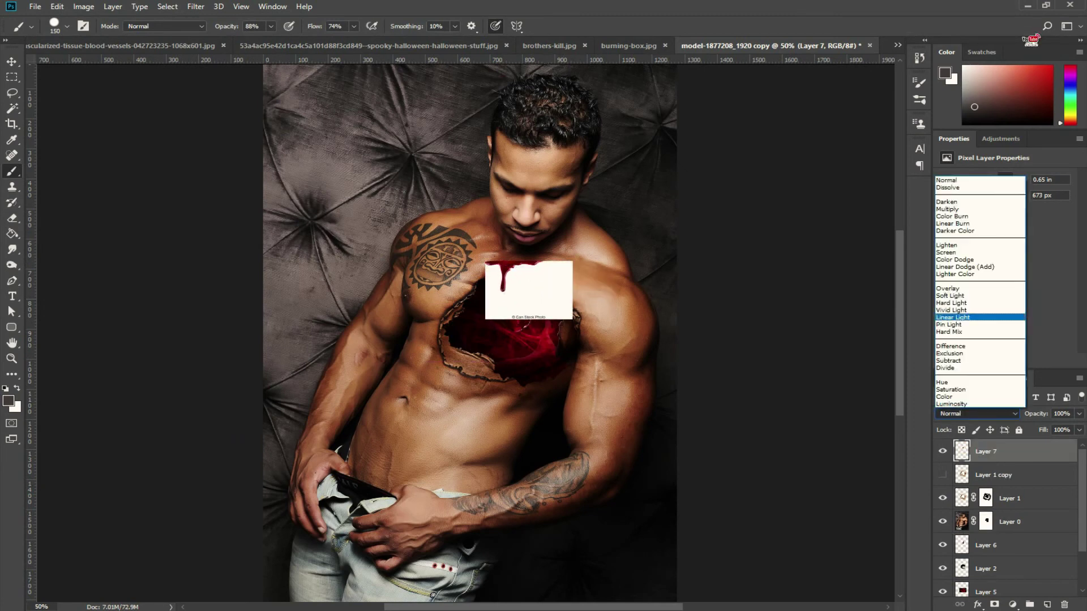
{"action": "left_click", "coordinate": [962, 212]}
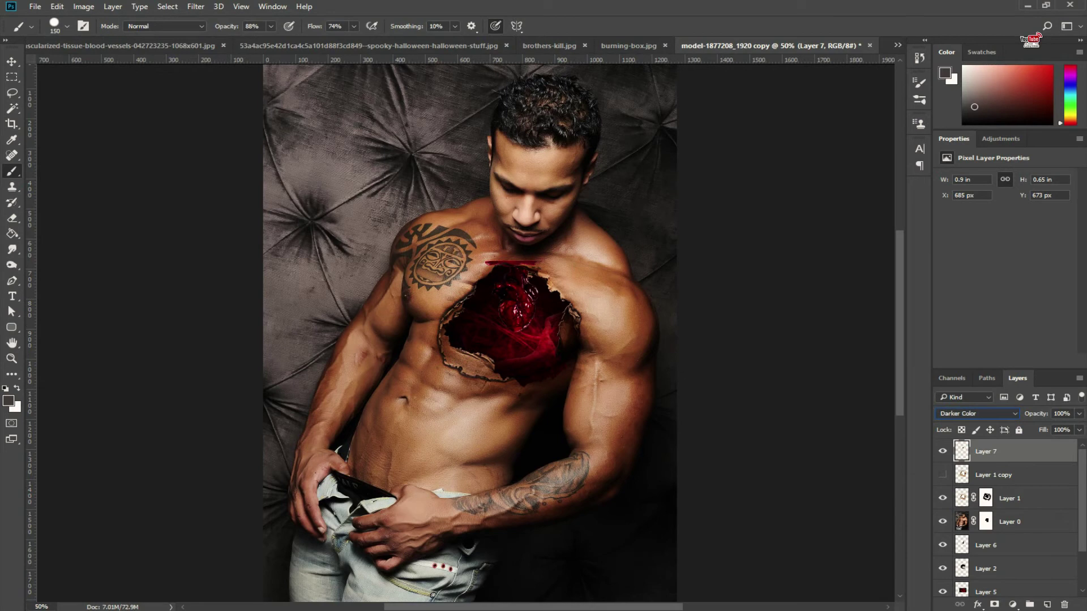
{"action": "key", "text": "Down"}
{"action": "key", "text": "Down"}
{"action": "key", "text": "Down"}
{"action": "key", "text": "Down"}
{"action": "key", "text": "Down"}
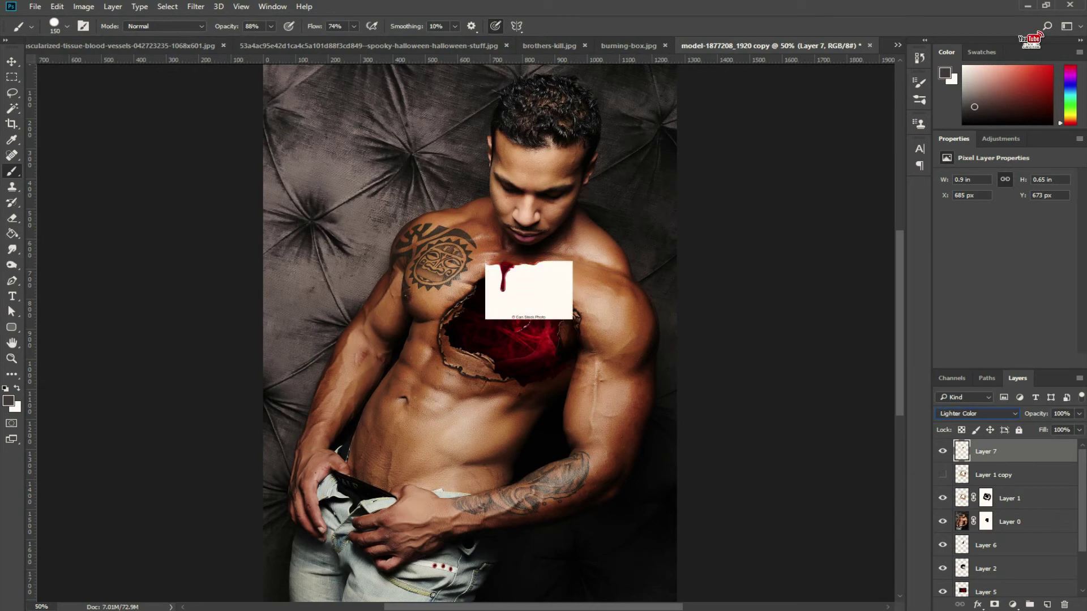
{"action": "key", "text": "Down"}
{"action": "key", "text": "Down"}
{"action": "key", "text": "Up"}
{"action": "key", "text": "Up"}
{"action": "key", "text": "Up"}
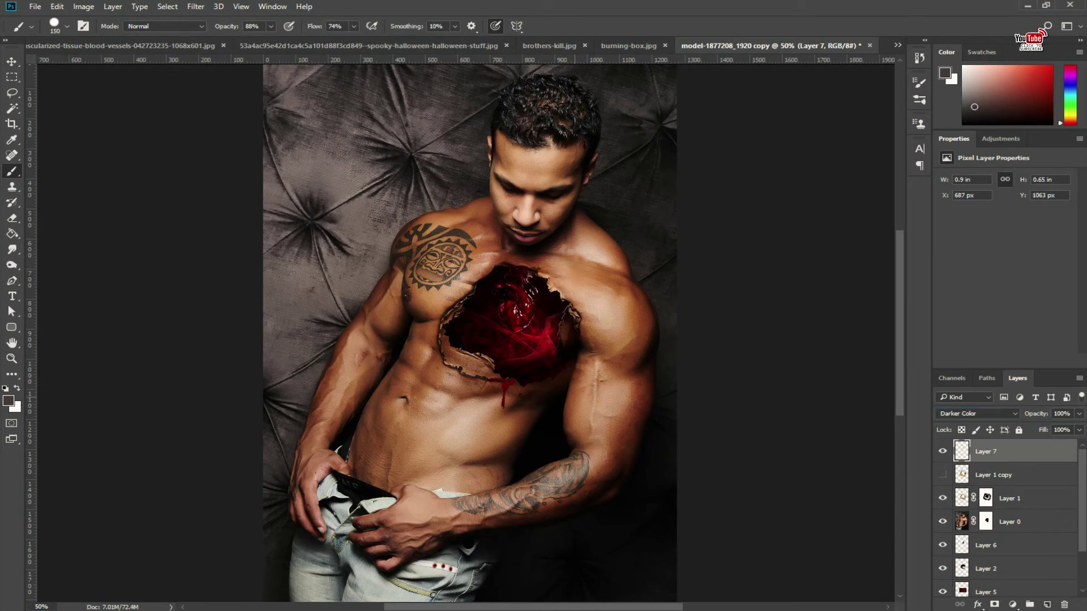
Tilt the drip just below the wound, set it to Darken, and add a layer mask.
{"action": "key", "text": "ctrl+t"}
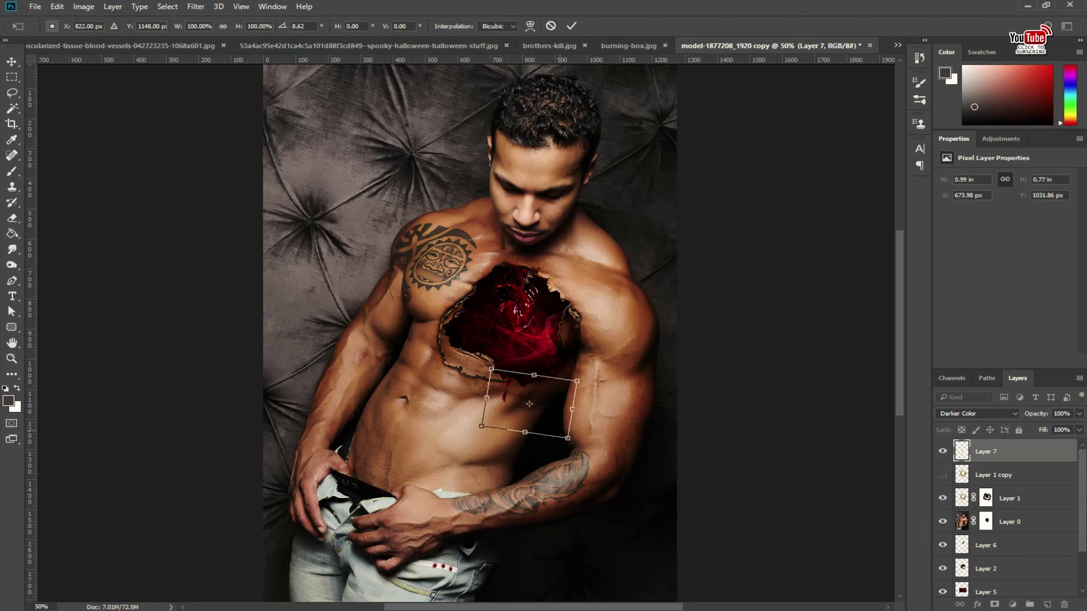
{"action": "left_click_drag", "start_coordinate": [530, 405], "coordinate": [538, 415]}
{"action": "key", "text": "Return"}
{"action": "key", "text": "b"}
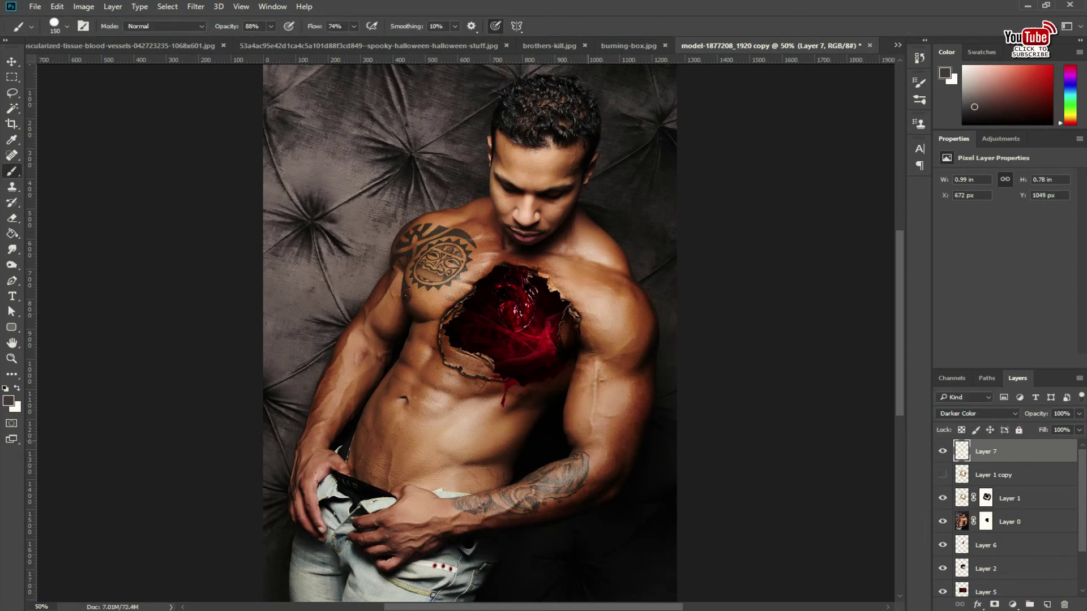
{"action": "key", "text": "ctrl+shift+Down"}
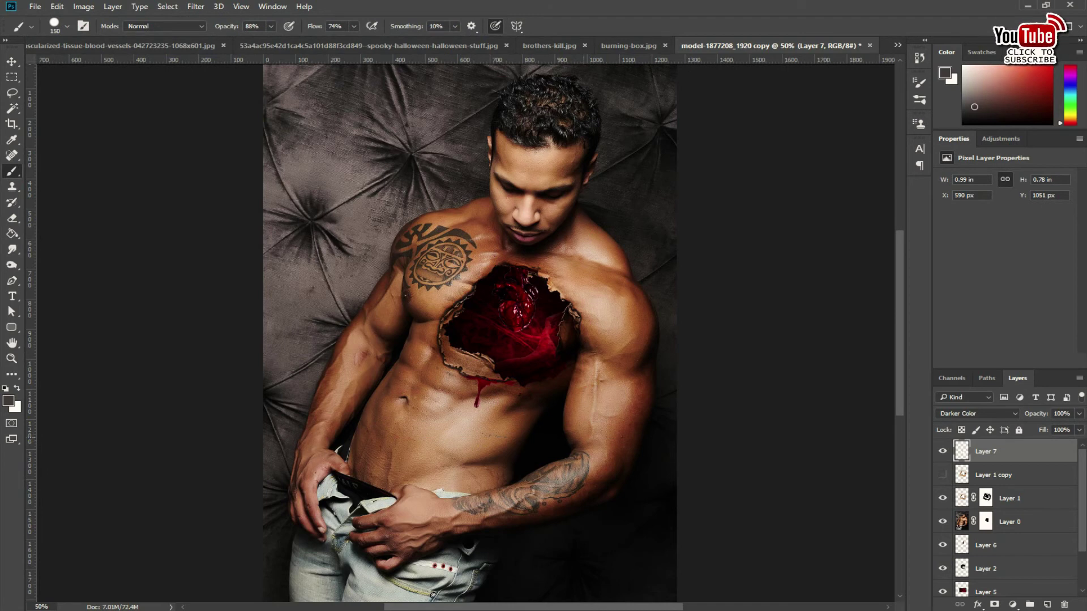
{"action": "left_click", "coordinate": [977, 414]}
{"action": "left_click", "coordinate": [976, 209]}
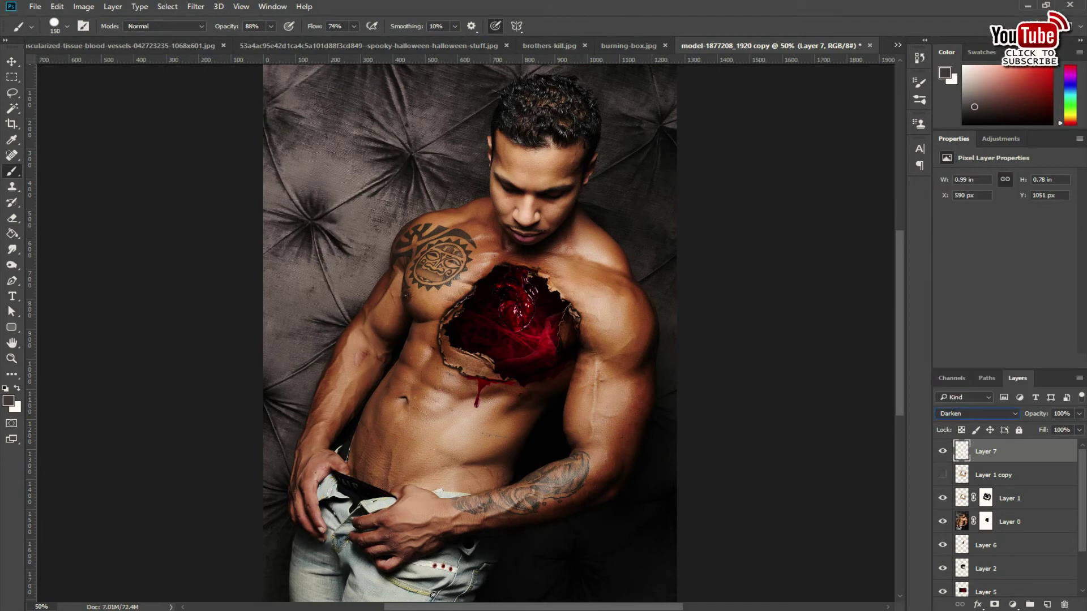
{"action": "left_click", "coordinate": [994, 605]}
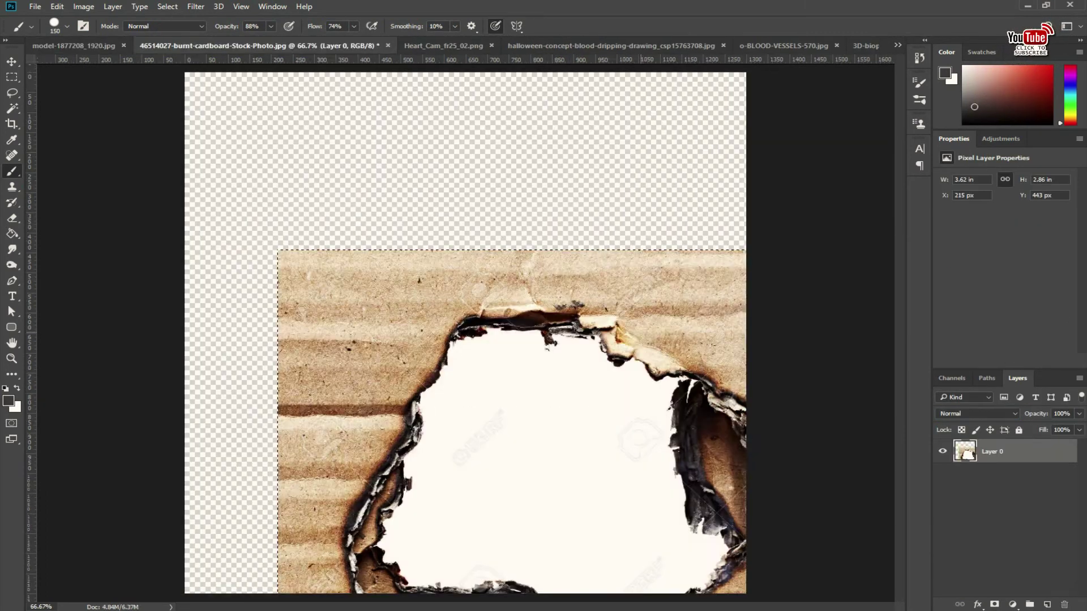
Paste the blood drips, shrink them over the abdomen, and set Multiply blending.
{"action": "key", "text": "ctrl+Tab"}
{"action": "key", "text": "ctrl+Tab"}
{"action": "key", "text": "ctrl+Tab"}
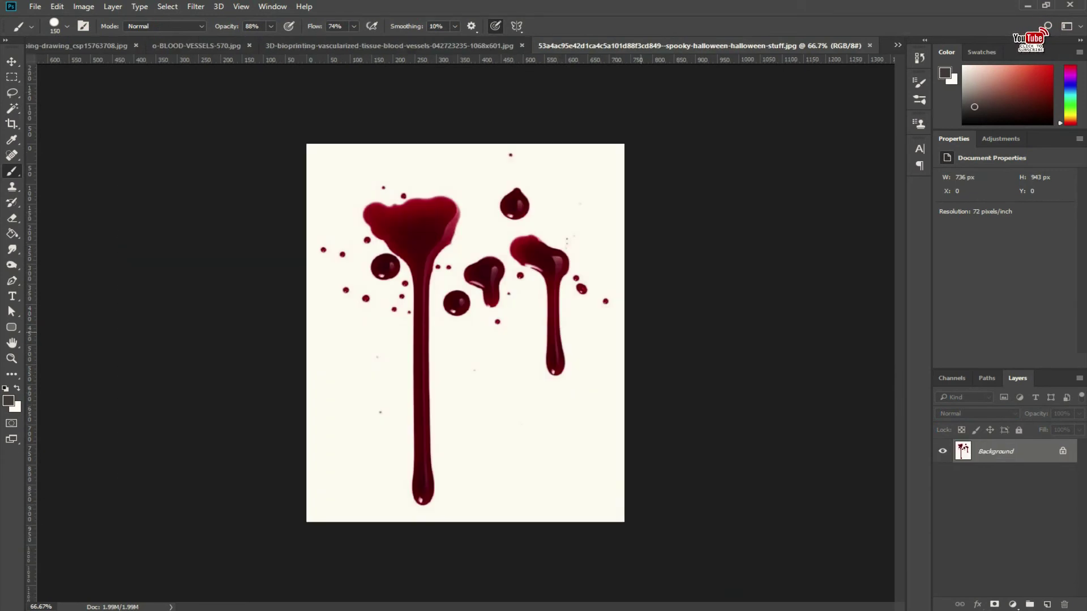
{"action": "key", "text": "ctrl+Tab"}
{"action": "key", "text": "ctrl+Tab"}
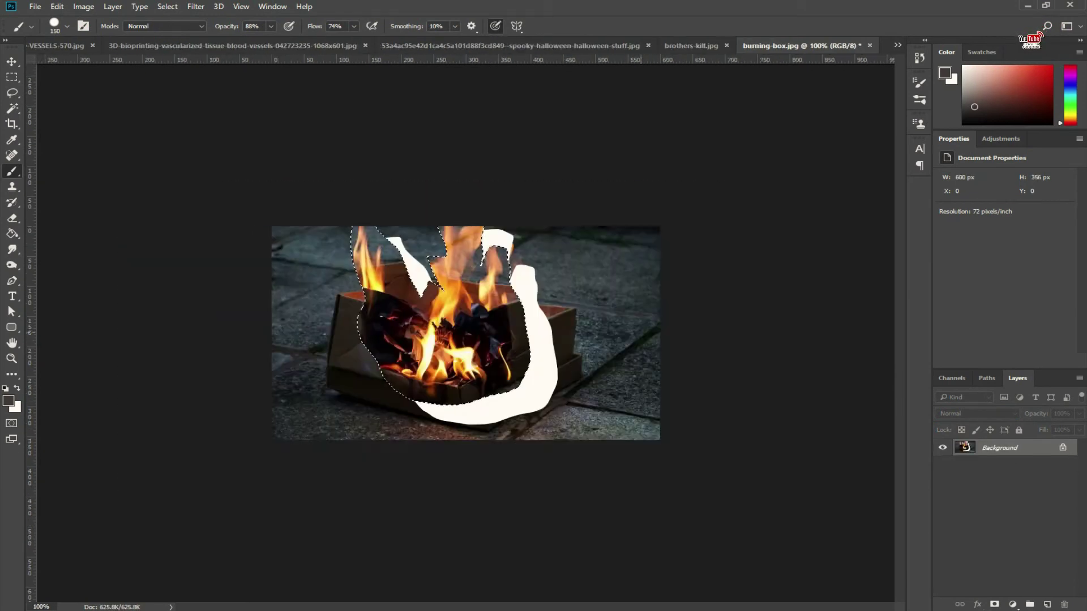
{"action": "key", "text": "ctrl+Tab"}
{"action": "key", "text": "ctrl+v"}
{"action": "key", "text": "ctrl+t"}
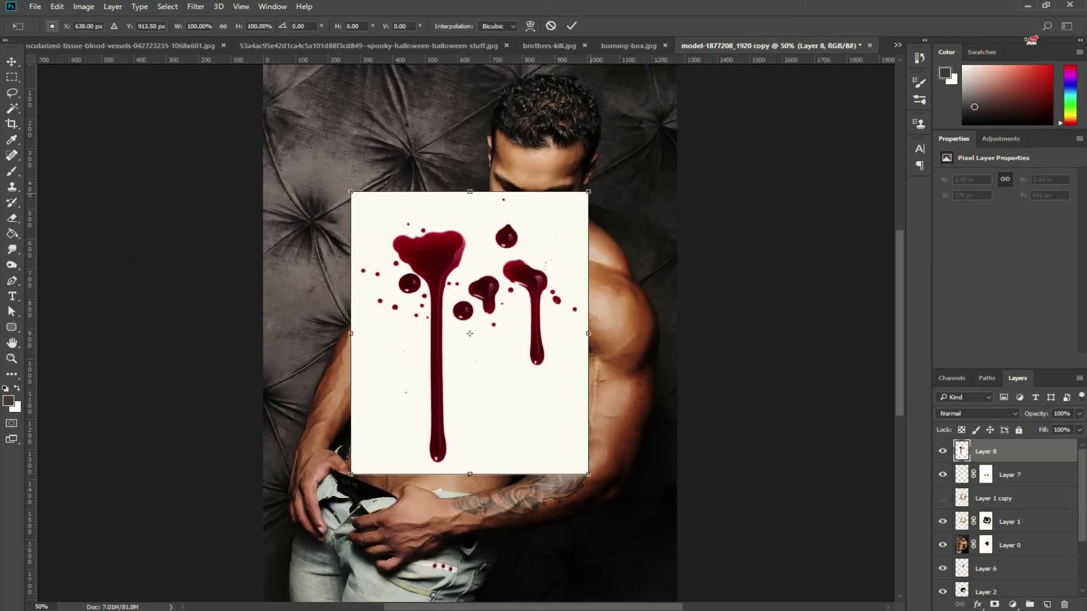
{"action": "left_click_drag", "start_coordinate": [589, 475], "coordinate": [534, 413]}
{"action": "mouse_move", "coordinate": [526, 253]}
{"action": "left_mouse_down"}
{"action": "mouse_move", "coordinate": [529, 356]}
{"action": "mouse_move", "coordinate": [541, 338]}
{"action": "left_mouse_up"}
{"action": "key", "text": "Return"}
{"action": "left_click", "coordinate": [977, 414]}
{"action": "left_click", "coordinate": [951, 209]}
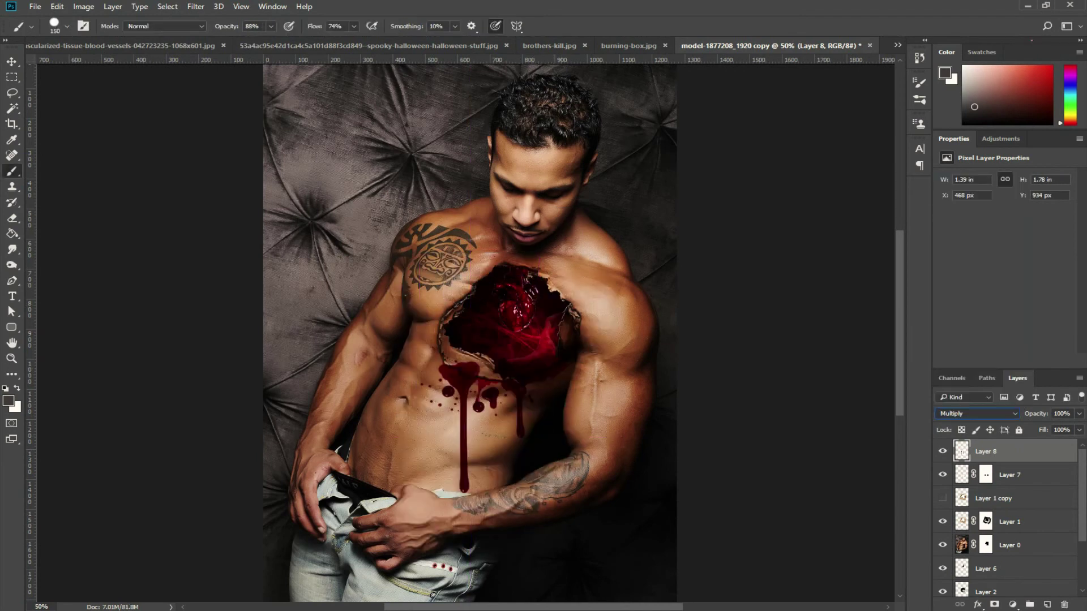
Enlarge, tilt and reposition the drips just under the wound.
{"action": "key", "text": "ctrl+t"}
{"action": "mouse_move", "coordinate": [523, 365]}
{"action": "left_mouse_down"}
{"action": "mouse_move", "coordinate": [524, 342]}
{"action": "mouse_move", "coordinate": [492, 387]}
{"action": "mouse_move", "coordinate": [510, 371]}
{"action": "left_mouse_up"}
{"action": "left_click_drag", "start_coordinate": [482, 408], "coordinate": [510, 400]}
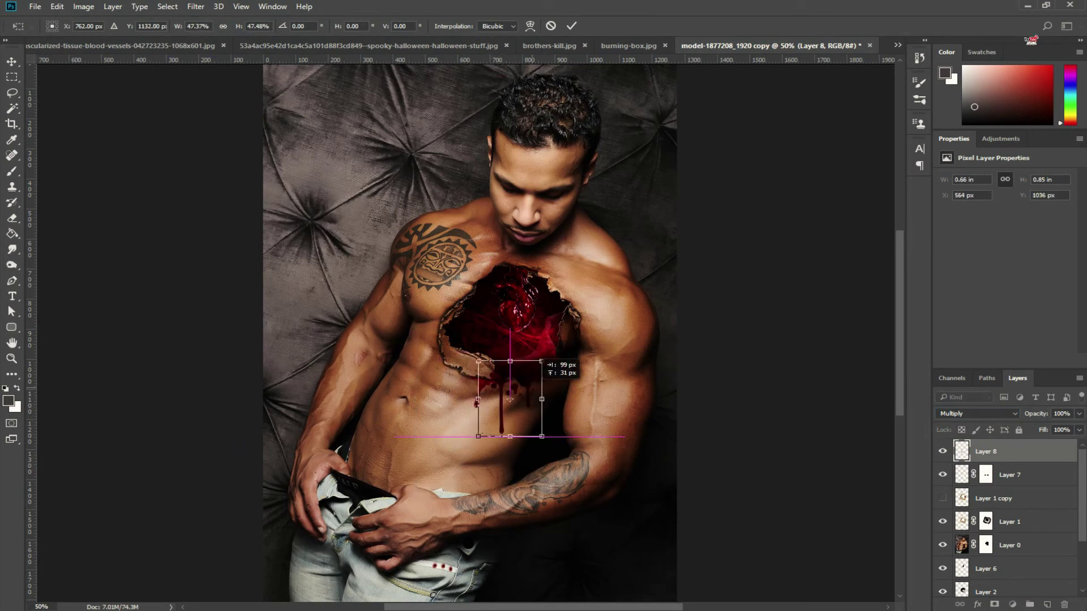
{"action": "left_click_drag", "start_coordinate": [552, 447], "coordinate": [548, 439]}
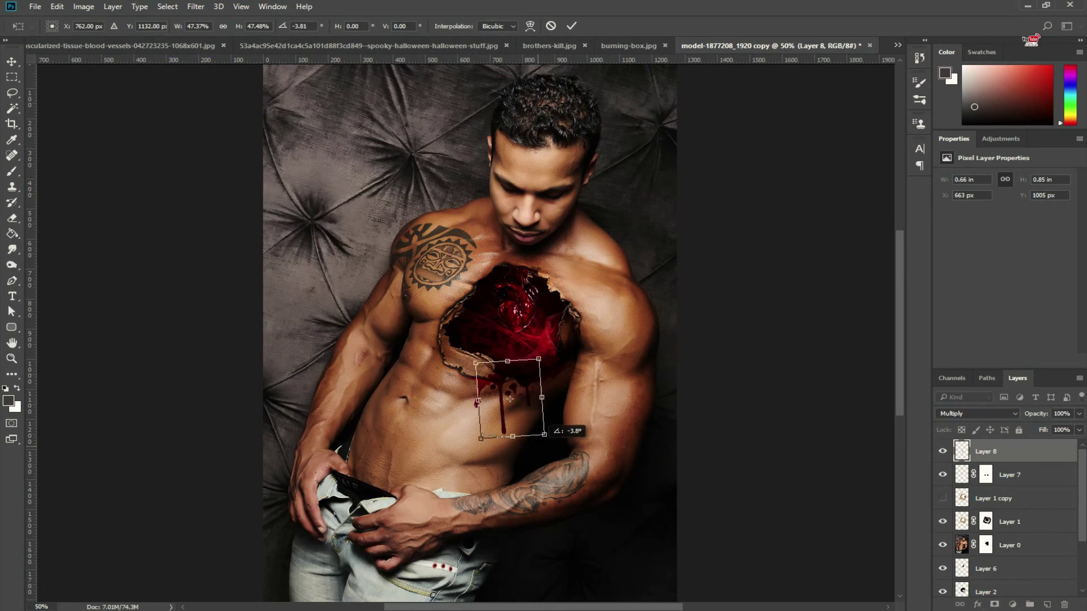
{"action": "key", "text": "Return"}
{"action": "key", "text": "ctrl+shift+Right"}
{"action": "key", "text": "ctrl+shift+Right"}
{"action": "key", "text": "ctrl+shift+Right"}
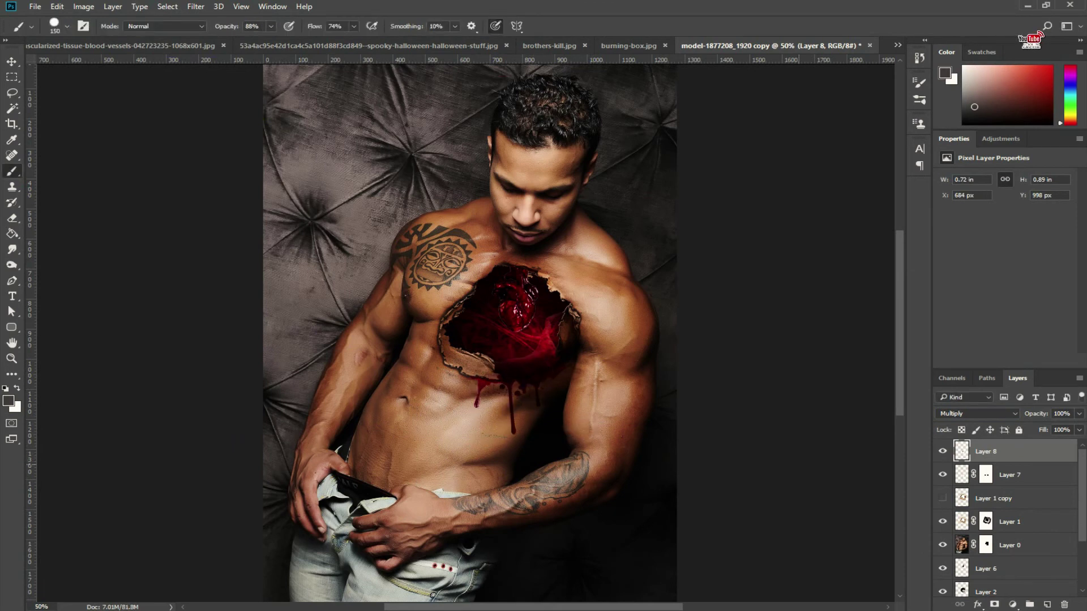
Open the blood-streak stock image for copying.
{"action": "key", "text": "ctrl+o"}
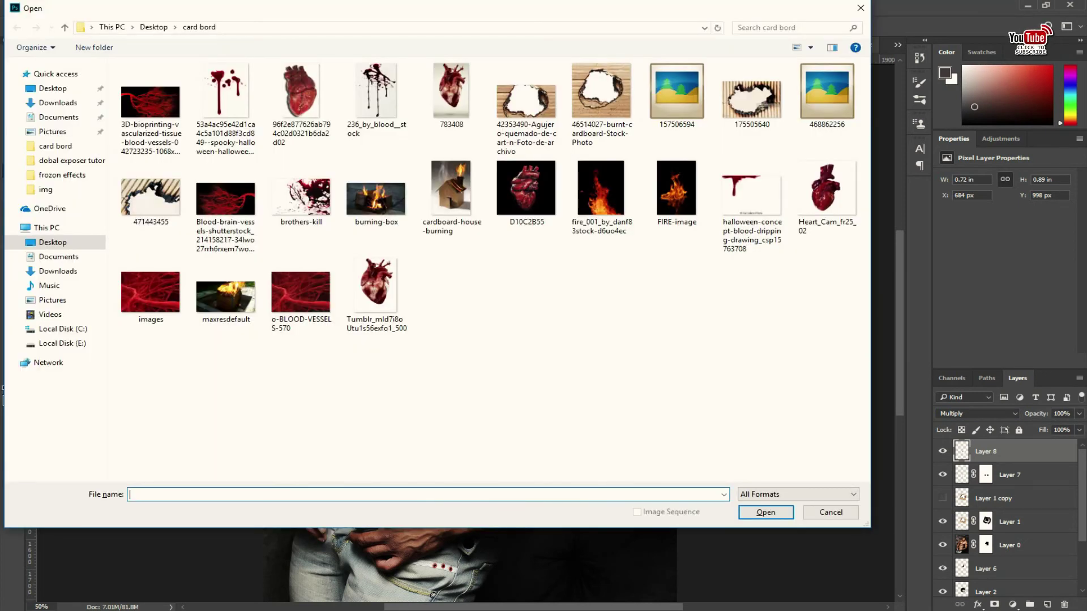
{"action": "double_click", "coordinate": [376, 93]}
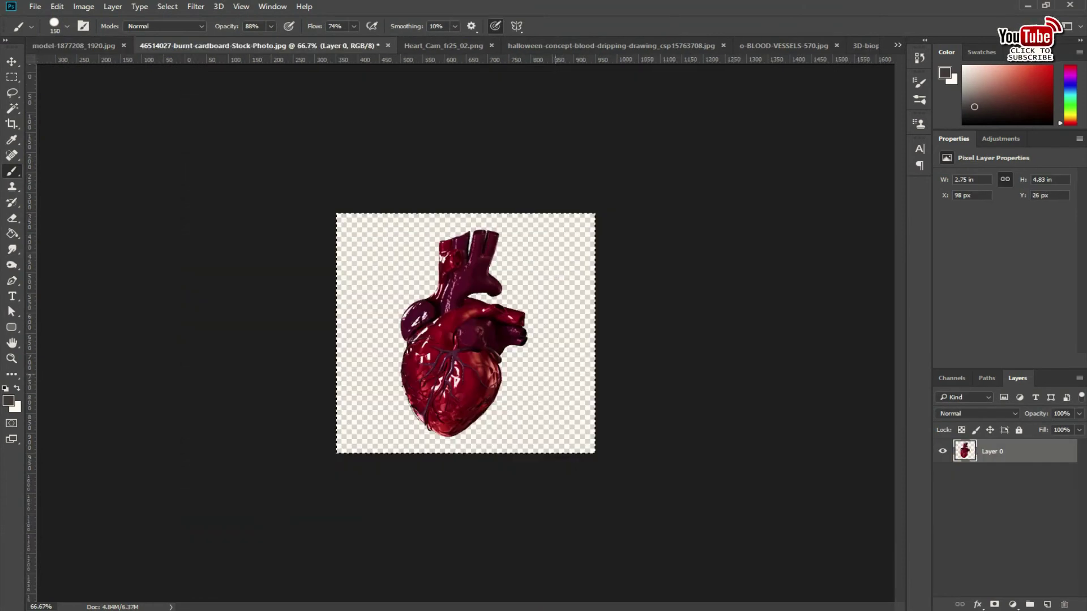
{"action": "key", "text": "ctrl+Tab"}
{"action": "key", "text": "ctrl+Tab"}
{"action": "key", "text": "ctrl+Tab"}
{"action": "key", "text": "ctrl+Tab"}
{"action": "key", "text": "ctrl+Tab"}
{"action": "key", "text": "ctrl+Tab"}
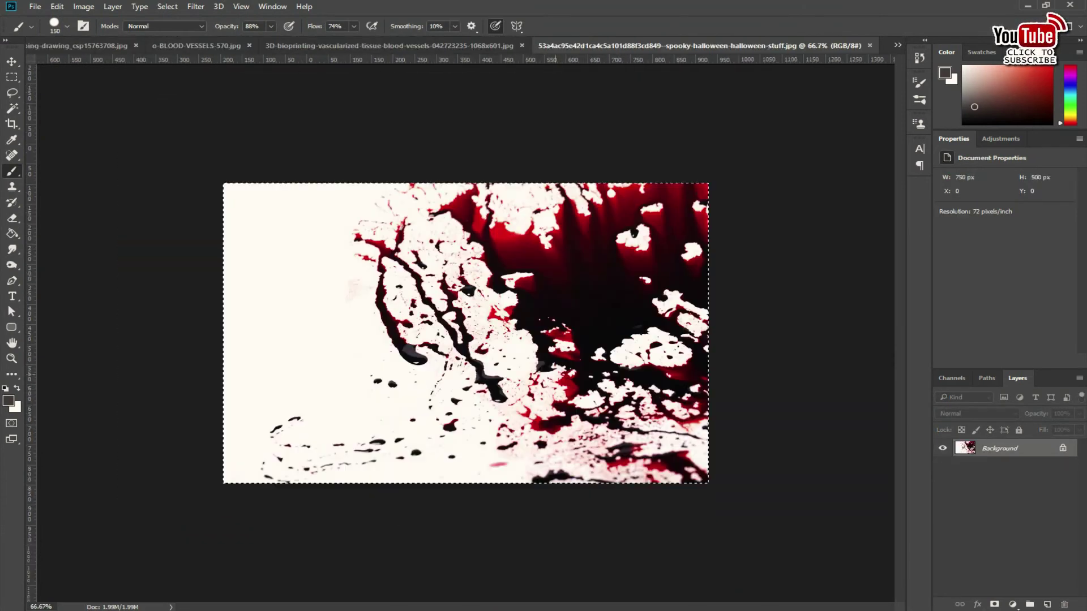
{"action": "key", "text": "ctrl+Tab"}
{"action": "key", "text": "ctrl+Tab"}
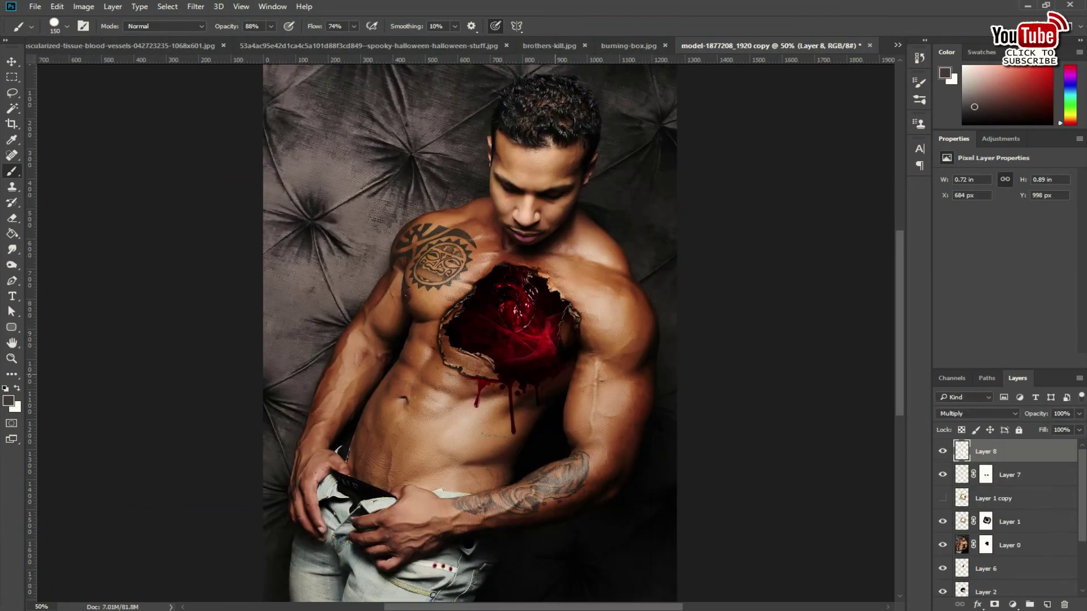
Paste the blood streaks, shrink them, and place them over the chest wound.
{"action": "key", "text": "ctrl+v"}
{"action": "key", "text": "ctrl+t"}
{"action": "left_click_drag", "start_coordinate": [262, 66], "coordinate": [404, 244]}
{"action": "left_click_drag", "start_coordinate": [470, 334], "coordinate": [479, 415]}
{"action": "key", "text": "Return"}
{"action": "key", "text": "b"}
Set the streaks layer to Darken blending and add a layer mask.
{"action": "left_click", "coordinate": [977, 414]}
{"action": "left_click", "coordinate": [957, 253]}
{"action": "key", "text": "Down"}
{"action": "key", "text": "Down"}
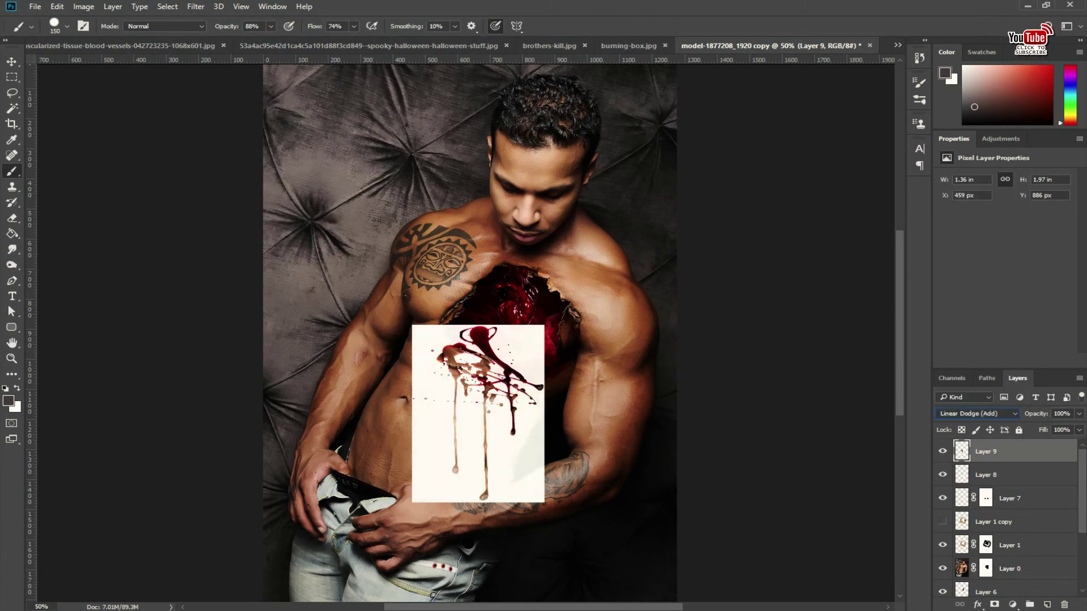
{"action": "key", "text": "Down"}
{"action": "key", "text": "Down"}
{"action": "key", "text": "Down"}
{"action": "key", "text": "Down"}
{"action": "key", "text": "Down"}
{"action": "key", "text": "Down"}
{"action": "key", "text": "Down"}
{"action": "key", "text": "Down"}
{"action": "key", "text": "Down"}
{"action": "key", "text": "Down"}
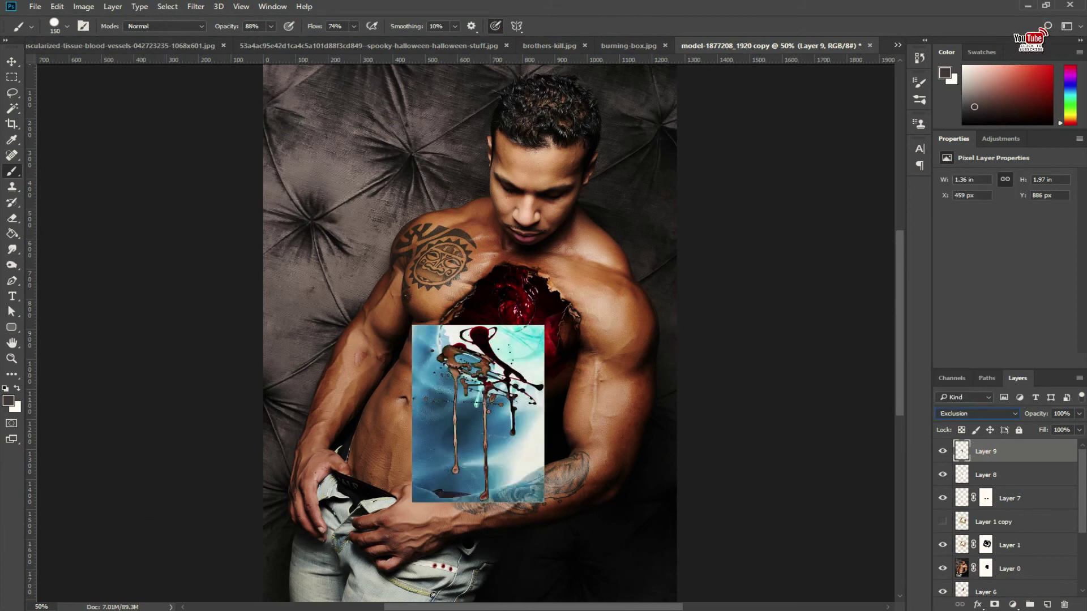
{"action": "key", "text": "Up"}
{"action": "key", "text": "Up"}
{"action": "key", "text": "Up"}
{"action": "left_click", "coordinate": [977, 414]}
{"action": "key", "text": "Up"}
{"action": "key", "text": "Up"}
{"action": "key", "text": "Up"}
{"action": "key", "text": "Down"}
{"action": "key", "text": "Return"}
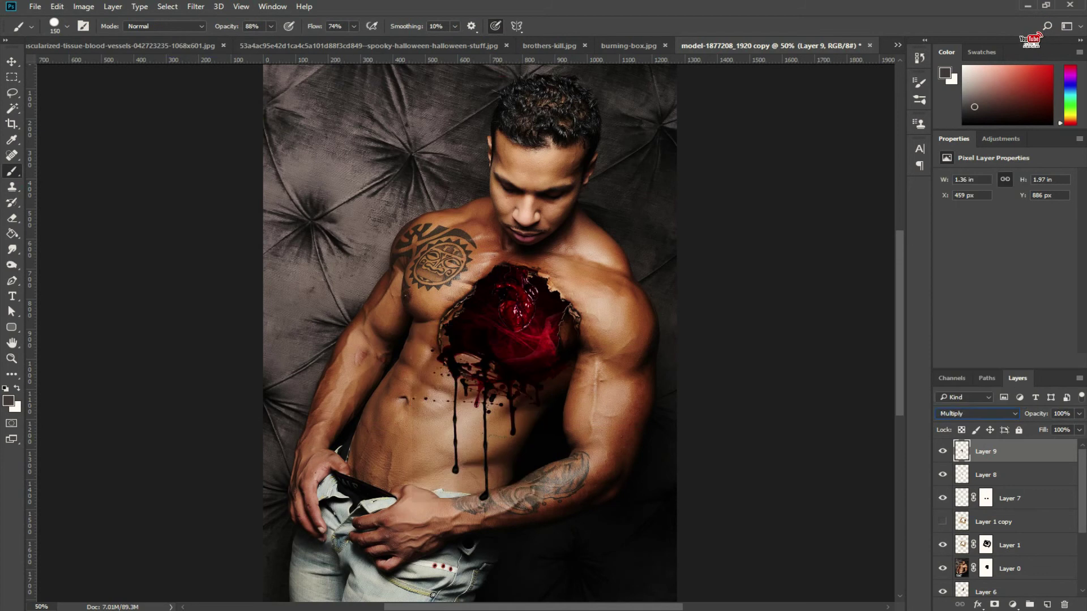
{"action": "key", "text": "Up"}
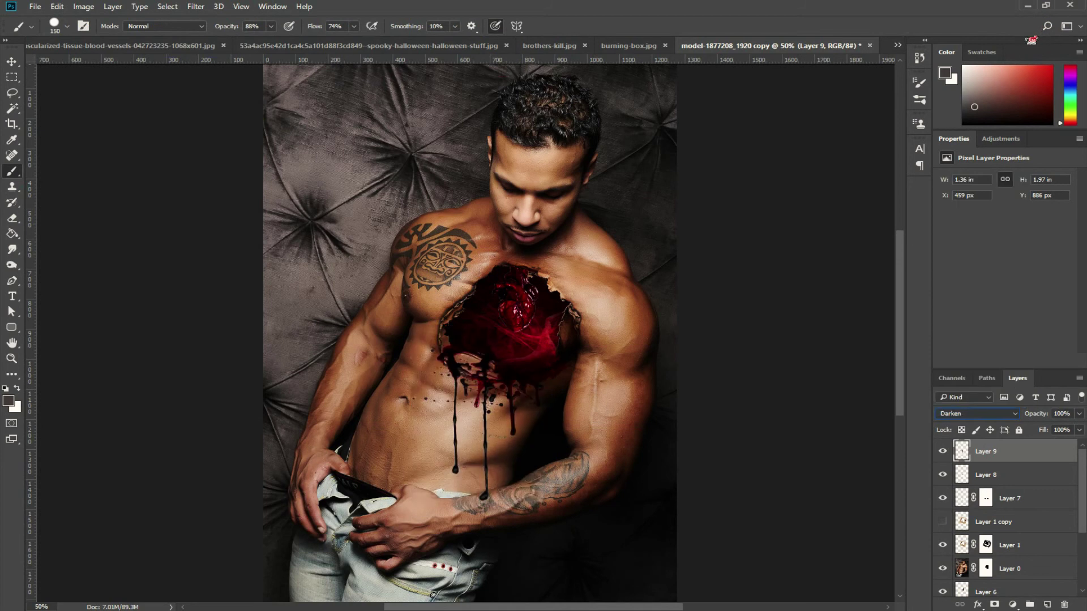
{"action": "left_click", "coordinate": [994, 604]}
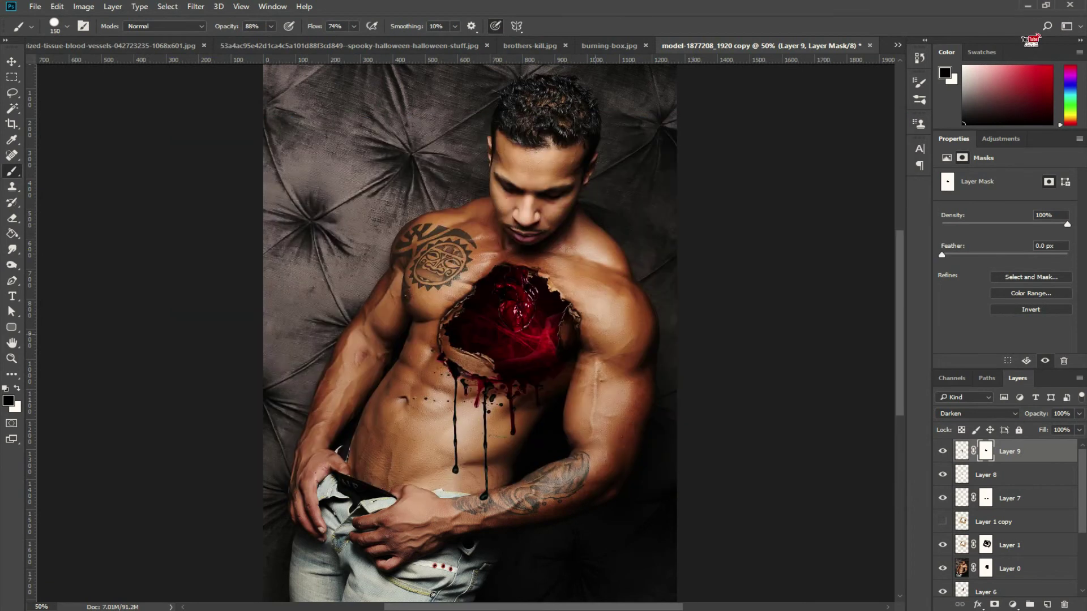
Open the brothers-kill splatter image and paste it into the composite.
{"action": "key", "text": "ctrl+o"}
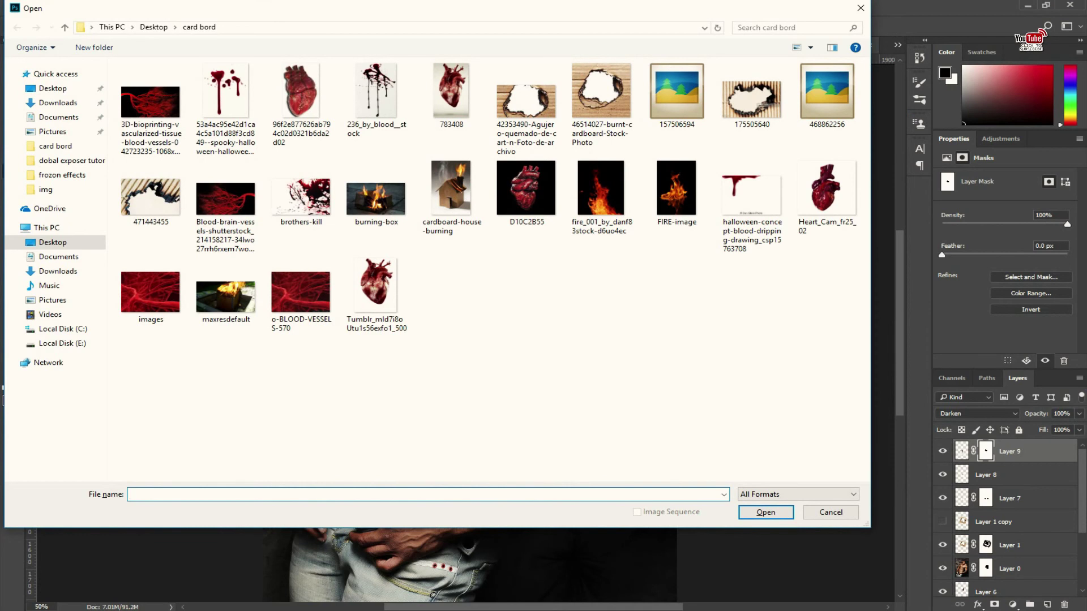
{"action": "double_click", "coordinate": [301, 195]}
{"action": "key", "text": "ctrl+Tab"}
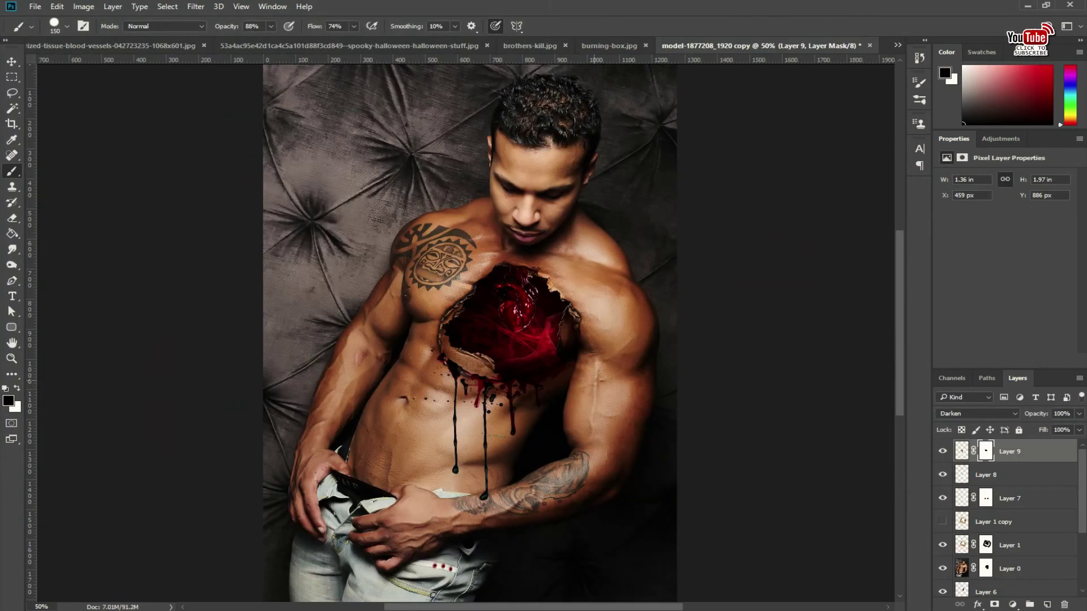
{"action": "key", "text": "ctrl+v"}
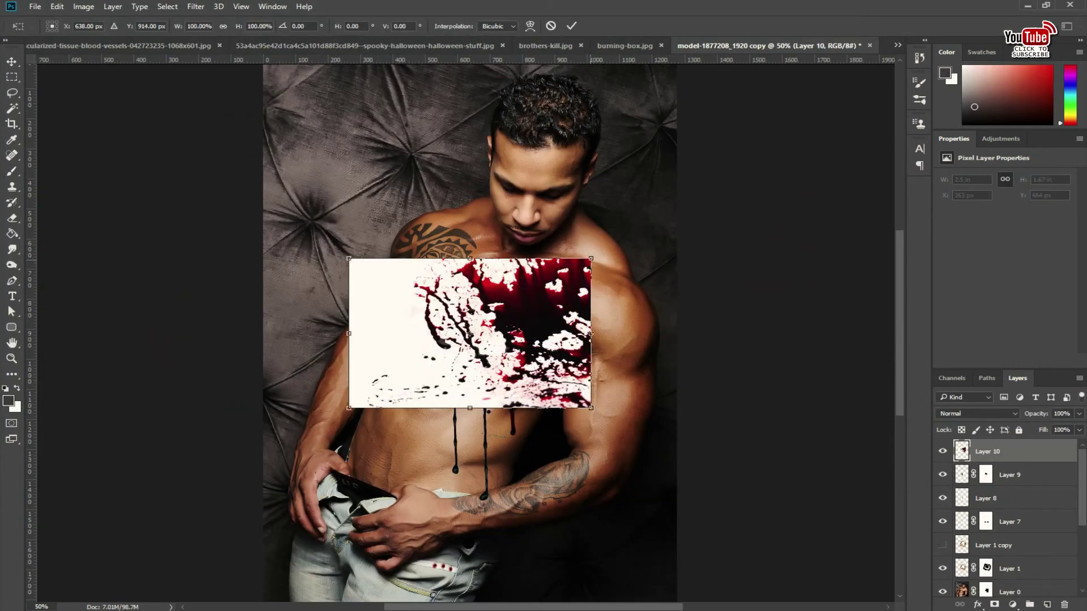
Shrink the splatter below the wound, blend it with Multiply, and add a mask.
{"action": "key", "text": "ctrl+t"}
{"action": "left_click_drag", "start_coordinate": [593, 409], "coordinate": [509, 367]}
{"action": "left_click_drag", "start_coordinate": [501, 310], "coordinate": [494, 330]}
{"action": "key", "text": "Return"}
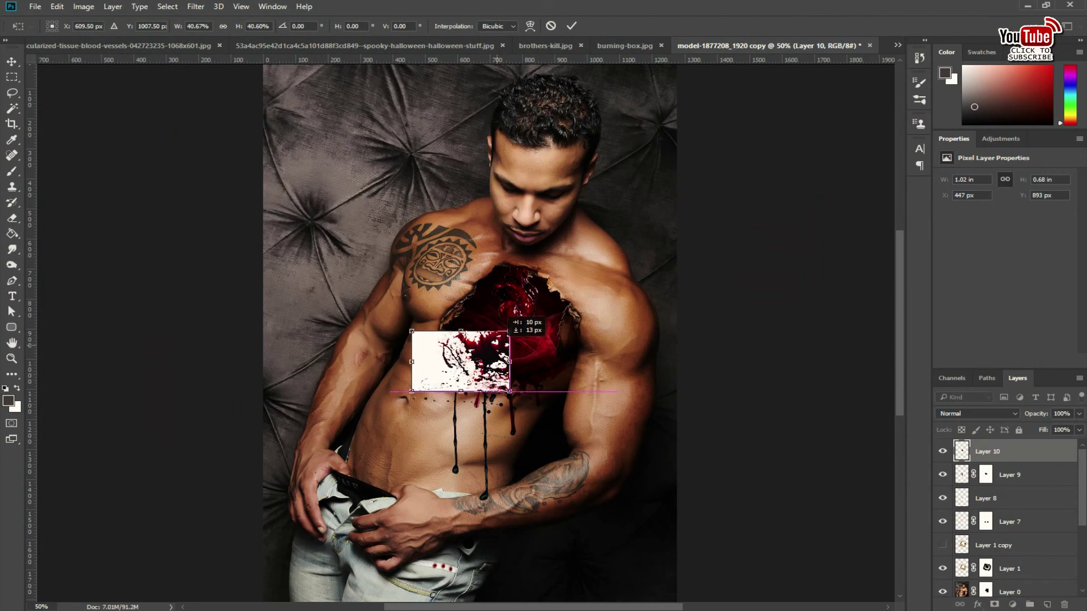
{"action": "key", "text": "b"}
{"action": "left_click", "coordinate": [977, 414]}
{"action": "left_click", "coordinate": [957, 209]}
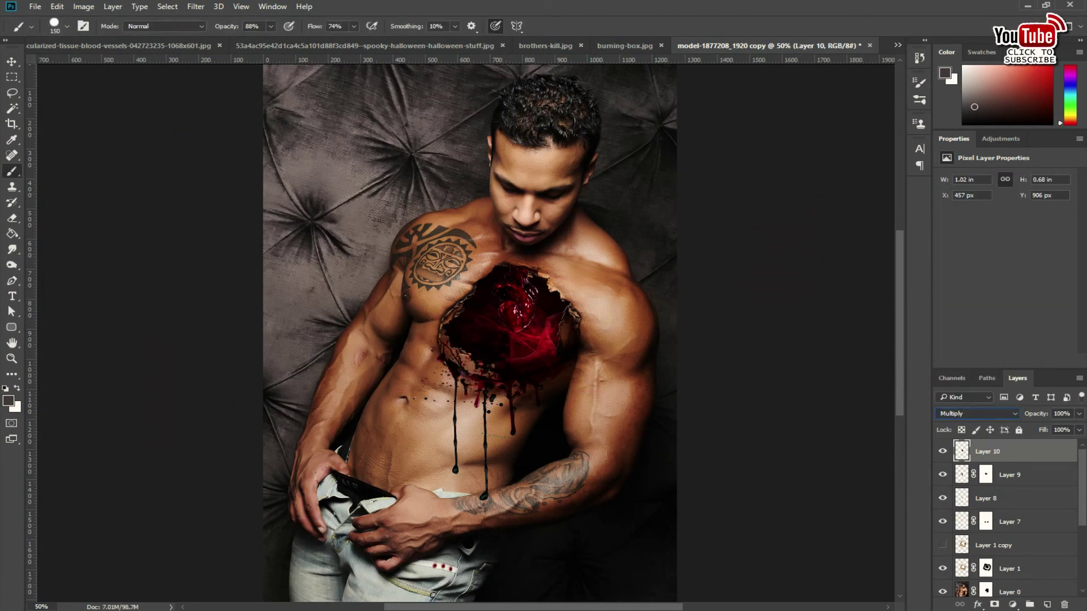
{"action": "left_click", "coordinate": [995, 605]}
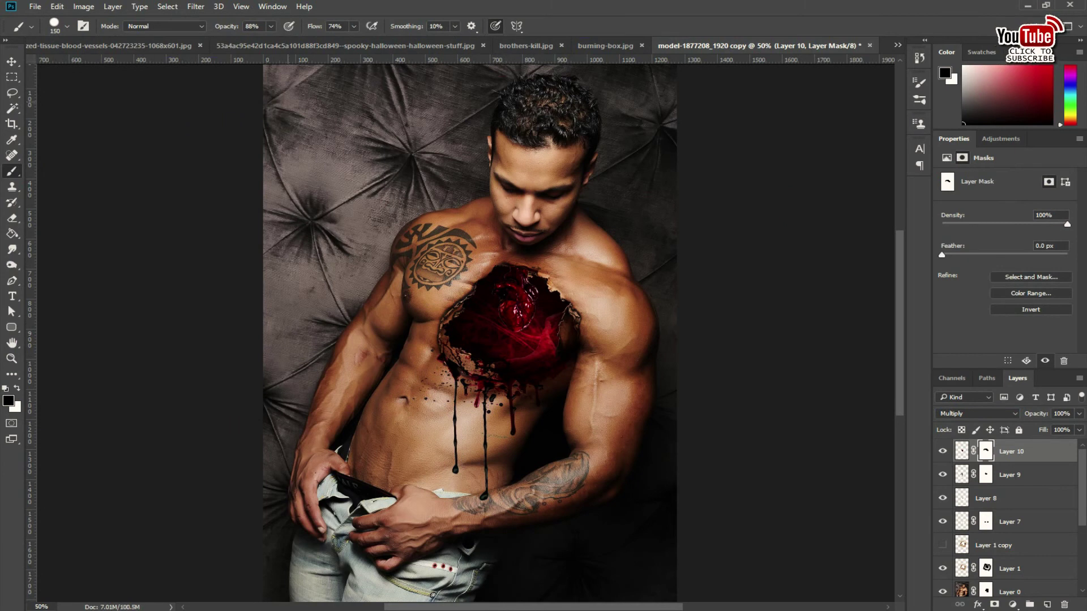
Save the composite as a layered PSD with Maximize Compatibility.
{"action": "left_click", "coordinate": [67, 26]}
{"action": "key", "text": "Return"}
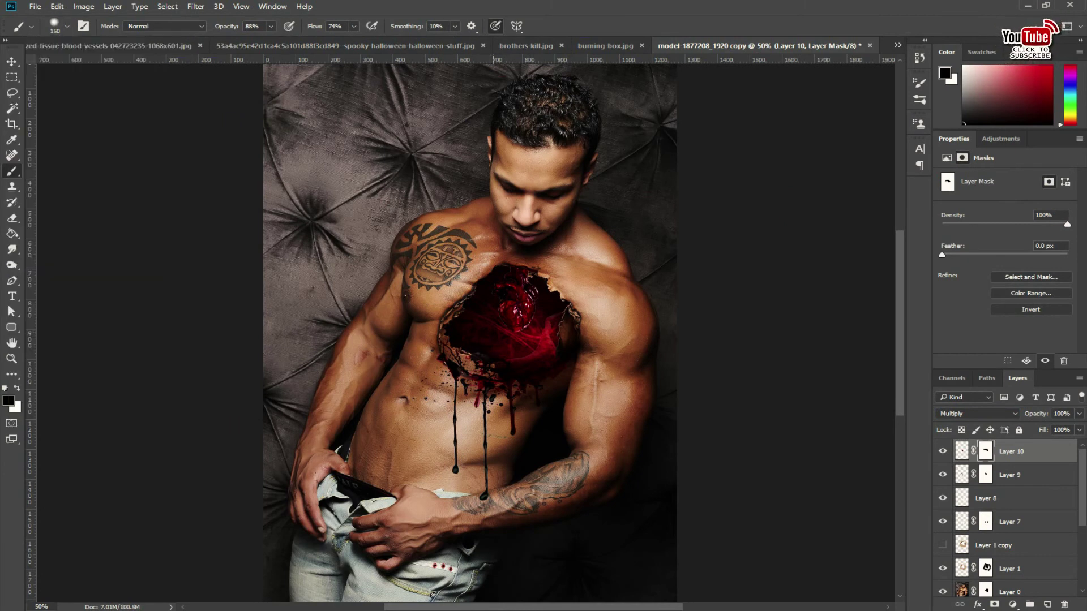
{"action": "key", "text": "ctrl+s"}
{"action": "key", "text": "Return"}
{"action": "key", "text": "Return"}
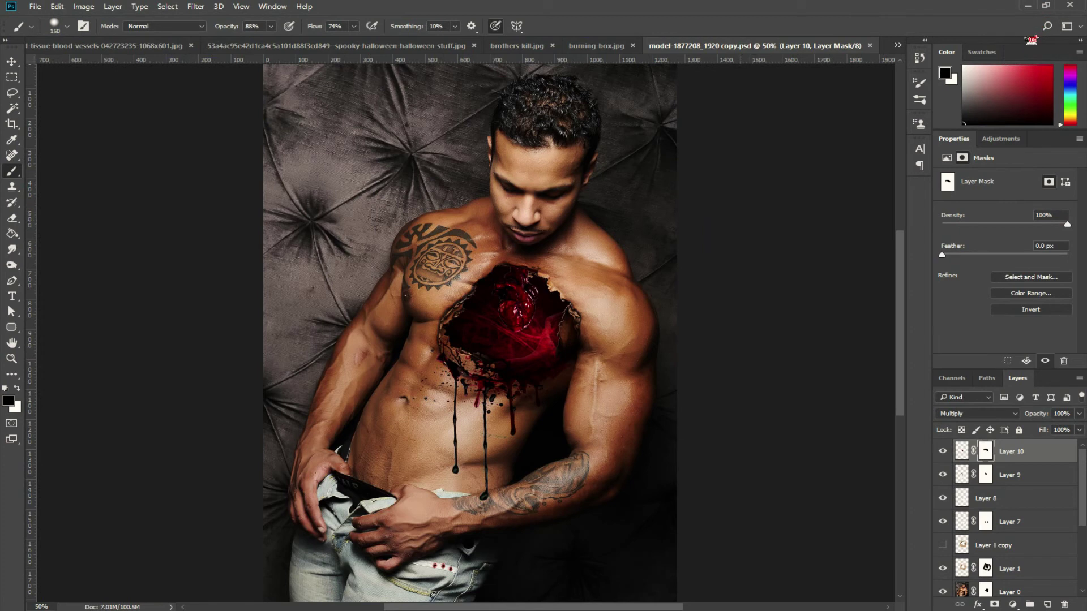
Open the fire image and paste all of it into the model composition.
{"action": "key", "text": "ctrl+o"}
{"action": "double_click", "coordinate": [602, 189]}
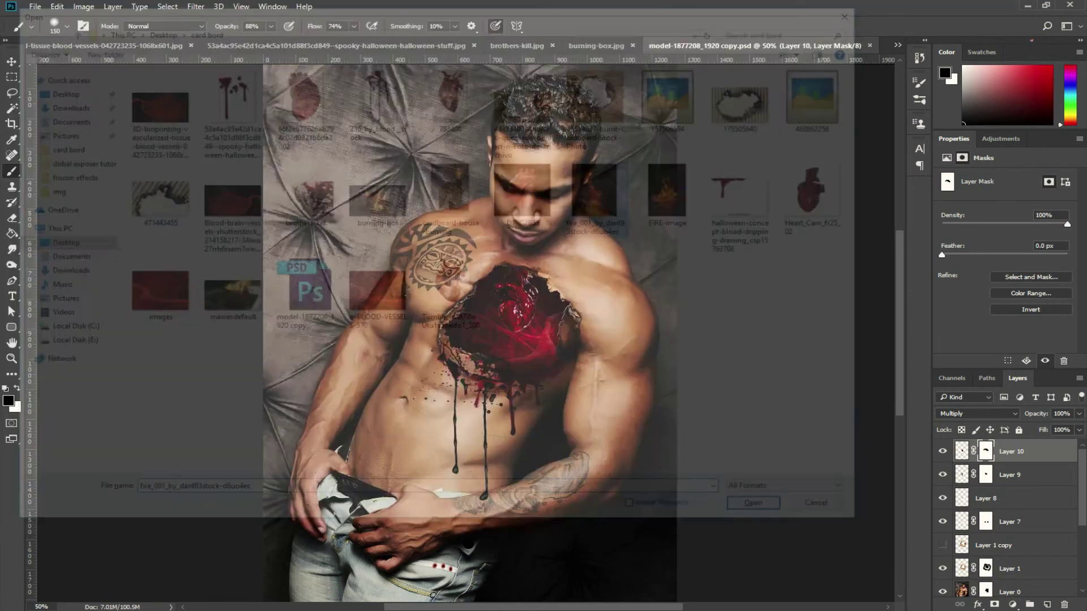
{"action": "key", "text": "ctrl+a"}
{"action": "key", "text": "ctrl+Tab"}
{"action": "key", "text": "ctrl+Tab"}
{"action": "key", "text": "ctrl+Tab"}
{"action": "key", "text": "ctrl+Tab"}
{"action": "key", "text": "ctrl+Tab"}
{"action": "key", "text": "ctrl+Tab"}
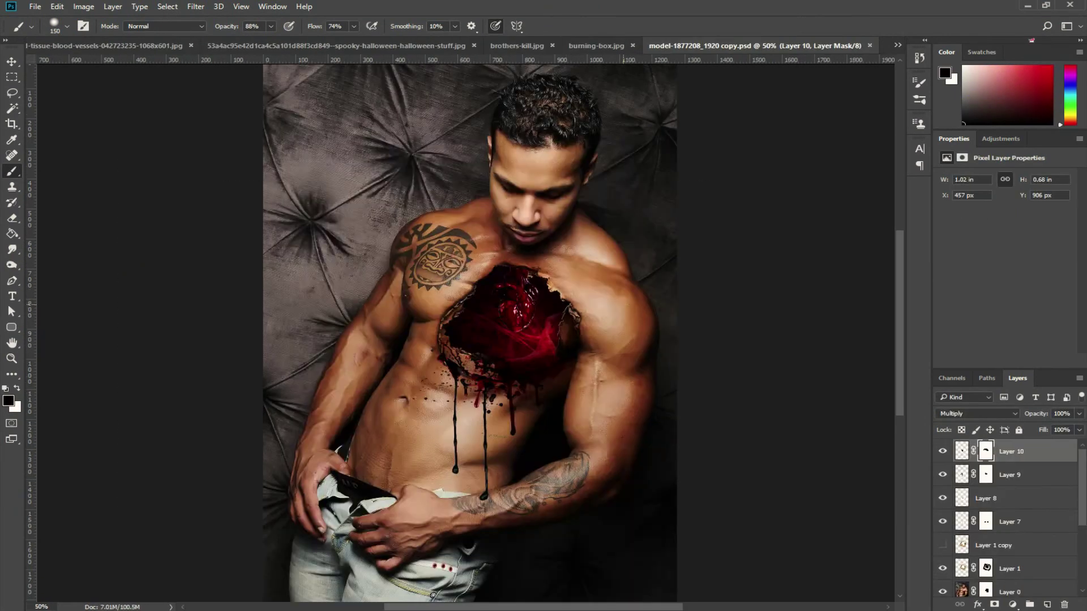
{"action": "key", "text": "ctrl+v"}
Scale the fire layer to about 44% and place it on the man's chest.
{"action": "key", "text": "ctrl+t"}
{"action": "left_click_drag", "start_coordinate": [635, 530], "coordinate": [539, 453]}
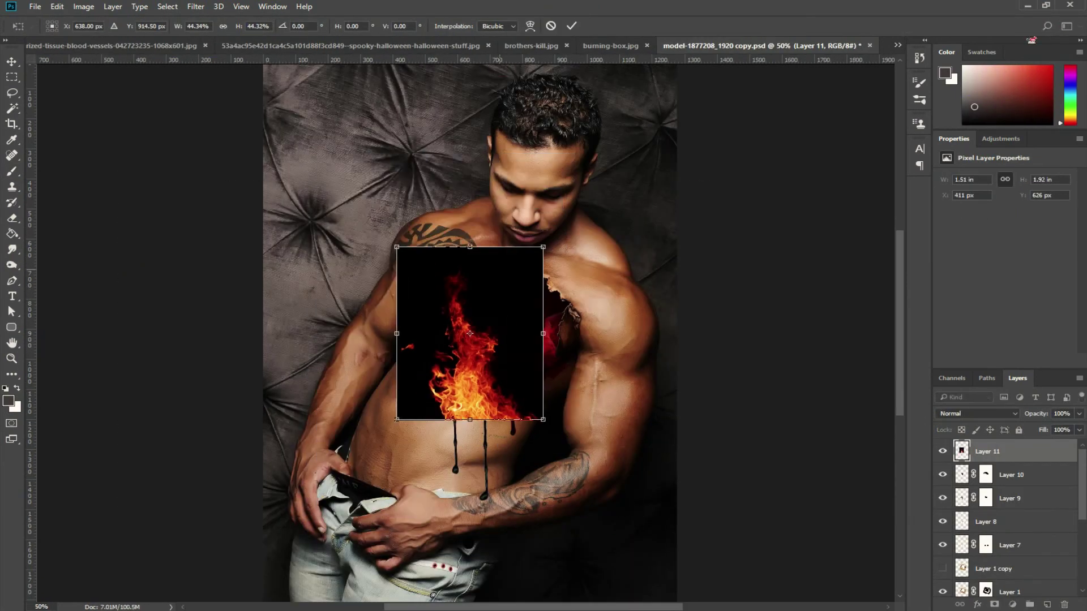
{"action": "mouse_move", "coordinate": [485, 280]}
{"action": "left_mouse_down"}
{"action": "mouse_move", "coordinate": [492, 227]}
{"action": "mouse_move", "coordinate": [503, 224]}
{"action": "left_mouse_up"}
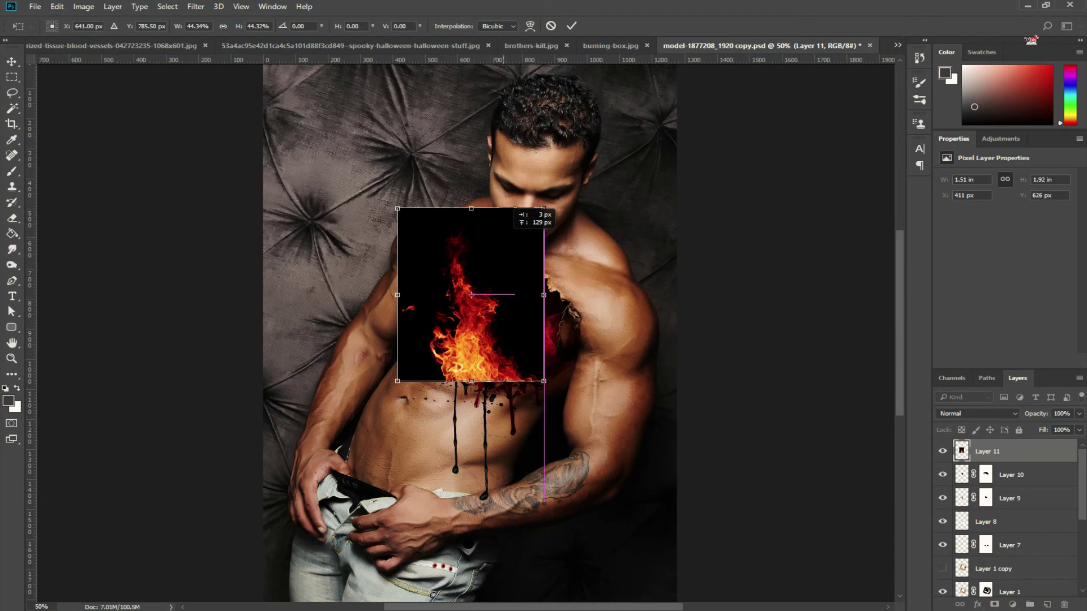
{"action": "key", "text": "Return"}
Try several blend modes on the fire layer, ending on Linear Dodge (Add).
{"action": "key", "text": "b"}
{"action": "left_click", "coordinate": [977, 413]}
{"action": "left_click", "coordinate": [963, 201]}
{"action": "key", "text": "Down"}
{"action": "key", "text": "Down"}
{"action": "key", "text": "Down"}
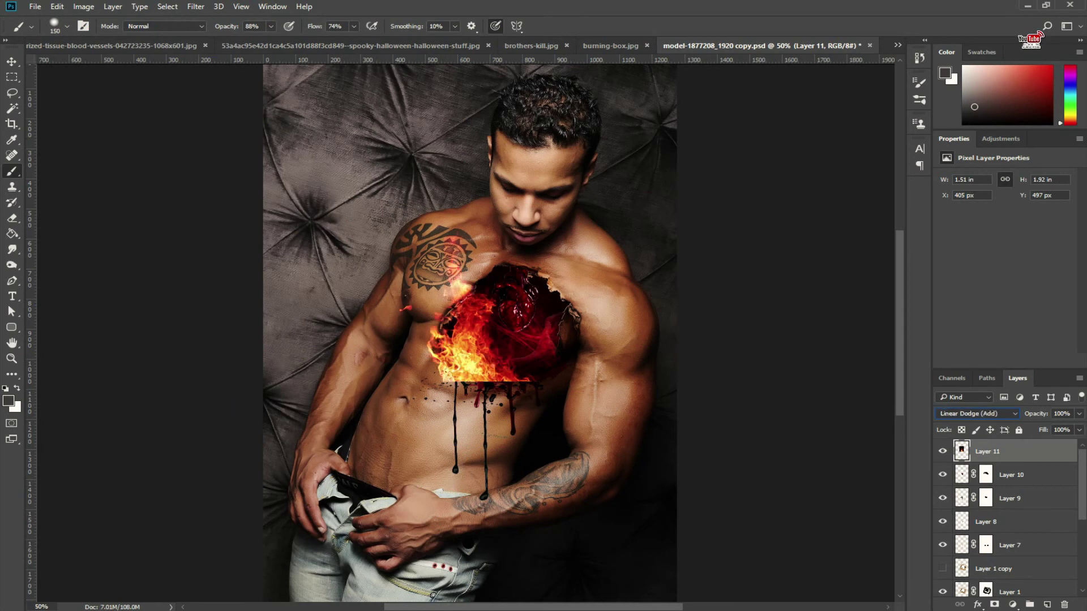
{"action": "key", "text": "Down"}
{"action": "key", "text": "Down"}
{"action": "key", "text": "Down"}
{"action": "key", "text": "Down"}
{"action": "key", "text": "Down"}
{"action": "key", "text": "Down"}
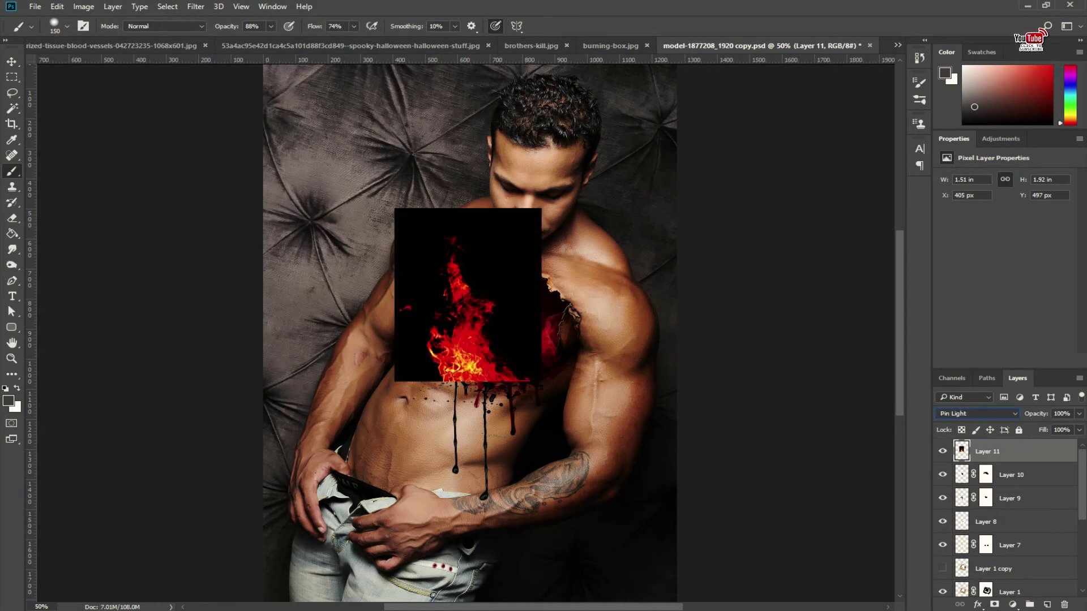
{"action": "key", "text": "Down"}
{"action": "key", "text": "Down"}
{"action": "key", "text": "Up"}
{"action": "key", "text": "Up"}
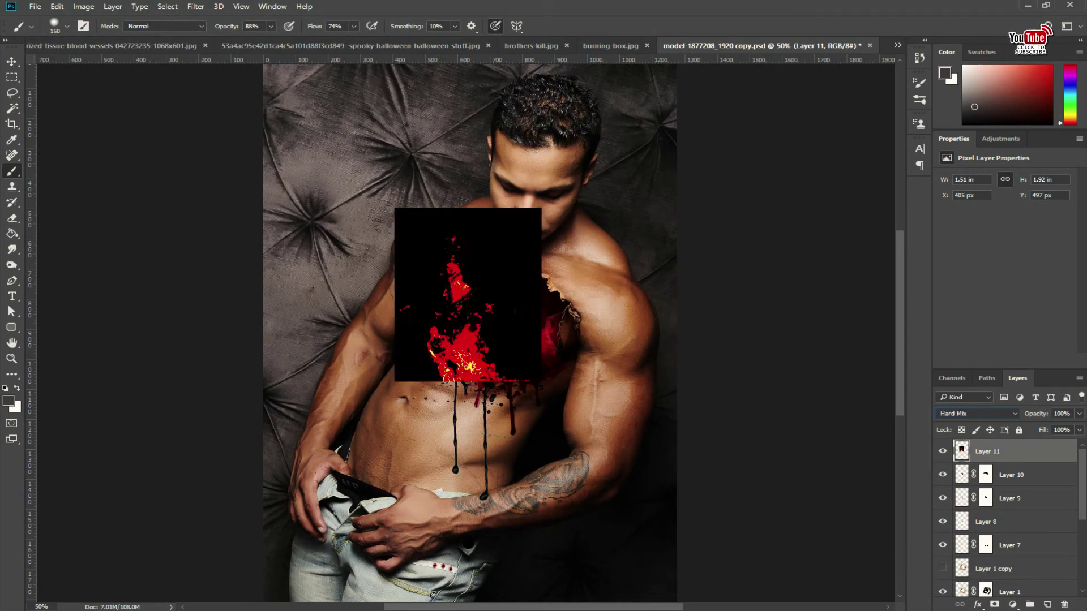
{"action": "key", "text": "Up"}
{"action": "key", "text": "Up"}
{"action": "key", "text": "Up"}
{"action": "key", "text": "Up"}
{"action": "key", "text": "Up"}
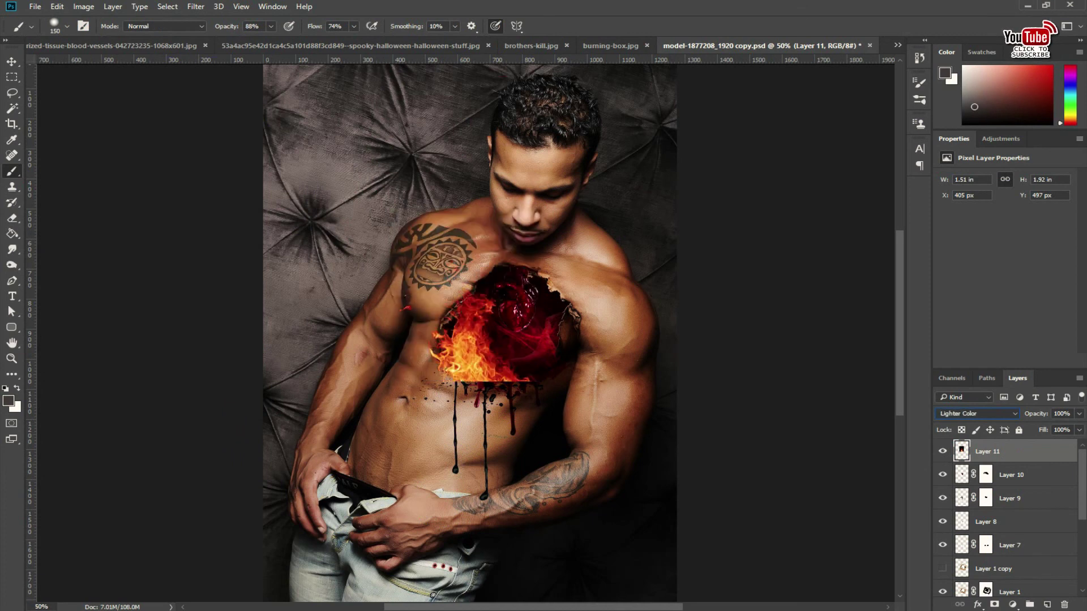
Reposition the fire over the wound, flip it, and rotate it about 6 degrees.
{"action": "key", "text": "ctrl+t"}
{"action": "left_click_drag", "start_coordinate": [443, 295], "coordinate": [455, 295]}
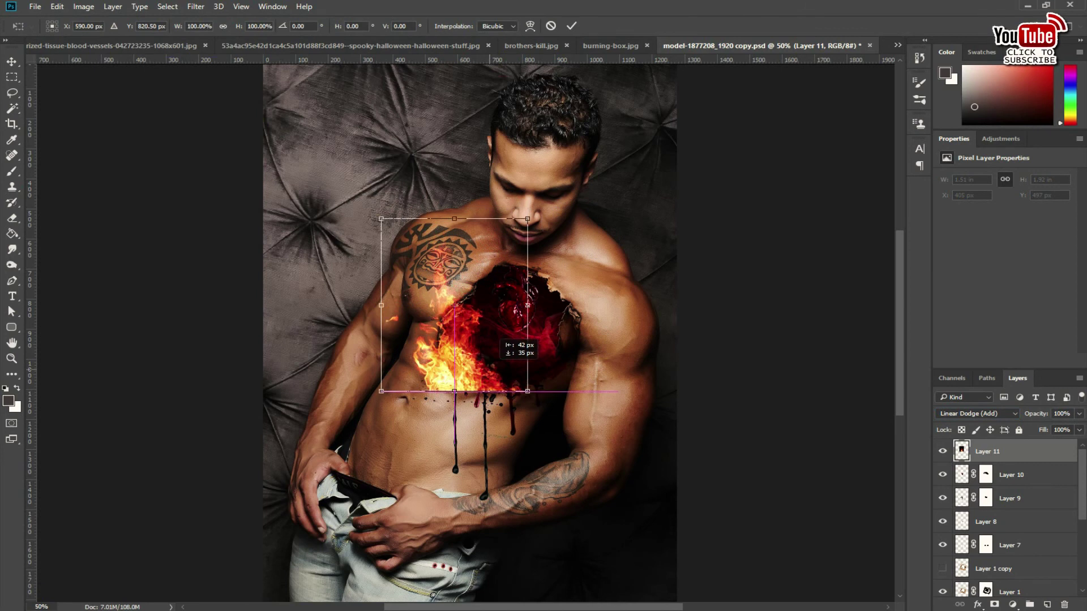
{"action": "left_click_drag", "start_coordinate": [455, 295], "coordinate": [454, 300]}
{"action": "right_click", "coordinate": [490, 368]}
{"action": "left_click", "coordinate": [537, 547]}
{"action": "mouse_move", "coordinate": [408, 340]}
{"action": "left_mouse_down"}
{"action": "mouse_move", "coordinate": [570, 347]}
{"action": "mouse_move", "coordinate": [510, 337]}
{"action": "left_mouse_up"}
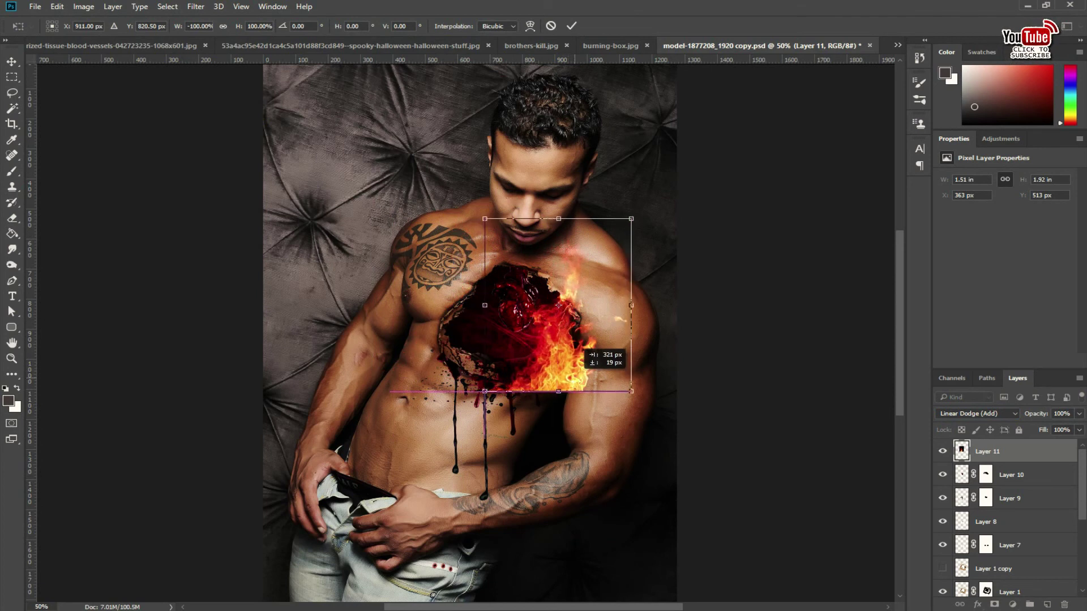
{"action": "right_click", "coordinate": [499, 362]}
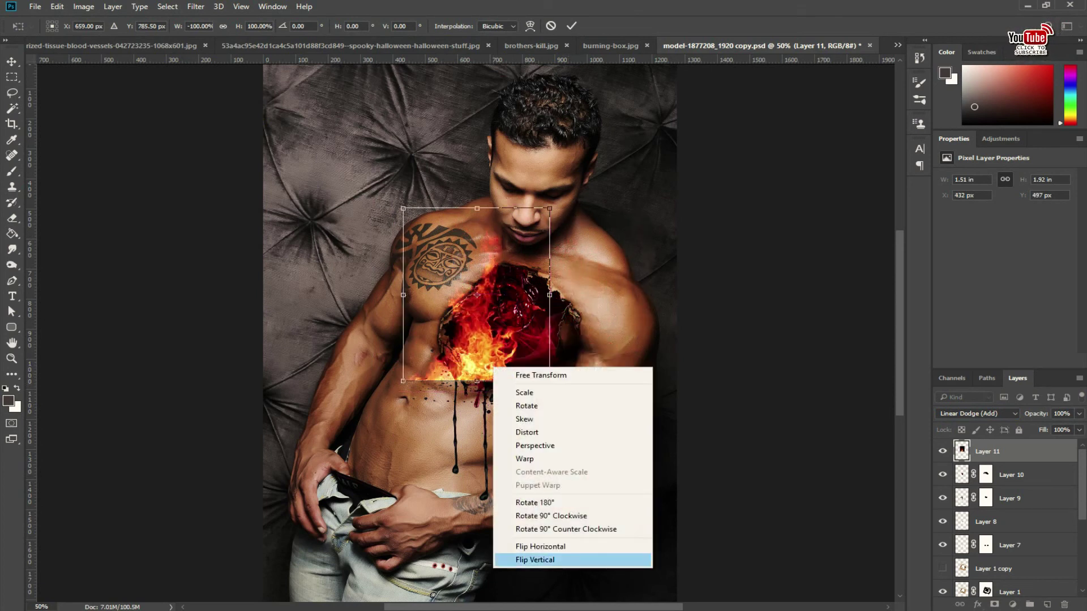
{"action": "left_click", "coordinate": [543, 559]}
{"action": "mouse_move", "coordinate": [555, 400]}
{"action": "left_mouse_down"}
{"action": "mouse_move", "coordinate": [541, 407]}
{"action": "mouse_move", "coordinate": [492, 267]}
{"action": "left_mouse_up"}
{"action": "key", "text": "Return"}
Mask the fire layer, duplicate it, and merge both copies into one layer.
{"action": "key", "text": "b"}
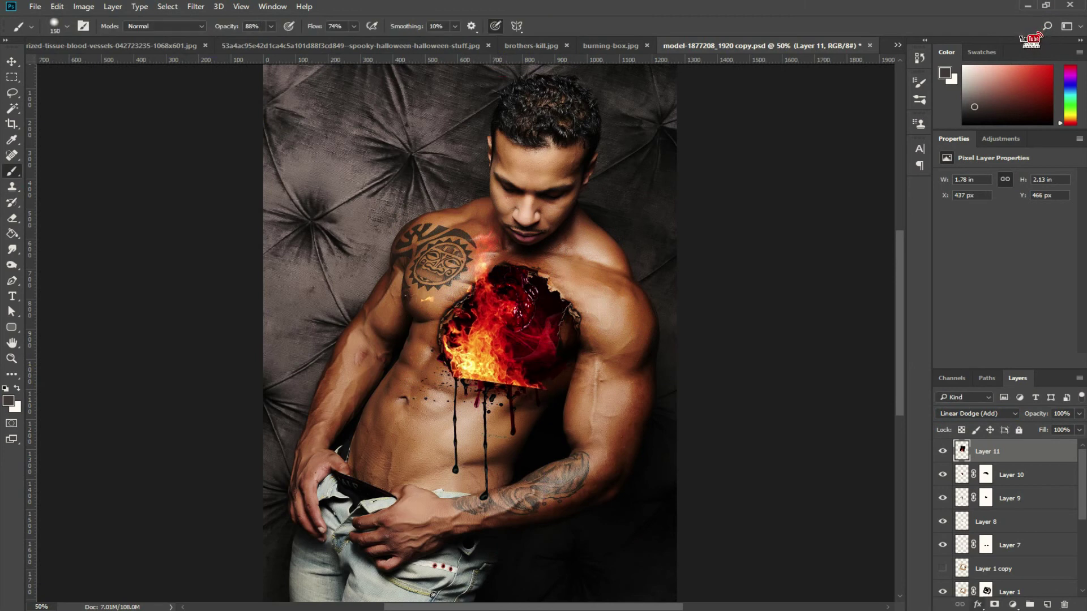
{"action": "left_click", "coordinate": [994, 605]}
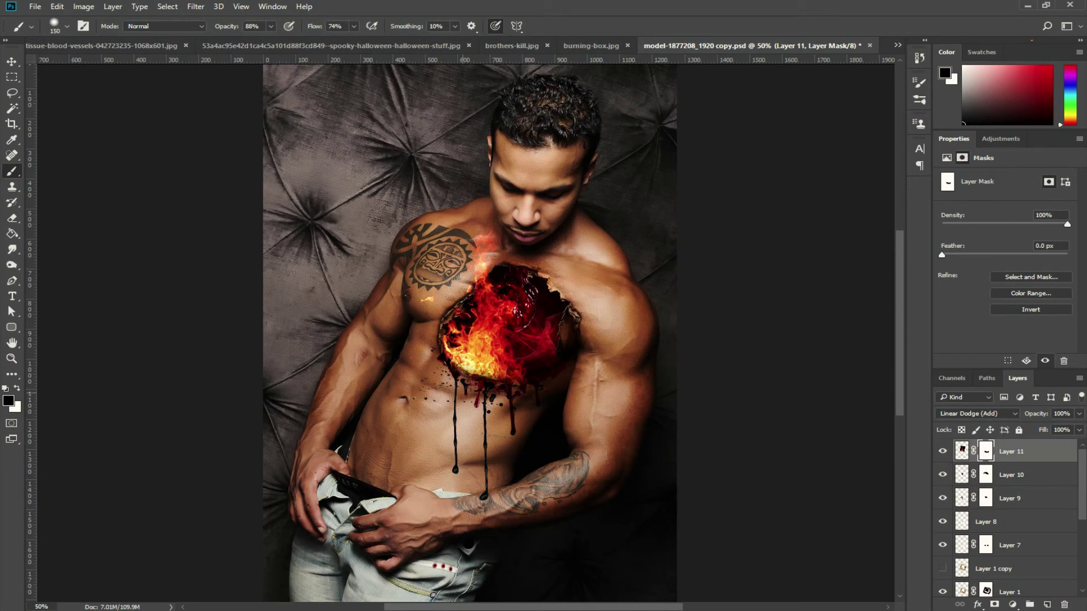
{"action": "key", "text": "ctrl+j"}
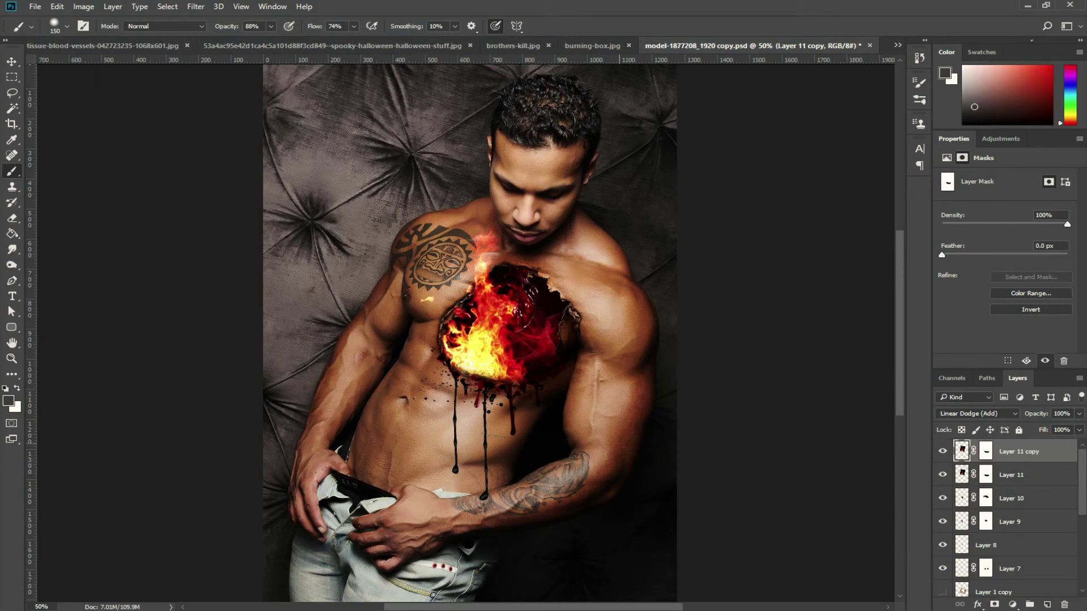
{"action": "key", "text": "ctrl+t"}
{"action": "key", "text": "Escape"}
{"action": "key", "text": "alt+bracketleft"}
{"action": "key", "text": "alt+shift+bracketright"}
{"action": "key", "text": "ctrl+e"}
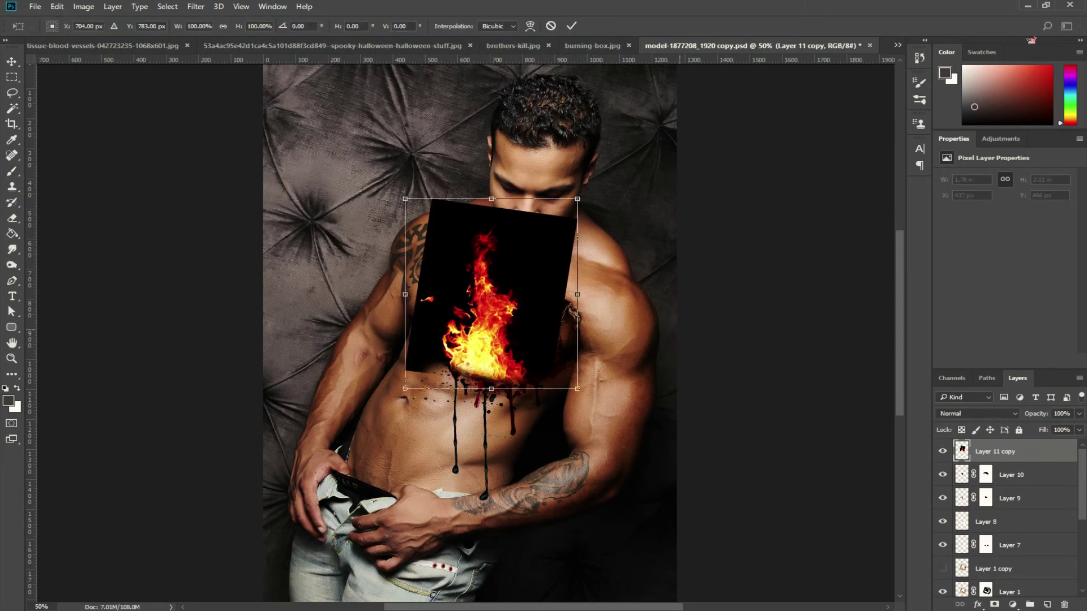
Cycle the merged fire's blend modes to Screen, then hide the layer.
{"action": "left_click", "coordinate": [978, 413]}
{"action": "left_click", "coordinate": [963, 317]}
{"action": "key", "text": "Down"}
{"action": "key", "text": "Down"}
{"action": "key", "text": "Up"}
{"action": "key", "text": "Up"}
{"action": "key", "text": "Up"}
{"action": "key", "text": "Up"}
{"action": "key", "text": "Up"}
{"action": "key", "text": "Up"}
{"action": "key", "text": "Up"}
{"action": "key", "text": "Up"}
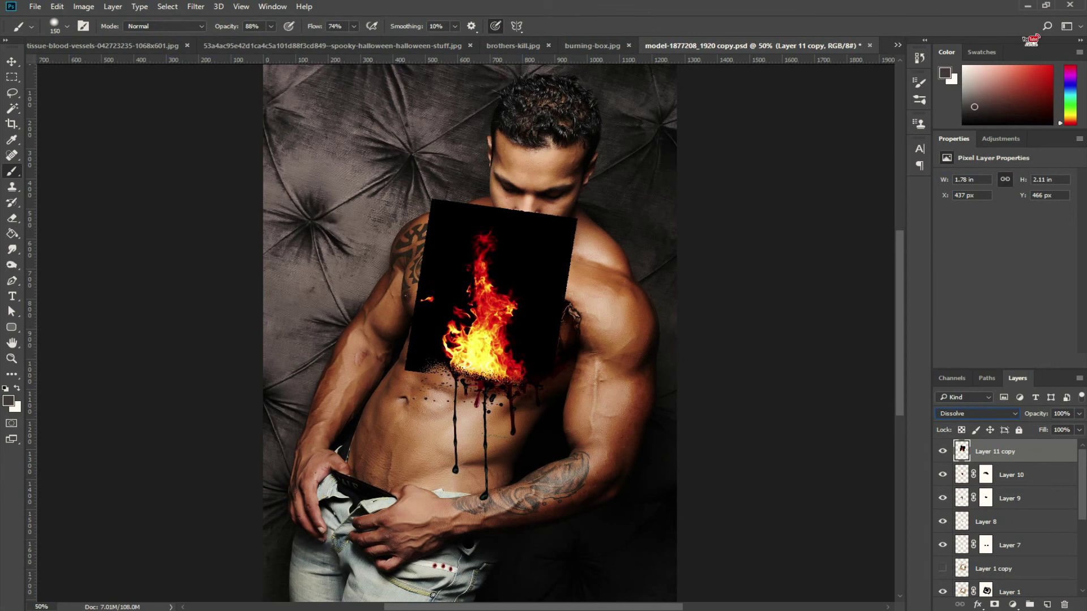
{"action": "key", "text": "Down"}
{"action": "key", "text": "Down"}
{"action": "key", "text": "Down"}
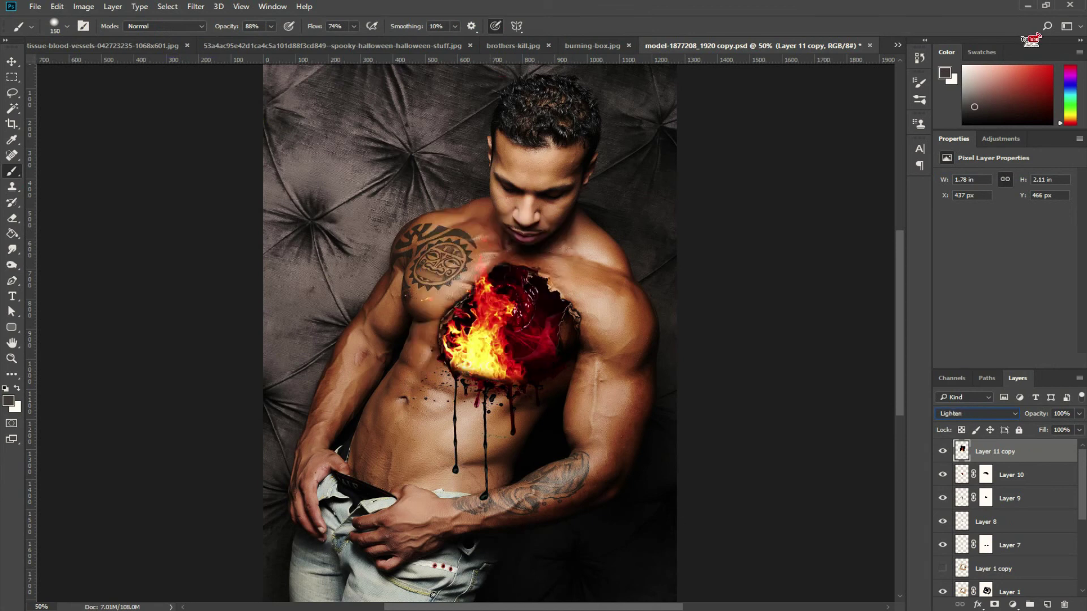
{"action": "key", "text": "Down"}
{"action": "key", "text": "Down"}
{"action": "key", "text": "Down"}
{"action": "key", "text": "Down"}
{"action": "key", "text": "Down"}
{"action": "key", "text": "Down"}
{"action": "key", "text": "Down"}
{"action": "key", "text": "Down"}
{"action": "key", "text": "Down"}
{"action": "key", "text": "Down"}
{"action": "key", "text": "Down"}
{"action": "key", "text": "Down"}
{"action": "key", "text": "Down"}
{"action": "key", "text": "Down"}
{"action": "key", "text": "Down"}
{"action": "key", "text": "Down"}
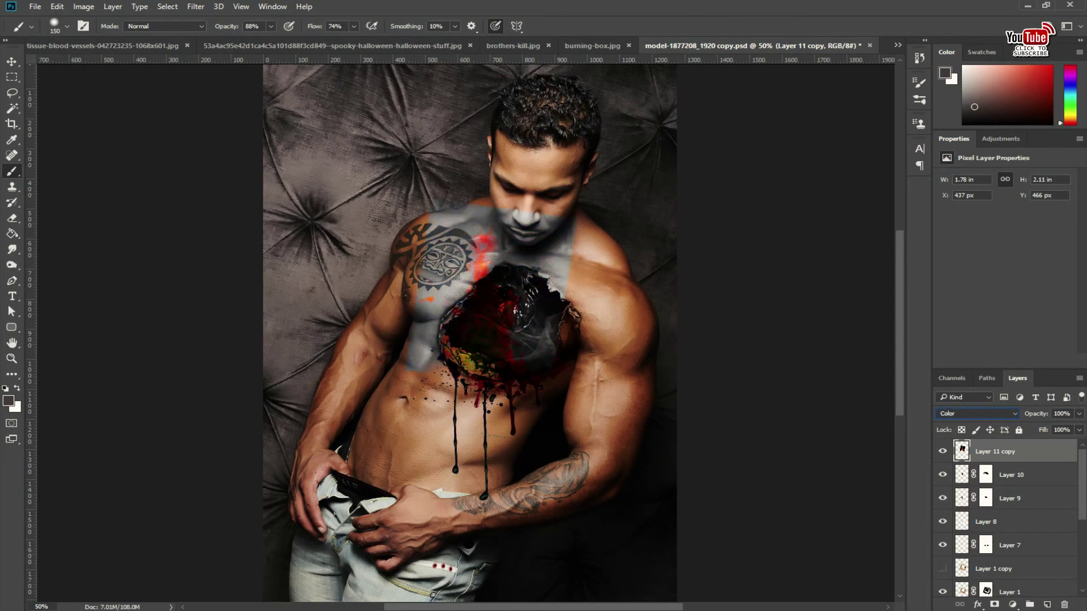
{"action": "key", "text": "Down"}
{"action": "left_click", "coordinate": [977, 413]}
{"action": "left_click", "coordinate": [962, 207]}
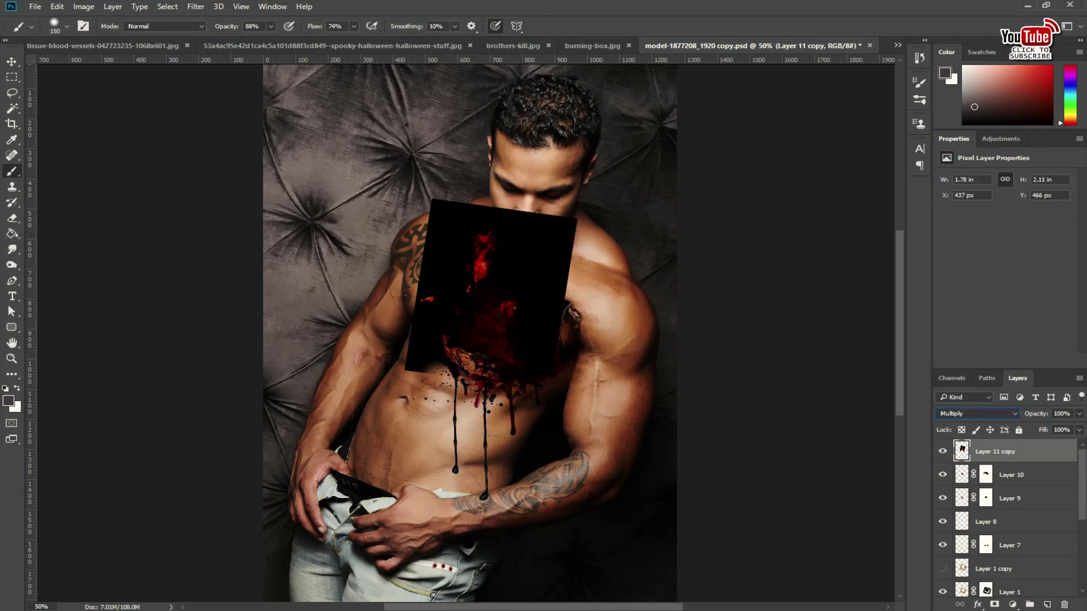
{"action": "key", "text": "Down"}
{"action": "key", "text": "Down"}
{"action": "key", "text": "Down"}
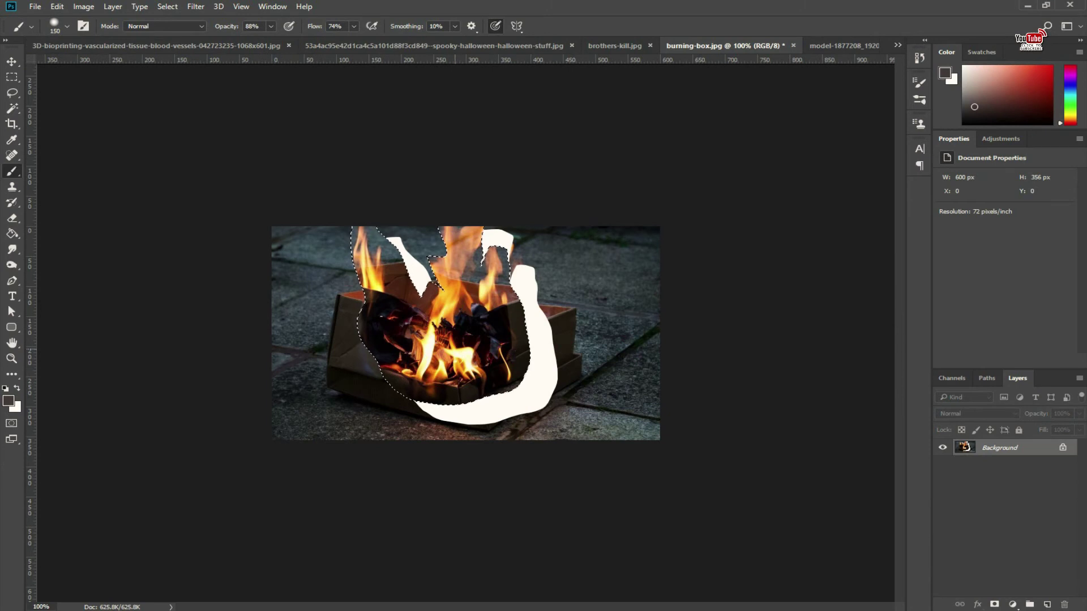
{"action": "key", "text": "ctrl+comma"}
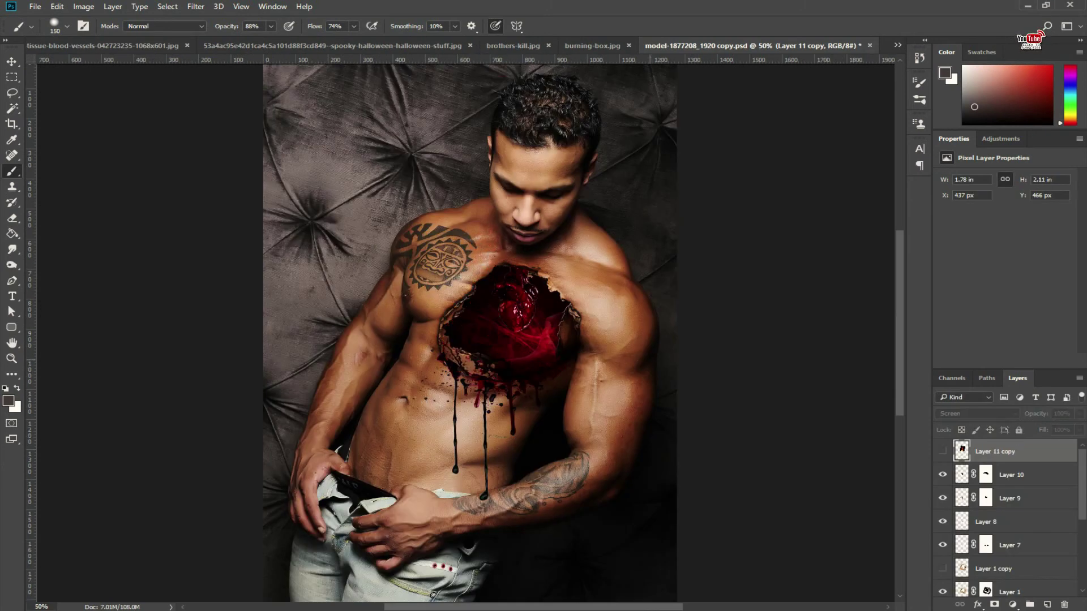
Paste the burning-box flames onto the chest wound and give them a layer mask.
{"action": "key", "text": "ctrl+v"}
{"action": "left_click_drag", "start_coordinate": [492, 318], "coordinate": [501, 320]}
{"action": "left_click", "coordinate": [995, 604]}
Cycle the flames layer's blend modes, settling on Lighten.
{"action": "left_click", "coordinate": [977, 414]}
{"action": "left_click", "coordinate": [963, 233]}
{"action": "key", "text": "Down"}
{"action": "key", "text": "Down"}
{"action": "key", "text": "Down"}
{"action": "key", "text": "Down"}
{"action": "key", "text": "Down"}
{"action": "key", "text": "Up"}
{"action": "key", "text": "Down"}
{"action": "key", "text": "Up"}
{"action": "key", "text": "Down"}
{"action": "key", "text": "Up"}
{"action": "key", "text": "Up"}
{"action": "key", "text": "Down"}
{"action": "key", "text": "Down"}
{"action": "key", "text": "Up"}
{"action": "key", "text": "Down"}
{"action": "key", "text": "Up"}
{"action": "key", "text": "Up"}
{"action": "key", "text": "Up"}
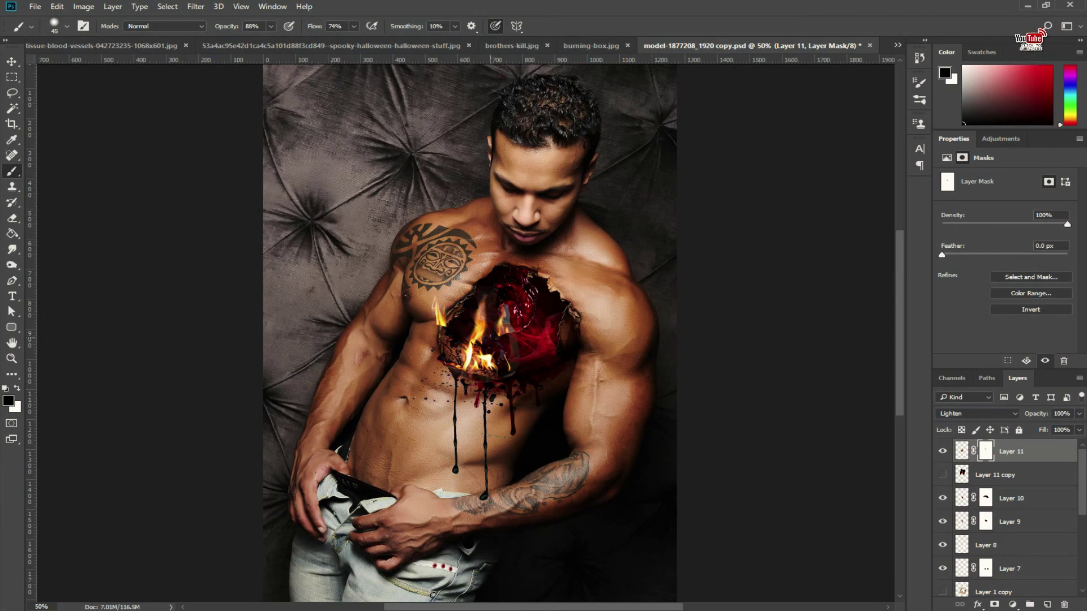
Paint the mask to hide stray flames, including the small left one, then add an empty layer.
{"action": "mouse_move", "coordinate": [479, 303]}
{"action": "left_mouse_down"}
{"action": "mouse_move", "coordinate": [479, 319]}
{"action": "mouse_move", "coordinate": [503, 311]}
{"action": "mouse_move", "coordinate": [479, 318]}
{"action": "left_mouse_up"}
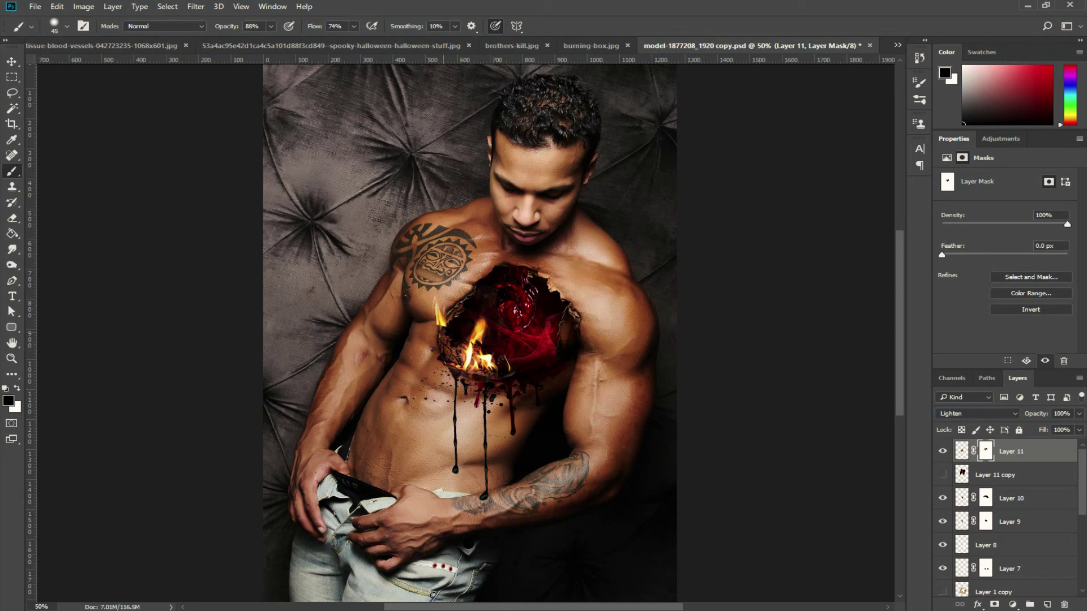
{"action": "key", "text": "x"}
{"action": "key", "text": "x"}
{"action": "left_click_drag", "start_coordinate": [442, 337], "coordinate": [437, 308]}
{"action": "key", "text": "x"}
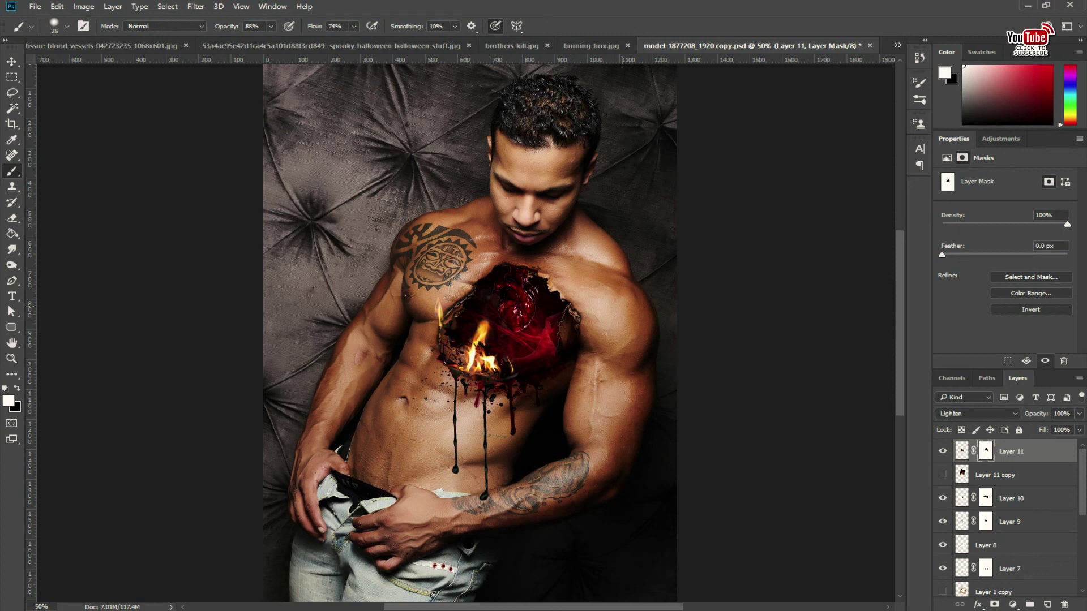
{"action": "key", "text": "ctrl+shift+alt+n"}
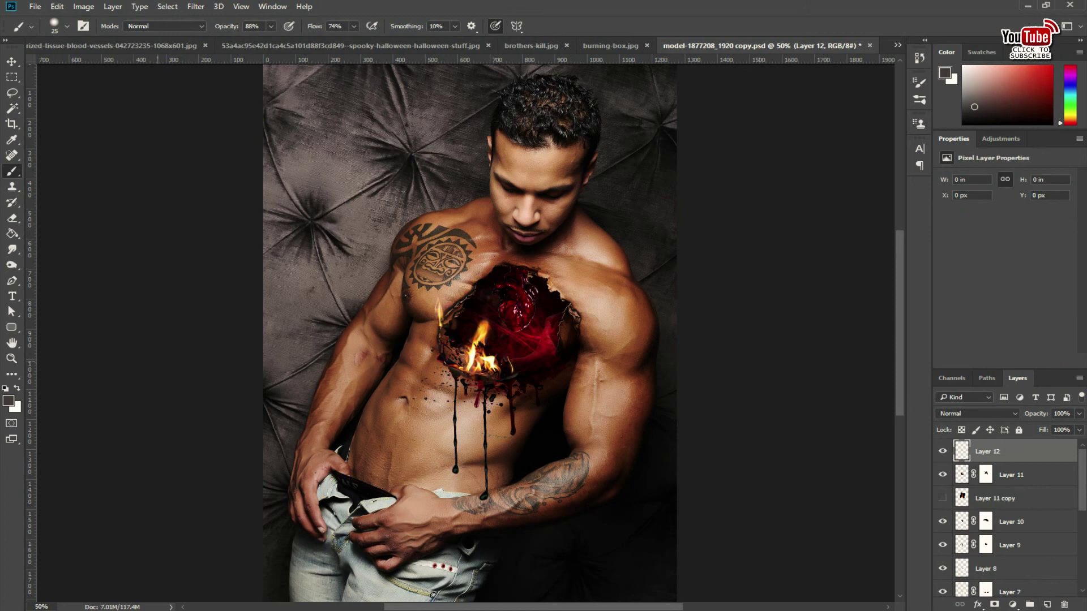
Set the foreground colour to dark red #4a0801 and switch the eyedropper to point sampling.
{"action": "left_click", "coordinate": [8, 401]}
{"action": "type", "text": "4a0801"}
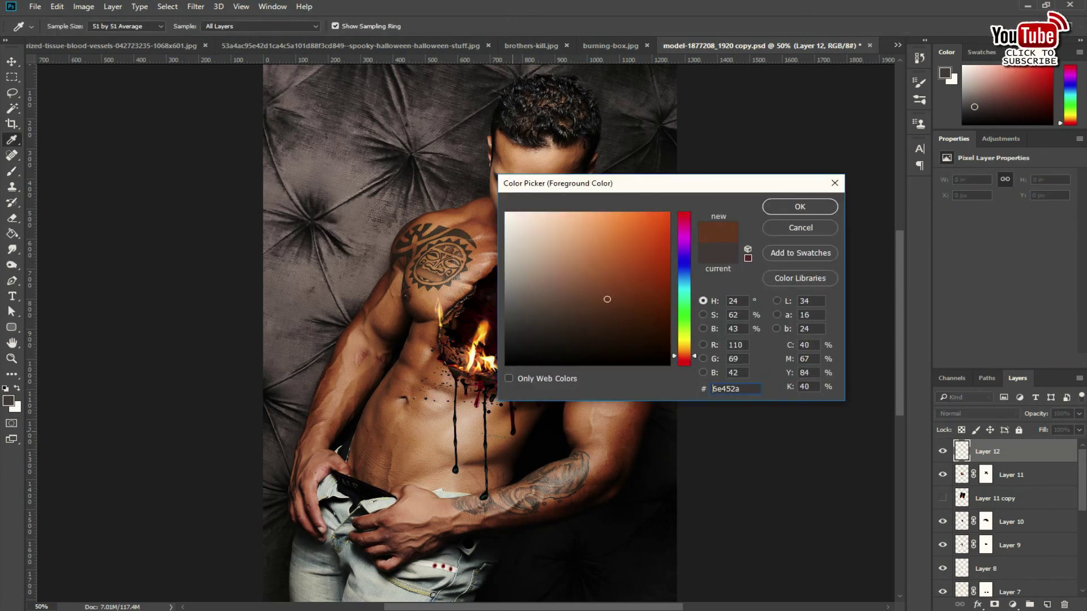
{"action": "key", "text": "Return"}
{"action": "key", "text": "b"}
{"action": "key", "text": "i"}
{"action": "left_click", "coordinate": [125, 26]}
Set the foreground to very dark red 1c0402 and paste the Alone wall patch as a new layer.
{"action": "left_click", "coordinate": [8, 401]}
{"action": "type", "text": "1c0402"}
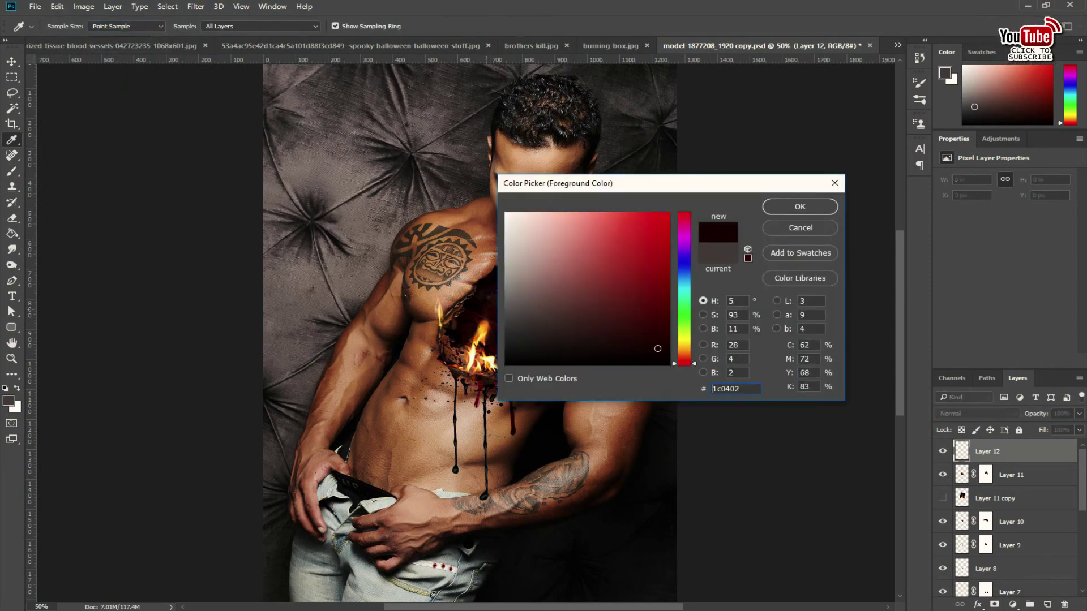
{"action": "type", "text": "2e2b21"}
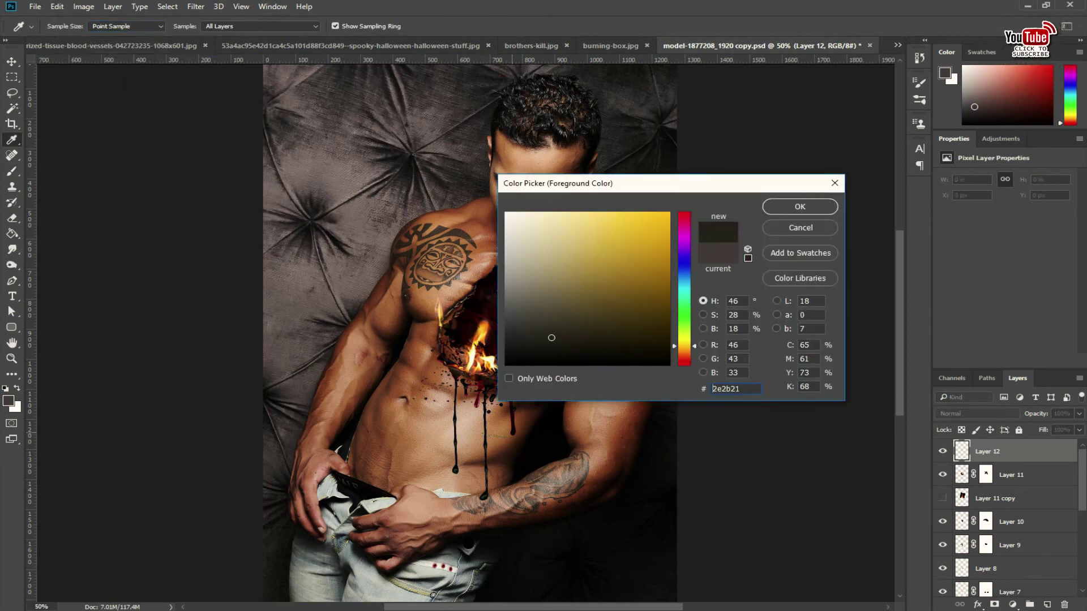
{"action": "type", "text": "1c0402"}
{"action": "key", "text": "Return"}
{"action": "key", "text": "b"}
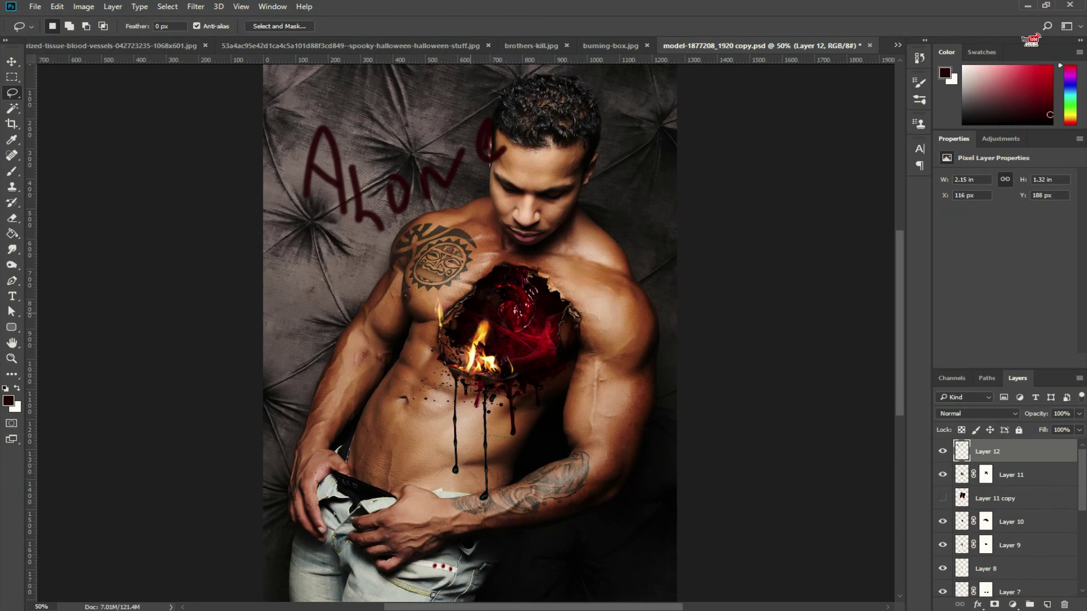
{"action": "key", "text": "ctrl+v"}
Move the Alone patch over the chest hole, bring it forward, and try several blend modes.
{"action": "left_click_drag", "start_coordinate": [476, 331], "coordinate": [516, 326]}
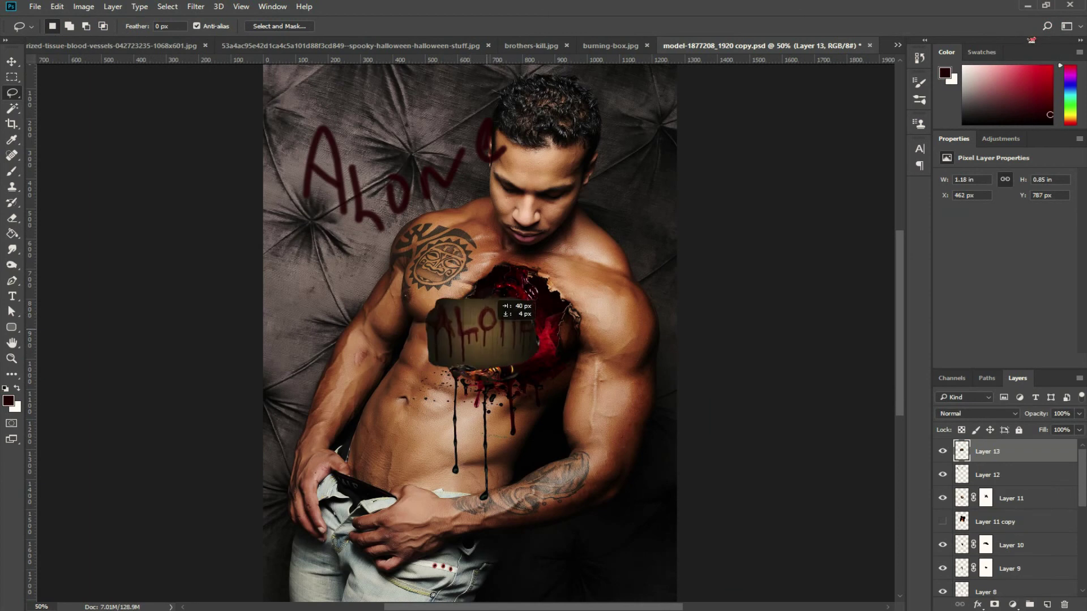
{"action": "key", "text": "ctrl+bracketright"}
{"action": "key", "text": "ctrl+bracketright"}
{"action": "key", "text": "ctrl+bracketright"}
{"action": "key", "text": "ctrl+bracketright"}
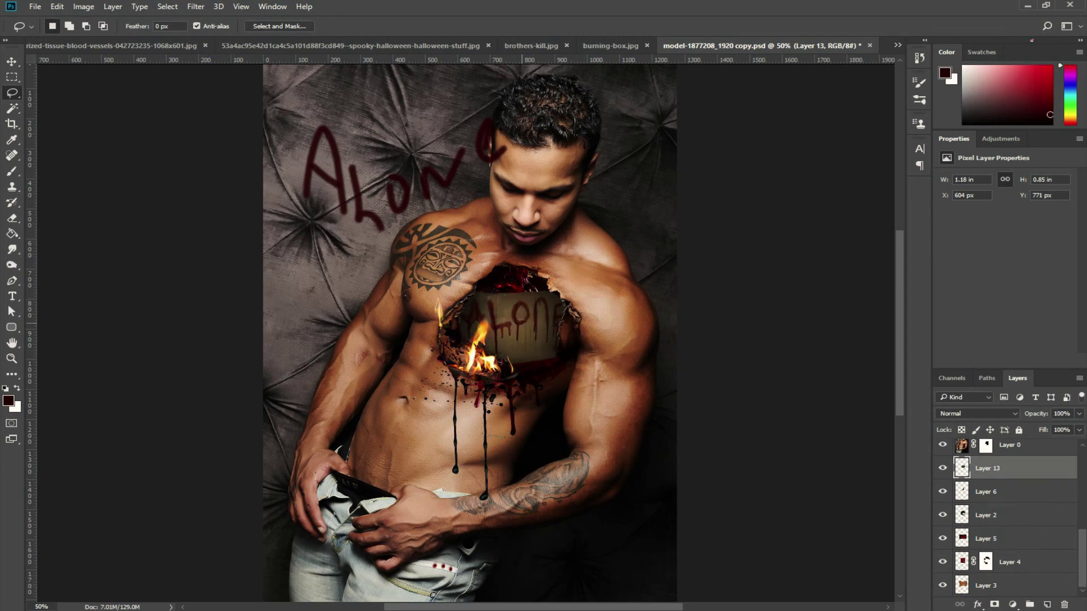
{"action": "left_click", "coordinate": [977, 413]}
{"action": "key", "text": "Down"}
{"action": "key", "text": "Down"}
{"action": "key", "text": "Down"}
{"action": "key", "text": "Down"}
{"action": "key", "text": "Up"}
{"action": "key", "text": "Up"}
{"action": "key", "text": "Up"}
{"action": "key", "text": "Up"}
{"action": "key", "text": "Up"}
{"action": "key", "text": "Up"}
{"action": "key", "text": "Up"}
{"action": "key", "text": "Up"}
{"action": "key", "text": "Up"}
{"action": "key", "text": "Up"}
{"action": "key", "text": "Up"}
{"action": "key", "text": "Up"}
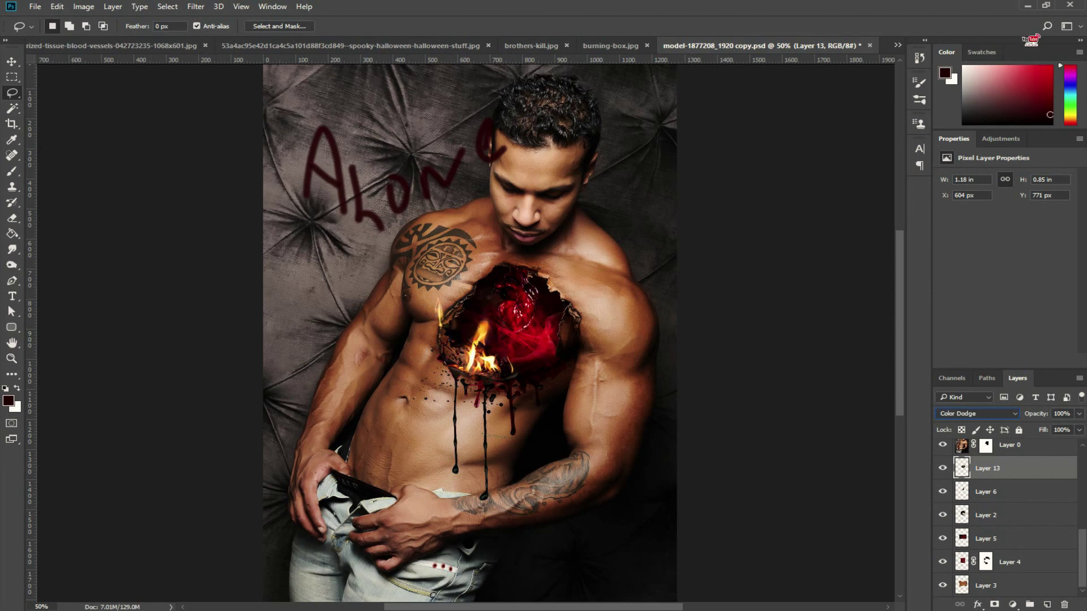
{"action": "key", "text": "Down"}
{"action": "key", "text": "Down"}
{"action": "key", "text": "Up"}
{"action": "key", "text": "Up"}
{"action": "key", "text": "Up"}
{"action": "key", "text": "Up"}
{"action": "key", "text": "Up"}
{"action": "key", "text": "Up"}
{"action": "key", "text": "Up"}
{"action": "key", "text": "Up"}
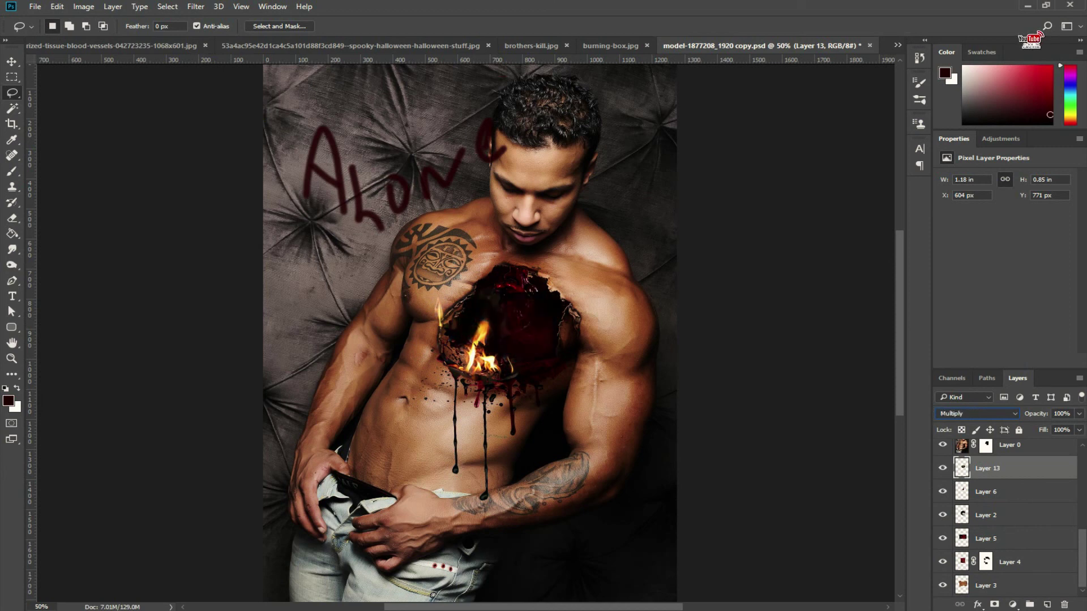
{"action": "key", "text": "Up"}
{"action": "key", "text": "Up"}
{"action": "key", "text": "Up"}
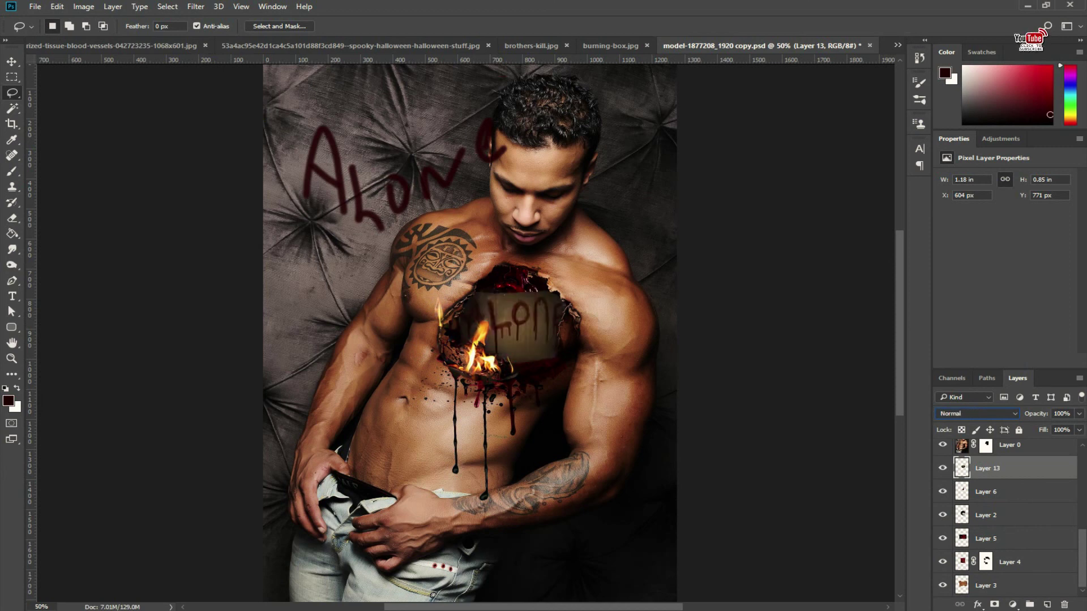
Drag the Alone patch below the wound layers and select Layer 12.
{"action": "left_click_drag", "start_coordinate": [988, 468], "coordinate": [988, 573]}
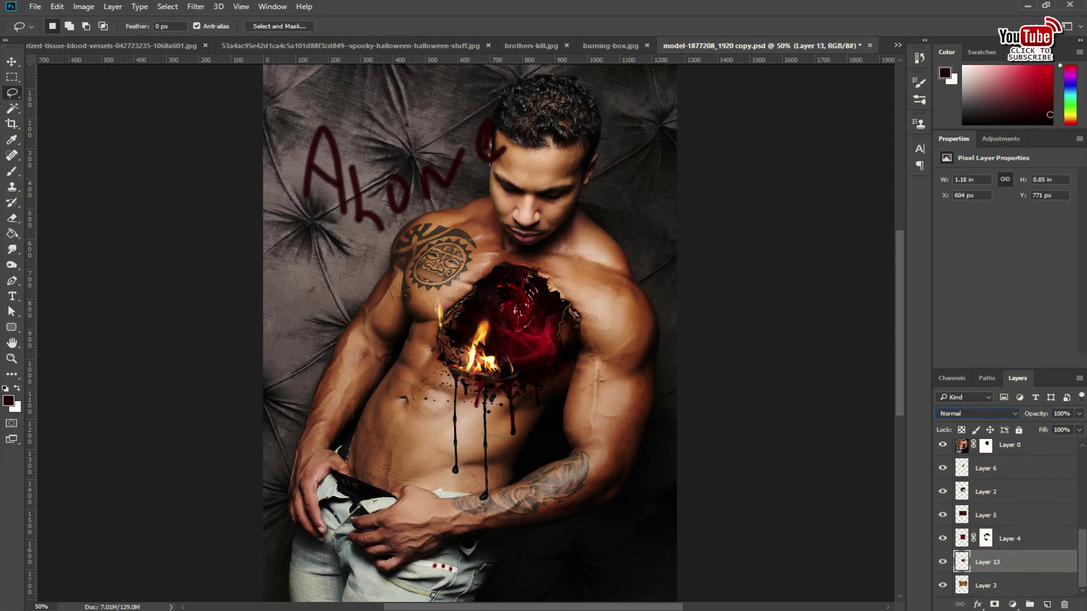
{"action": "left_click", "coordinate": [987, 445]}
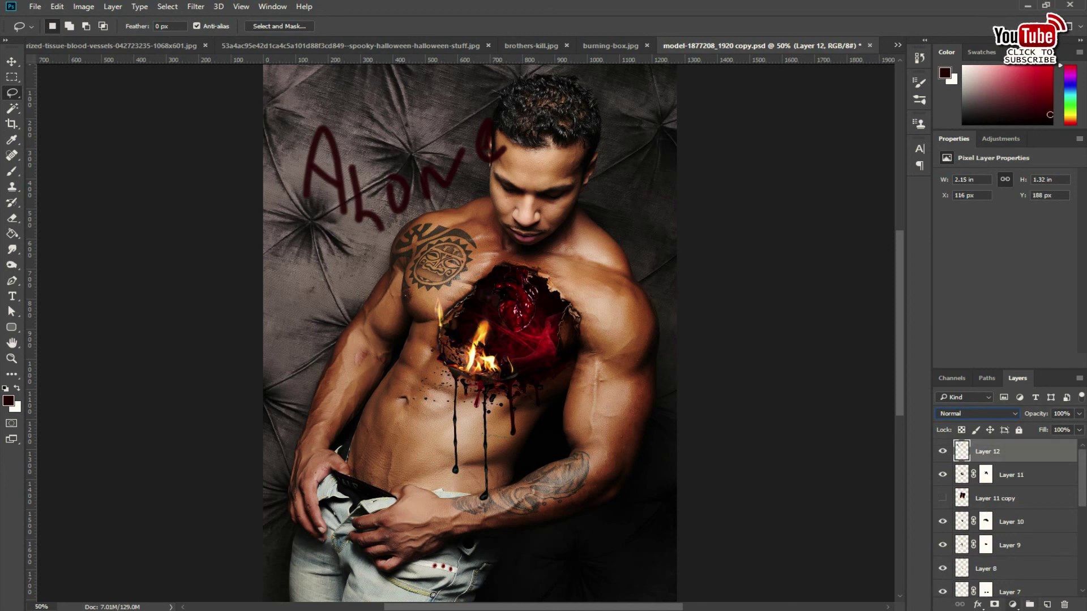
{"action": "left_click", "coordinate": [1012, 604]}
Add a Color Lookup adjustment and browse the looks from 2Strip to Fuji ETERNA 250D.
{"action": "left_click", "coordinate": [1004, 527]}
{"action": "left_click", "coordinate": [1030, 178]}
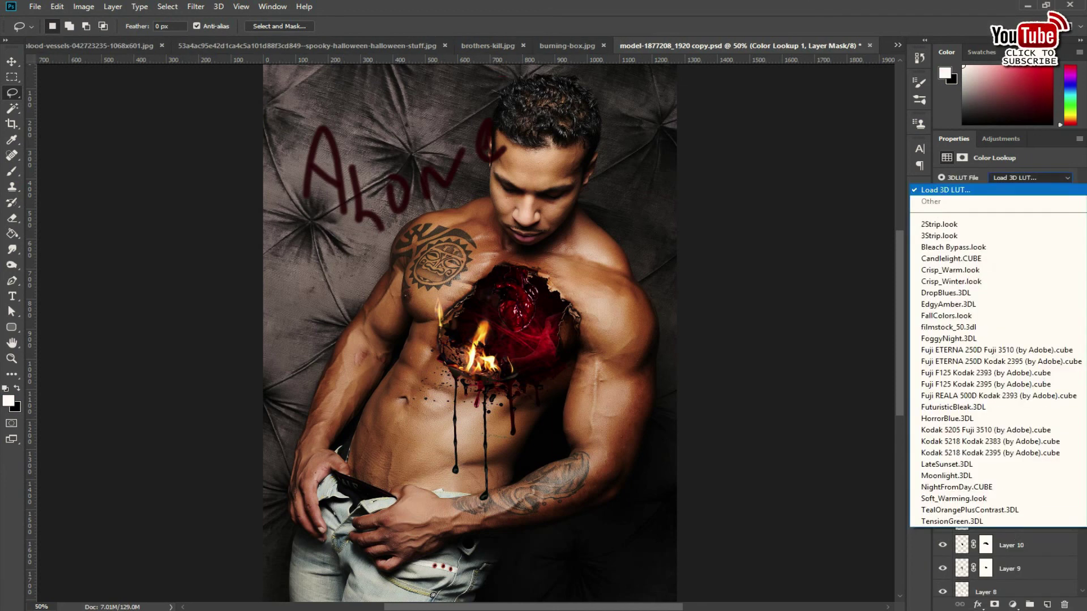
{"action": "left_click", "coordinate": [1008, 221]}
{"action": "key", "text": "Down"}
{"action": "key", "text": "Down"}
{"action": "key", "text": "Down"}
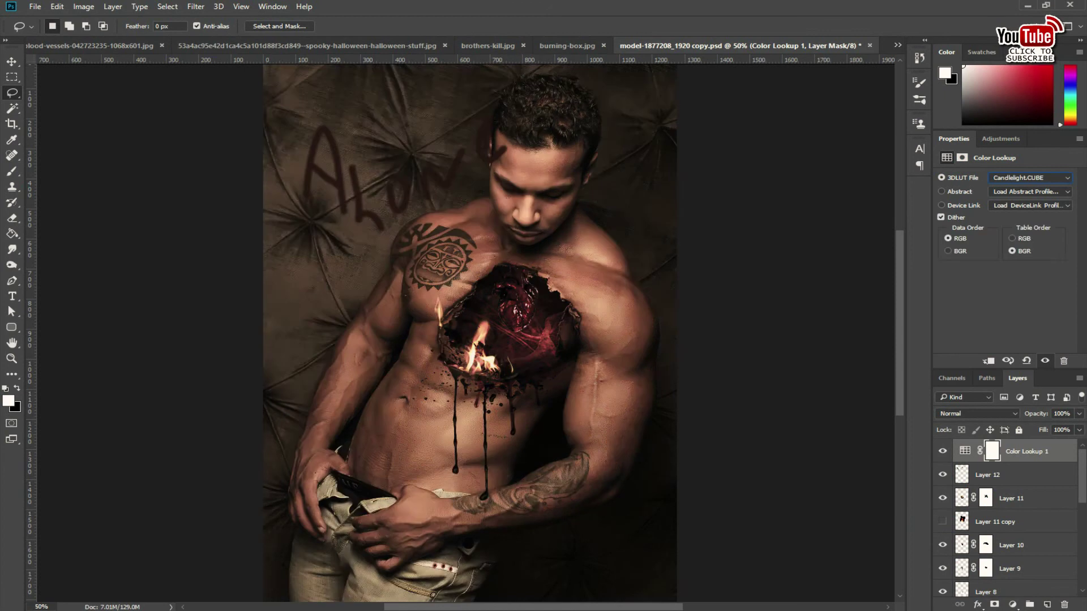
{"action": "key", "text": "Down"}
{"action": "key", "text": "Down"}
{"action": "key", "text": "Down"}
{"action": "key", "text": "Down"}
{"action": "key", "text": "Down"}
{"action": "key", "text": "Down"}
{"action": "key", "text": "Down"}
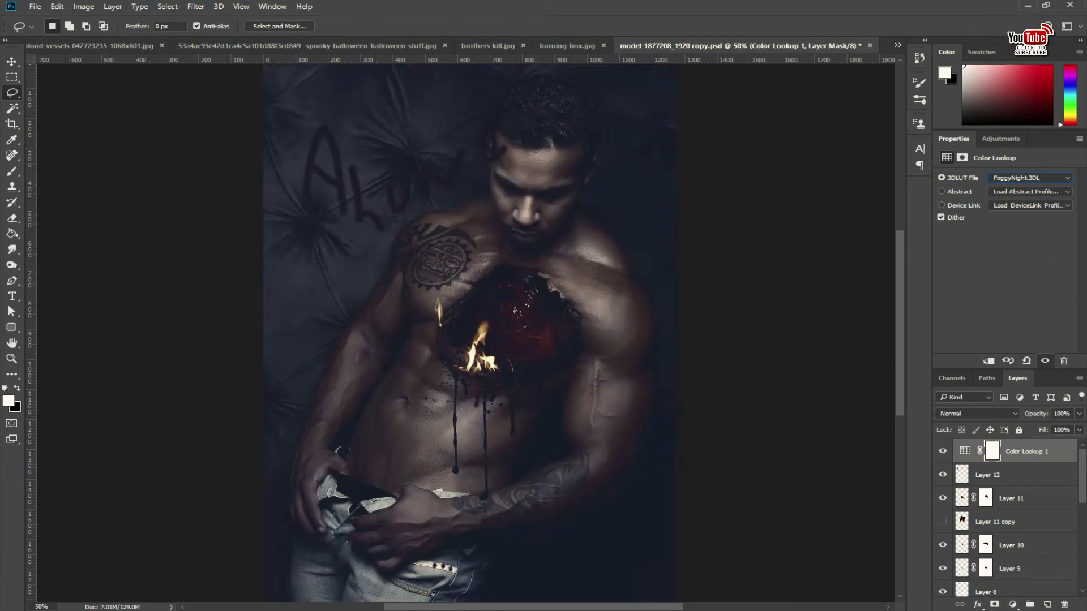
{"action": "key", "text": "Down"}
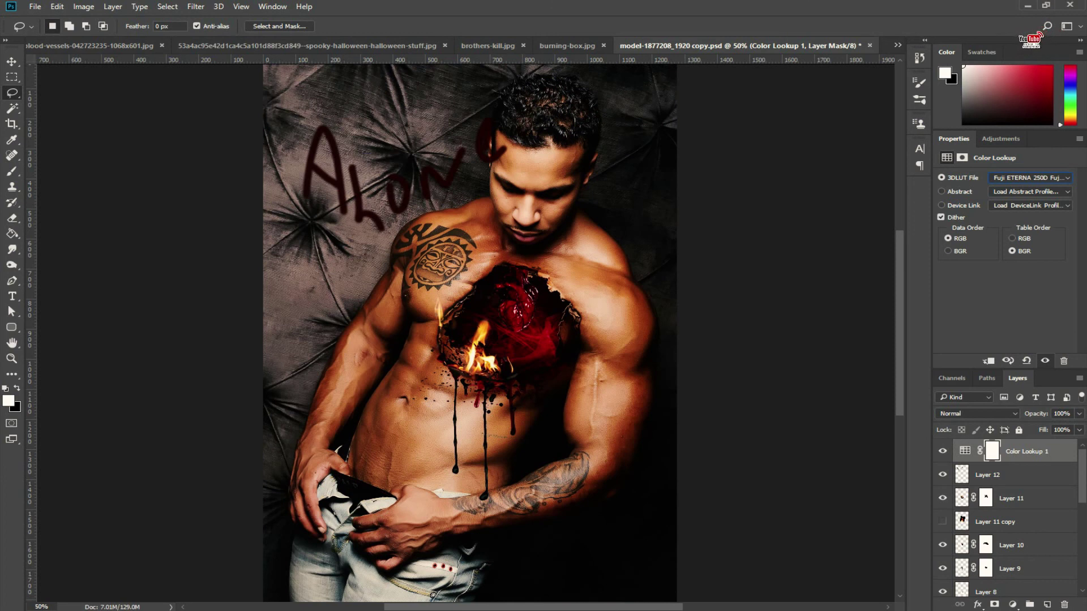
{"action": "key", "text": "Down"}
{"action": "key", "text": "Down"}
{"action": "key", "text": "Down"}
{"action": "key", "text": "Up"}
{"action": "key", "text": "Up"}
{"action": "key", "text": "Up"}
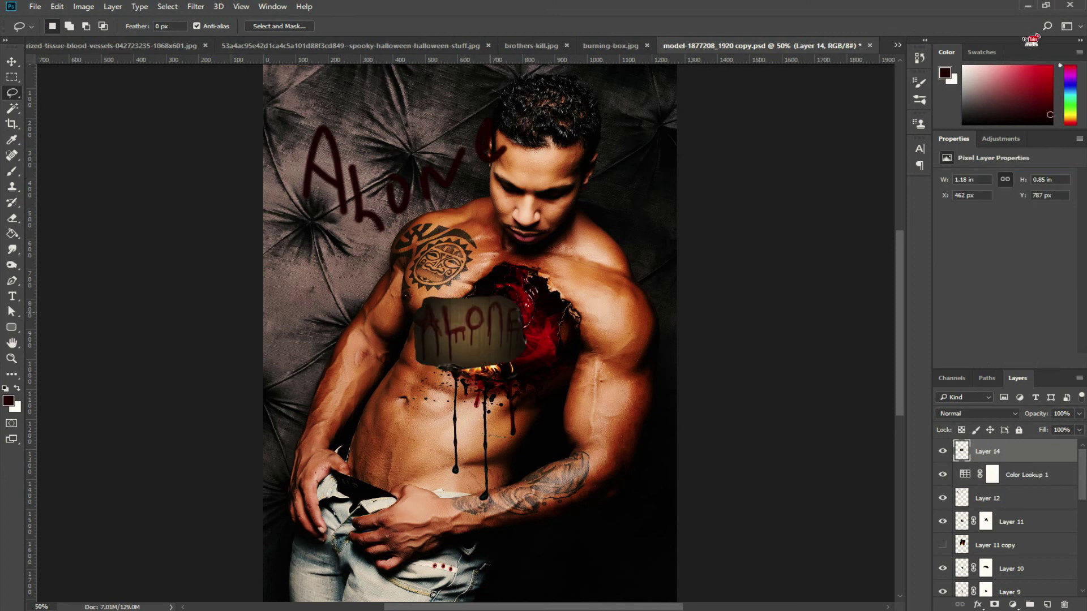
Move the second Alone patch into the wound and test Luminosity, Color Burn and Darken blends.
{"action": "mouse_move", "coordinate": [481, 328]}
{"action": "left_mouse_down"}
{"action": "mouse_move", "coordinate": [439, 133]}
{"action": "mouse_move", "coordinate": [515, 294]}
{"action": "left_mouse_up"}
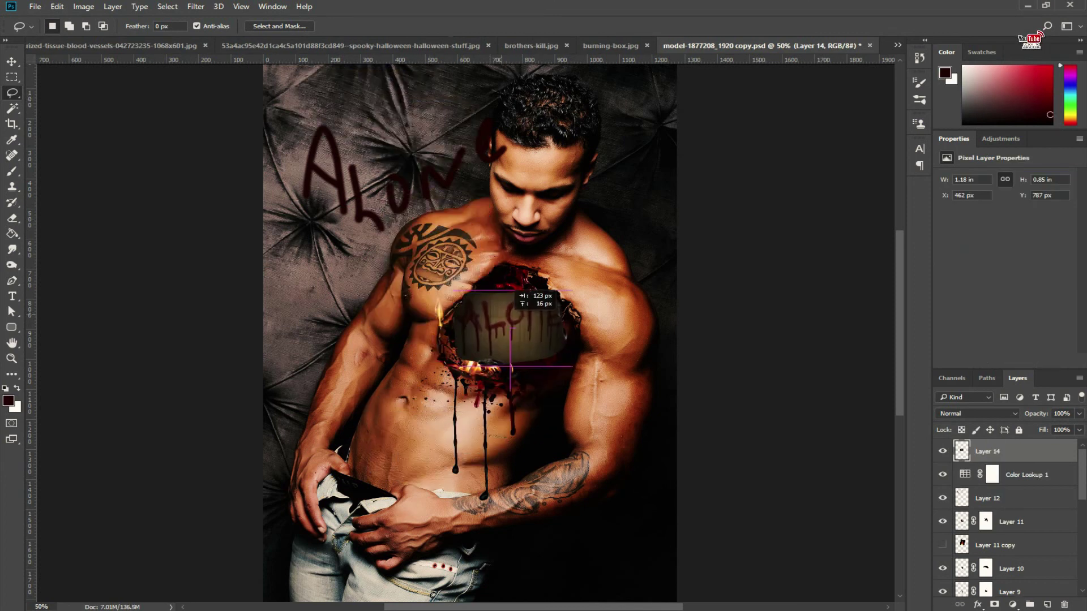
{"action": "left_click", "coordinate": [978, 414]}
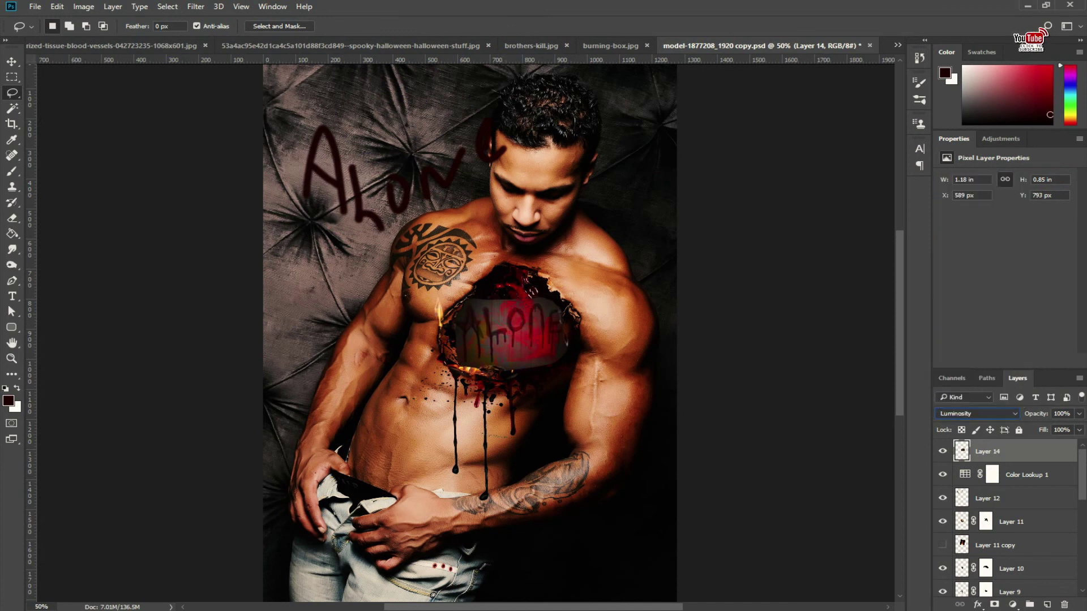
{"action": "left_click", "coordinate": [978, 413]}
{"action": "left_click", "coordinate": [962, 218]}
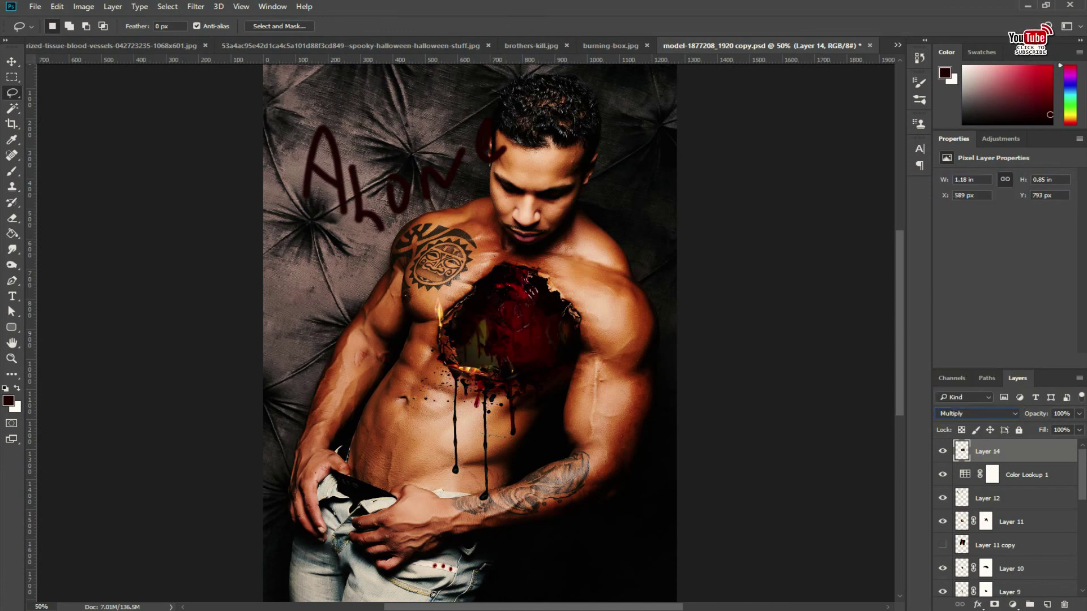
{"action": "key", "text": "Up"}
{"action": "key", "text": "Up"}
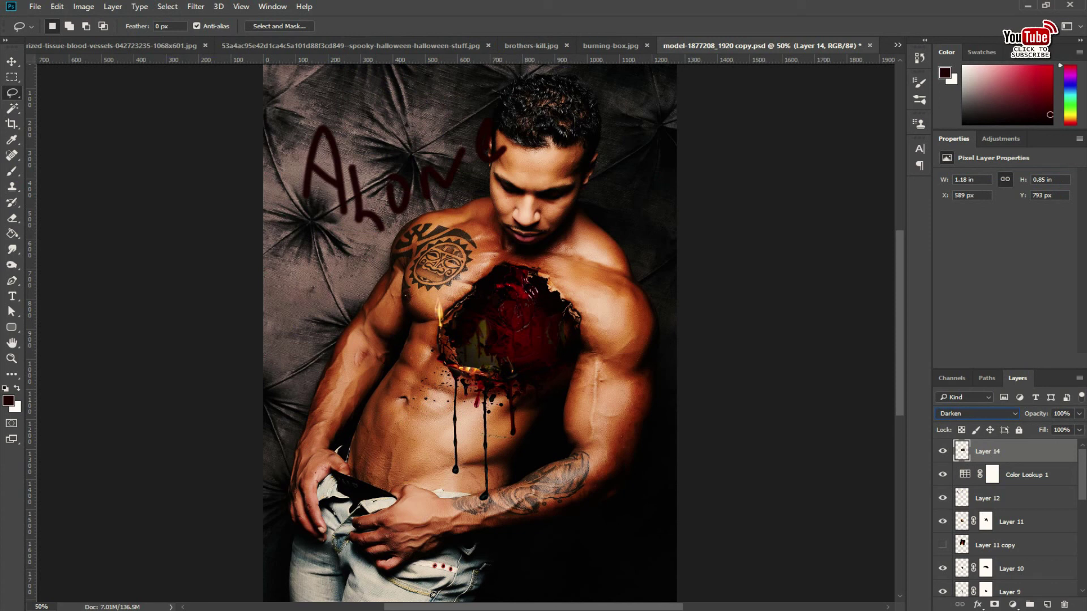
Delete the second Alone patch layer.
{"action": "left_click", "coordinate": [1064, 605]}
{"action": "key", "text": "Return"}
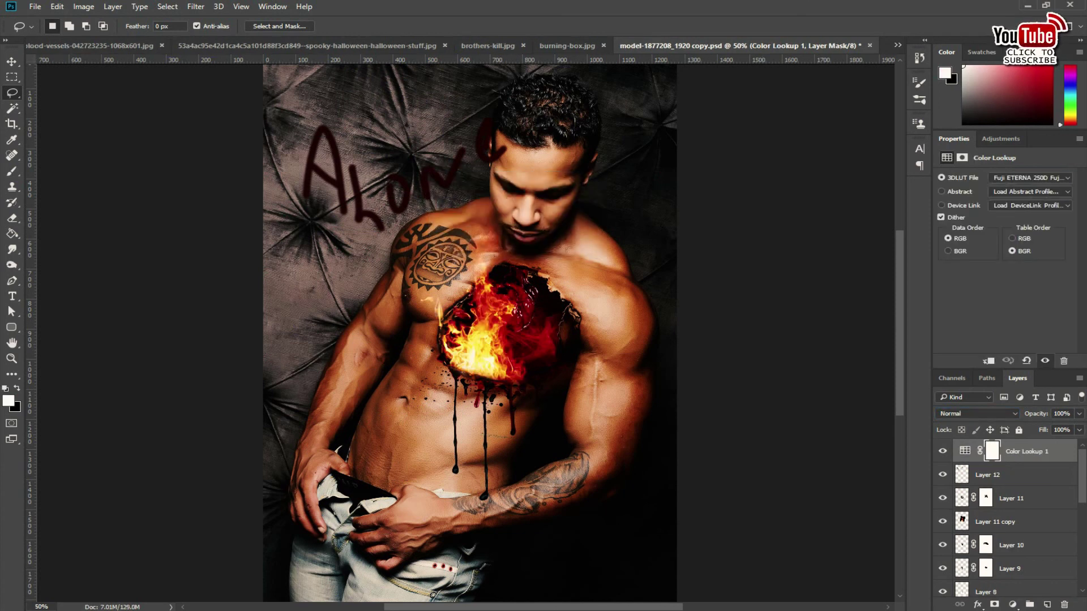
{"action": "key", "text": "ctrl+z"}
{"action": "key", "text": "ctrl+z"}
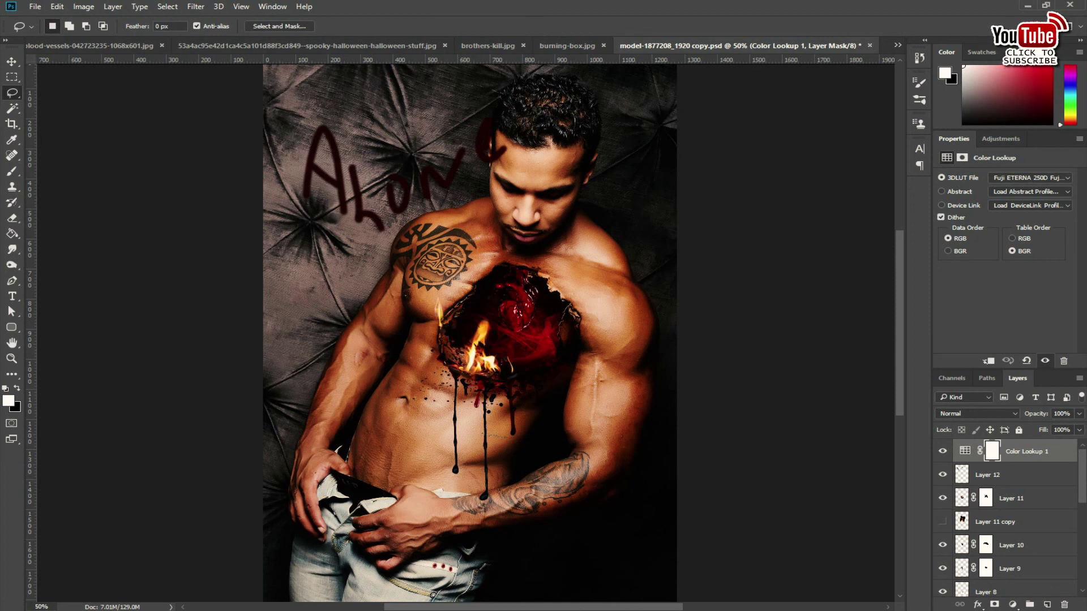
Zoom in on the chest and paint dark red over the lower heart on Layer 2.
{"action": "key", "text": "z"}
{"action": "left_click", "coordinate": [461, 337]}
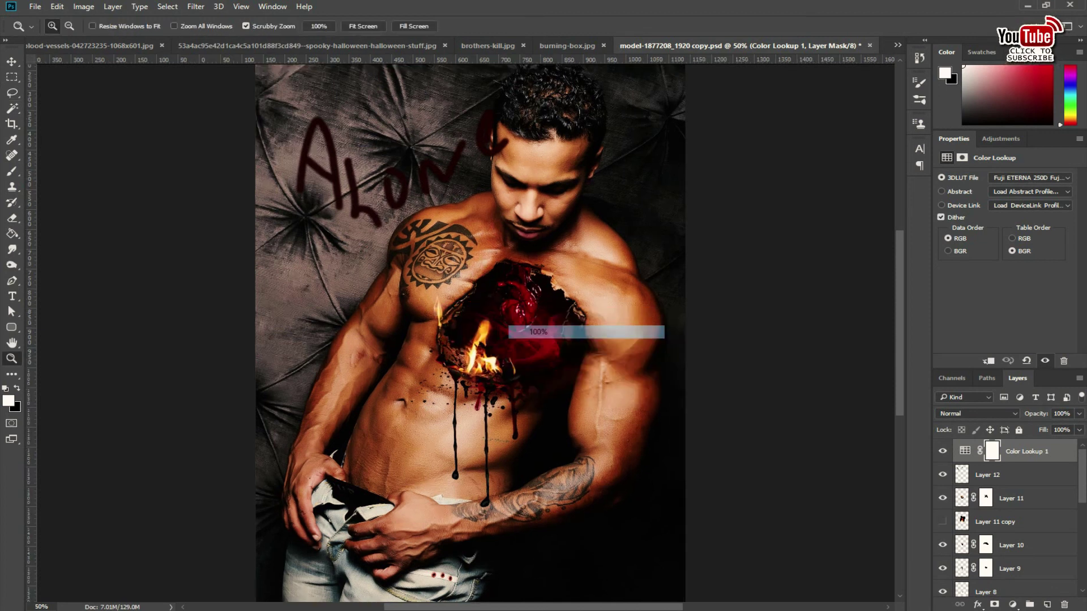
{"action": "key", "text": "ctrl+minus"}
{"action": "scroll", "coordinate": [1008, 521], "scroll_direction": "down", "scroll_amount": 5}
{"action": "left_click", "coordinate": [1008, 568]}
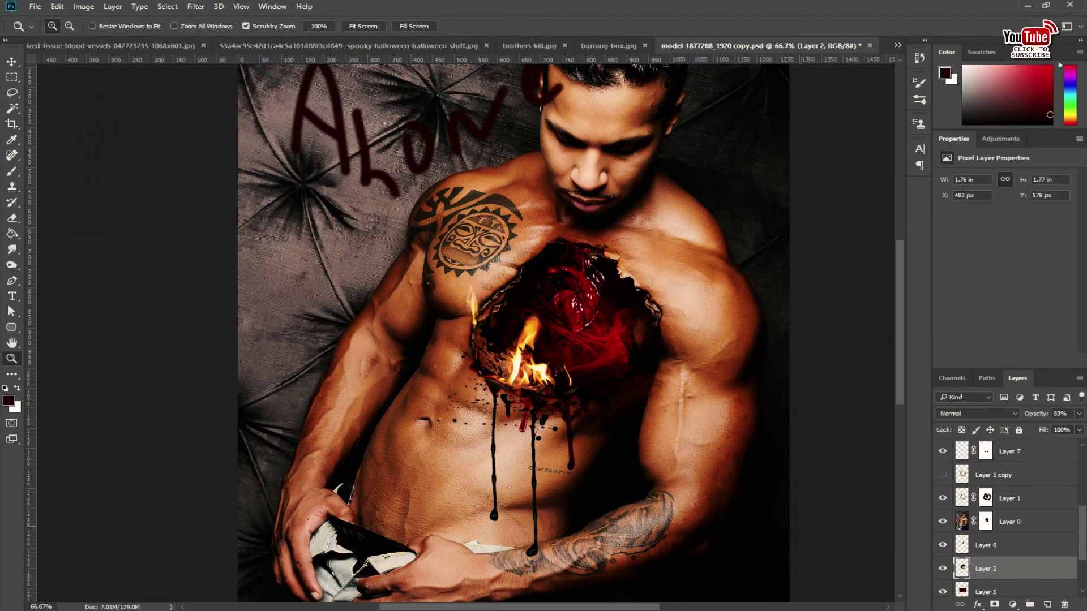
{"action": "key", "text": "b"}
{"action": "key", "text": "bracketright"}
{"action": "key", "text": "bracketright"}
{"action": "left_click_drag", "start_coordinate": [626, 314], "coordinate": [586, 343]}
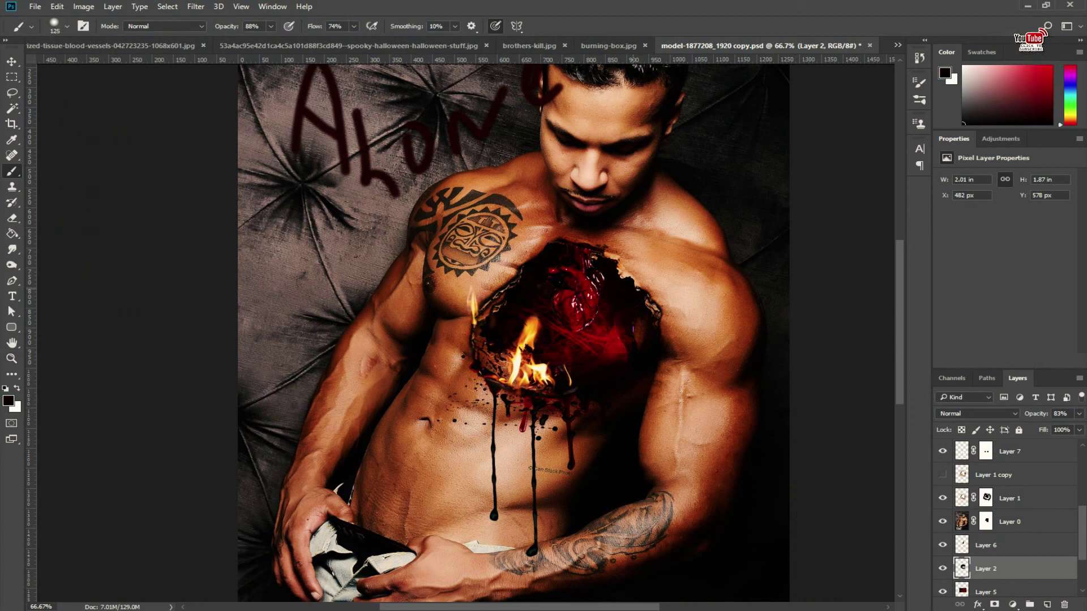
{"action": "key", "text": "bracketleft"}
{"action": "key", "text": "bracketleft"}
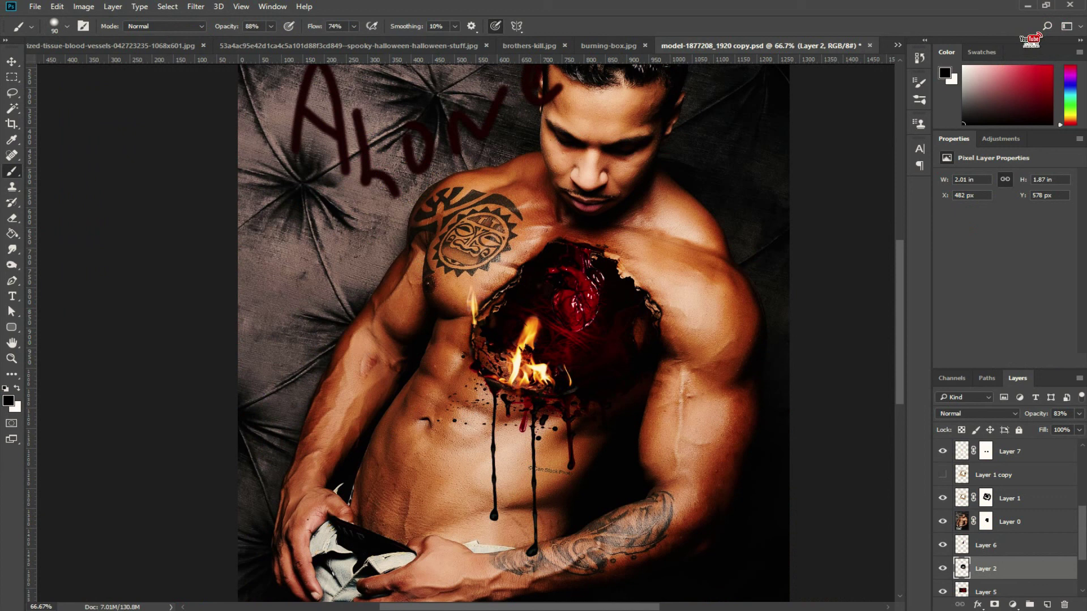
On Layer 12, paint soft dark shading around the flame base, wound edge, drips and forearm.
{"action": "scroll", "coordinate": [1008, 520], "scroll_direction": "up", "scroll_amount": 5}
{"action": "left_click", "coordinate": [988, 475]}
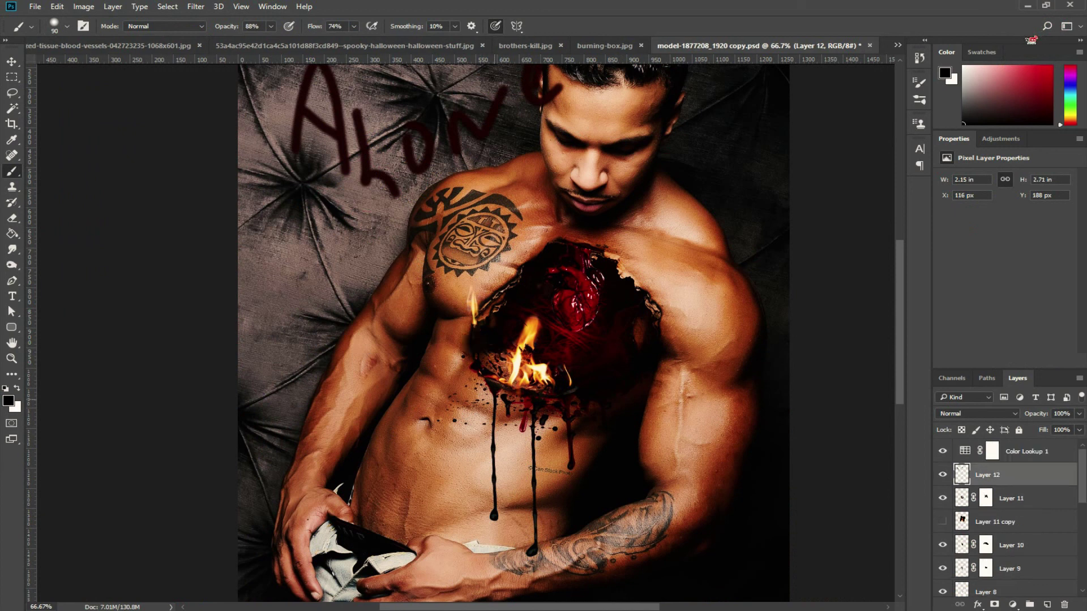
{"action": "key", "text": "ctrl+z"}
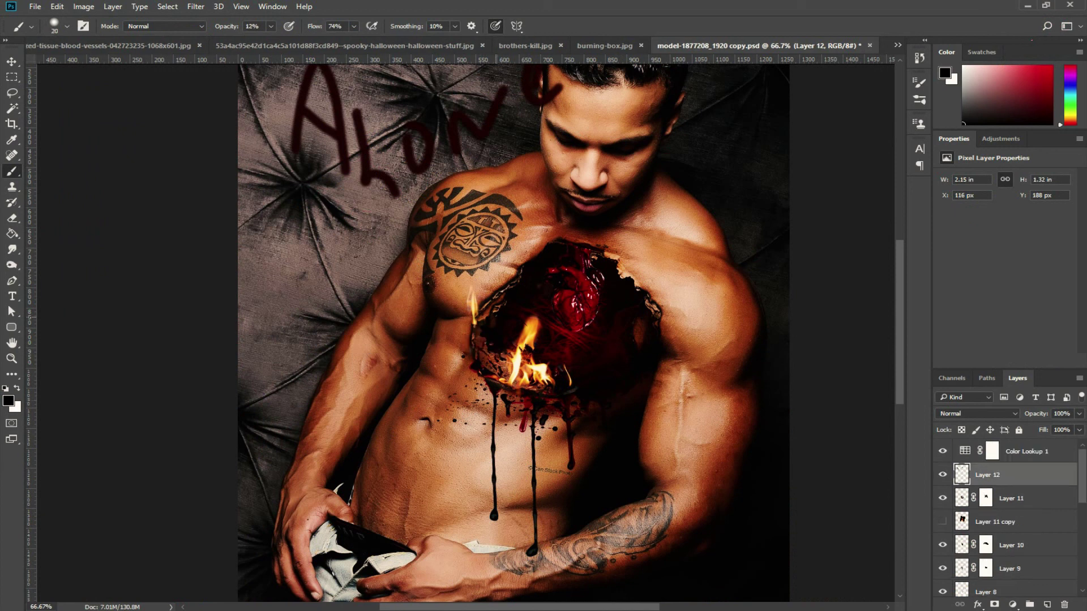
{"action": "mouse_move", "coordinate": [506, 363]}
{"action": "left_mouse_down"}
{"action": "mouse_move", "coordinate": [494, 359]}
{"action": "mouse_move", "coordinate": [508, 374]}
{"action": "mouse_move", "coordinate": [488, 368]}
{"action": "mouse_move", "coordinate": [525, 385]}
{"action": "left_mouse_up"}
{"action": "left_click_drag", "start_coordinate": [602, 399], "coordinate": [604, 407]}
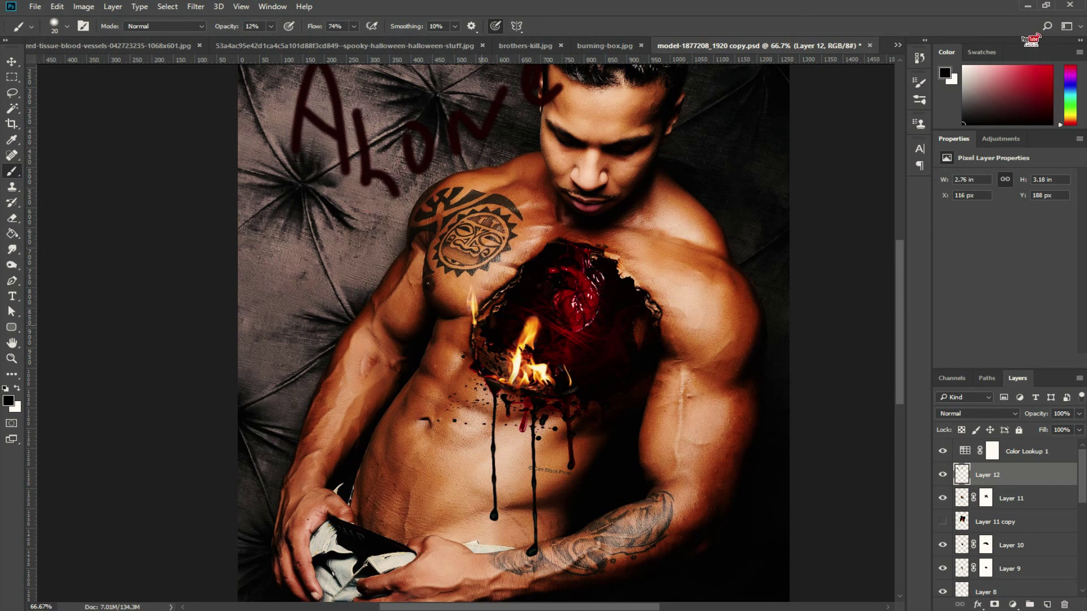
{"action": "left_click_drag", "start_coordinate": [538, 458], "coordinate": [545, 474]}
{"action": "left_click_drag", "start_coordinate": [555, 549], "coordinate": [447, 557]}
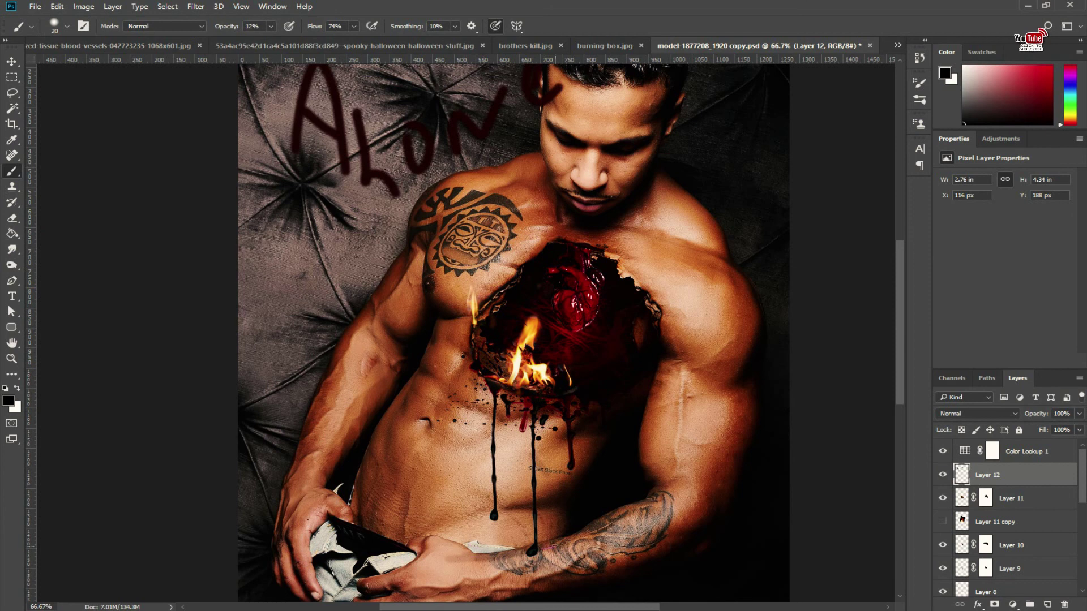
{"action": "scroll", "coordinate": [543, 339], "scroll_direction": "down", "scroll_amount": 1}
{"action": "key", "text": "z"}
{"action": "left_click_drag", "start_coordinate": [639, 359], "coordinate": [614, 360]}
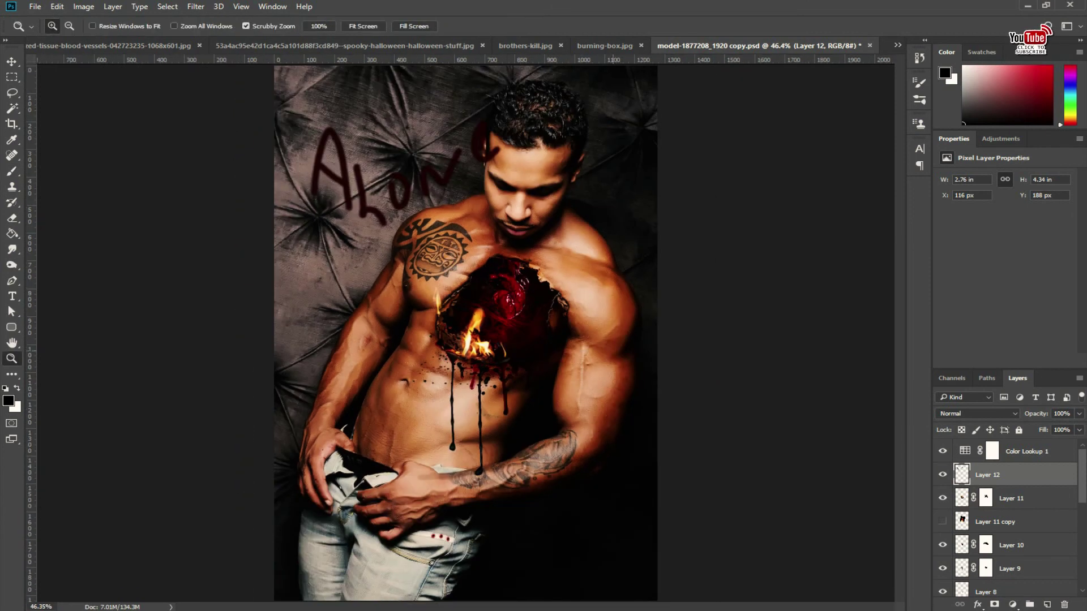